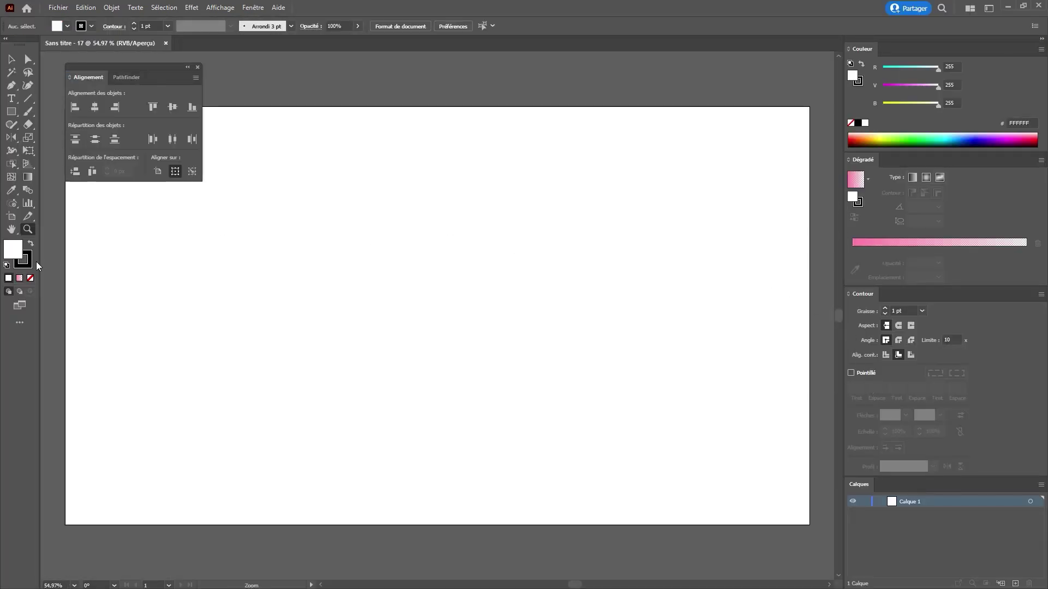
Draw a circle about 459 px in diameter mid-artboard and sample the grey workspace colour so it has no outline
mouse_move(381, 217)
mouse_down()
mouse_move(392, 228)
mouse_move(381, 262)
mouse_move(475, 398)
mouse_move(482, 388)
mouse_up()
key(l)
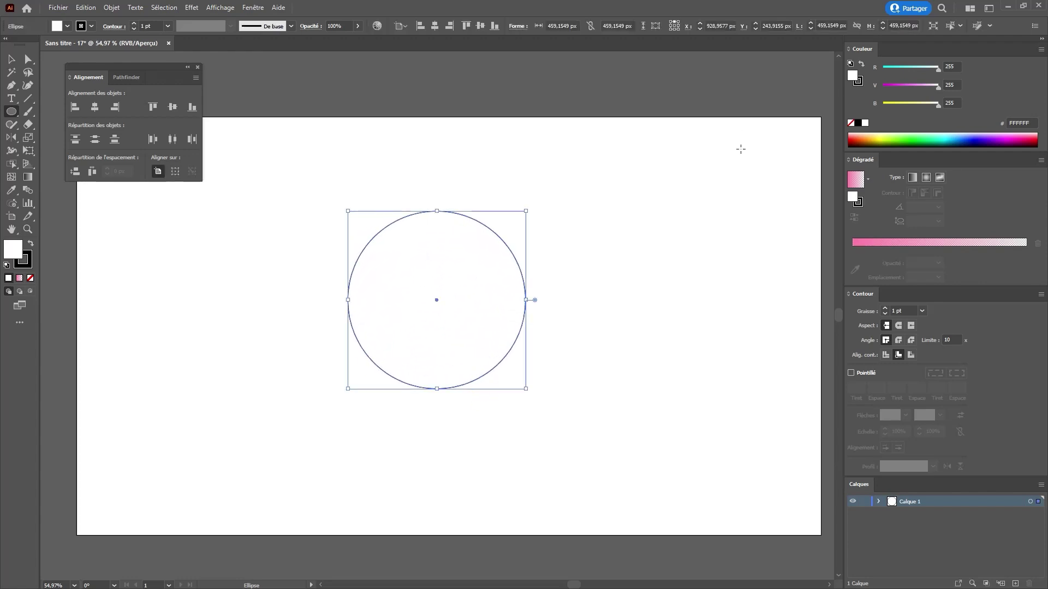
key(i)
click(705, 74)
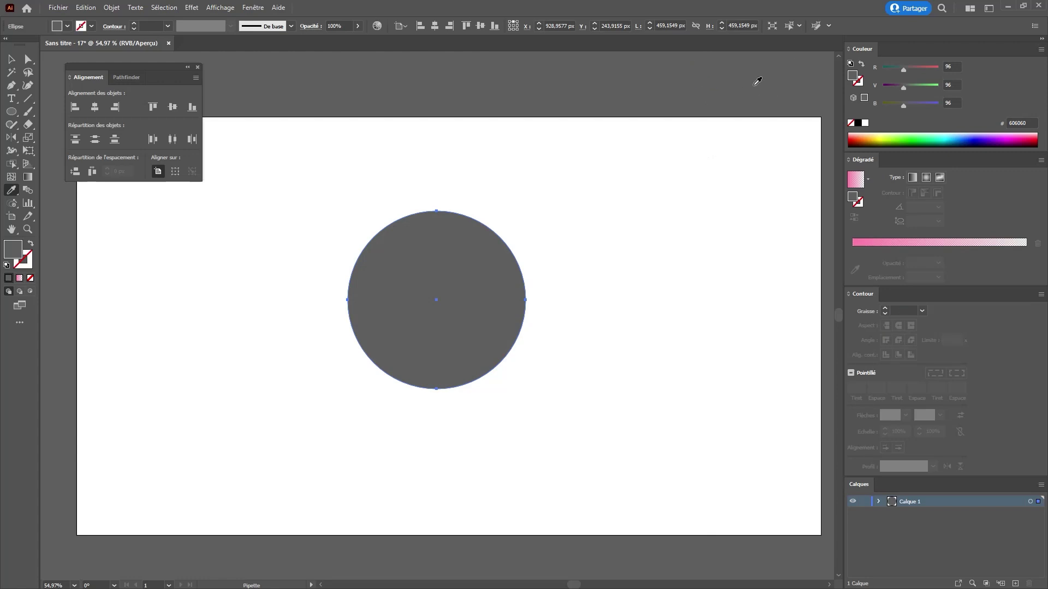
Recolour the circle's solid fill to orange FF8600 and apply the pink linear gradient to it
drag(910, 66, 997, 68)
drag(905, 104, 905, 257)
key(ctrl+z)
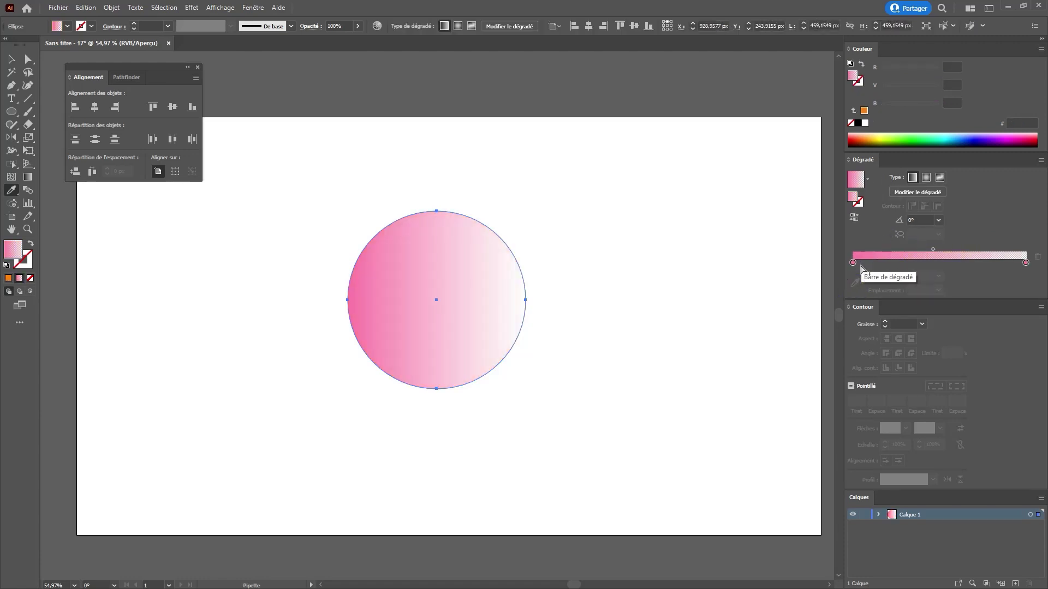
key(ctrl+shift+z)
Rebuild the gradient without its pink stops, running from orange FF8600 to yellow FFFF00
drag(853, 263, 853, 281)
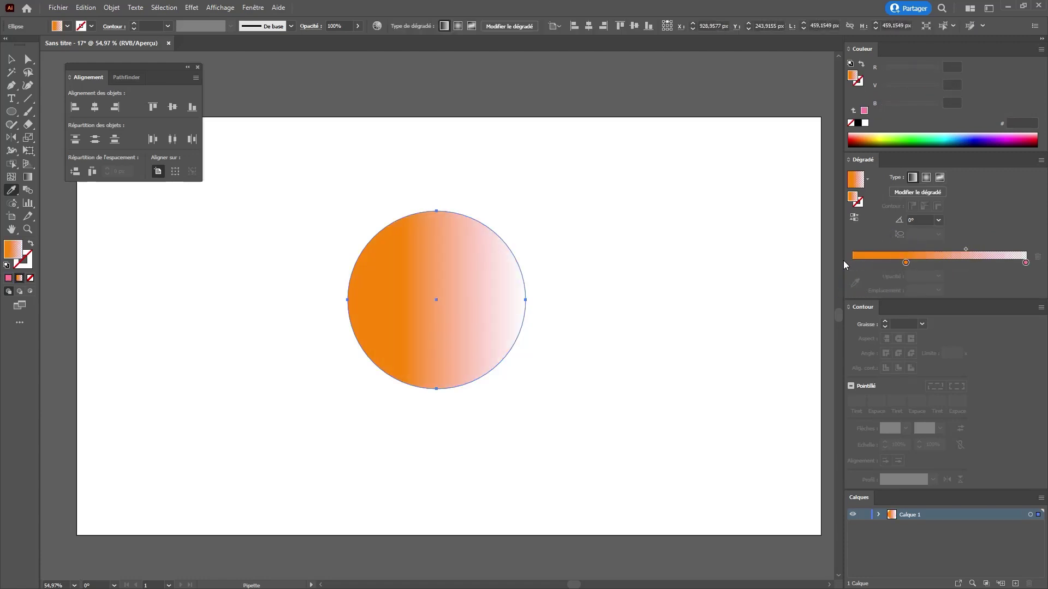
click(852, 263)
drag(1026, 263, 1028, 295)
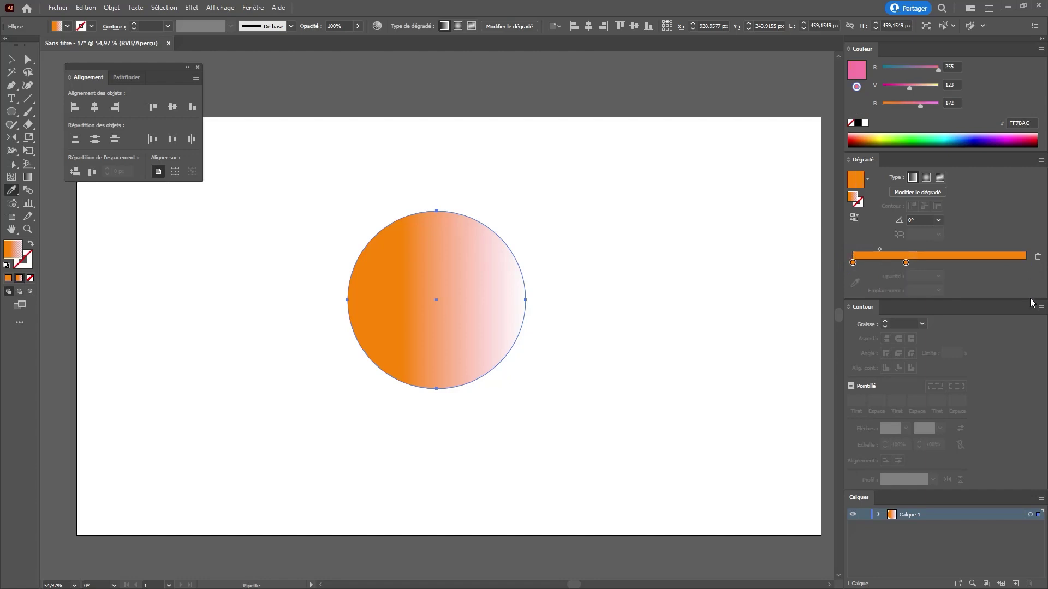
drag(906, 265, 1026, 263)
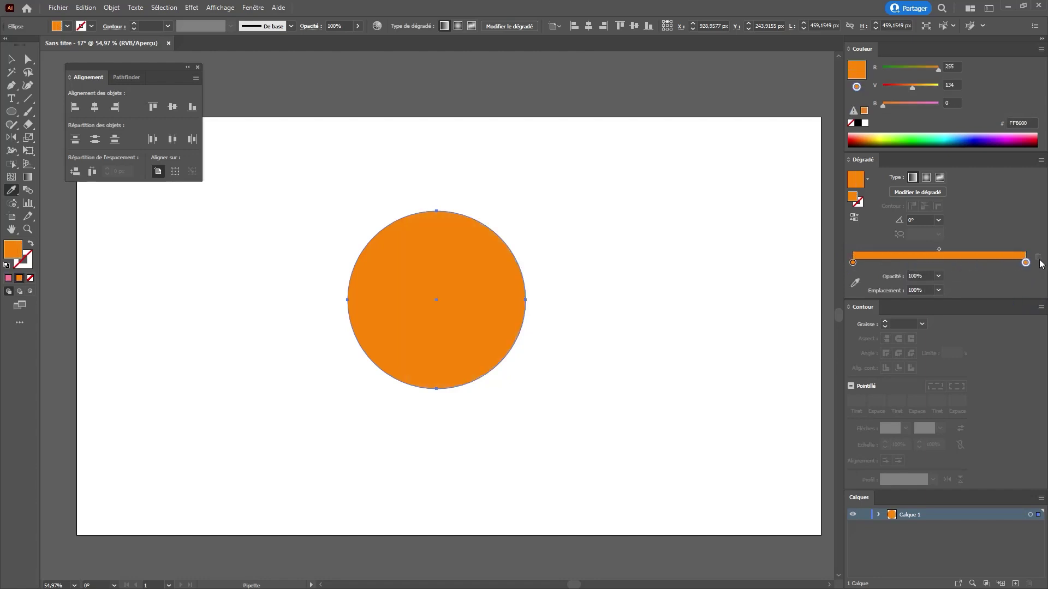
drag(921, 87, 942, 90)
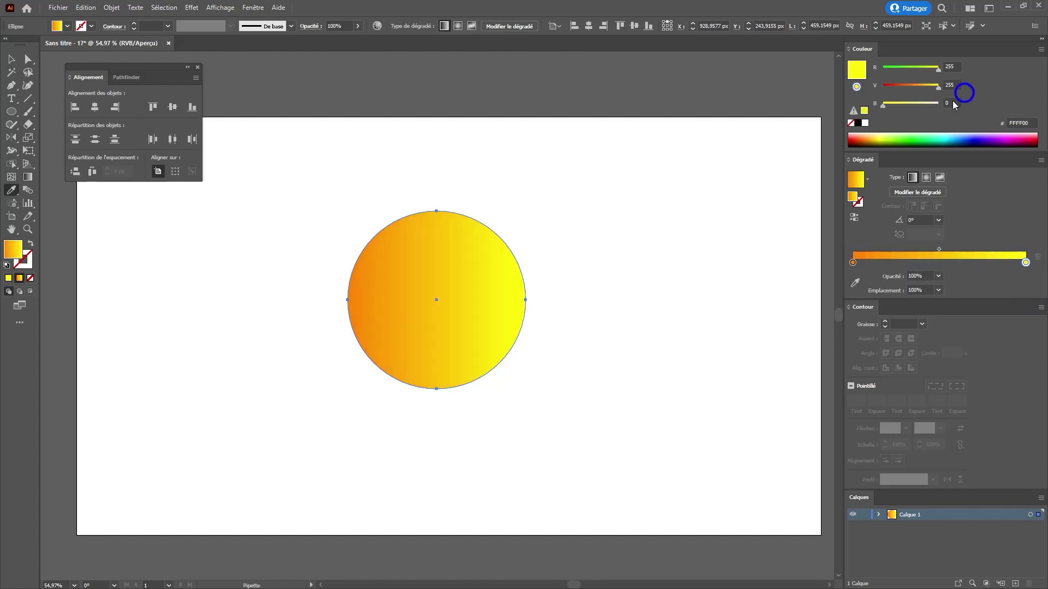
Make the gradient radial, reverse it so yellow is in the centre, and move its midpoint to about 65%
click(927, 178)
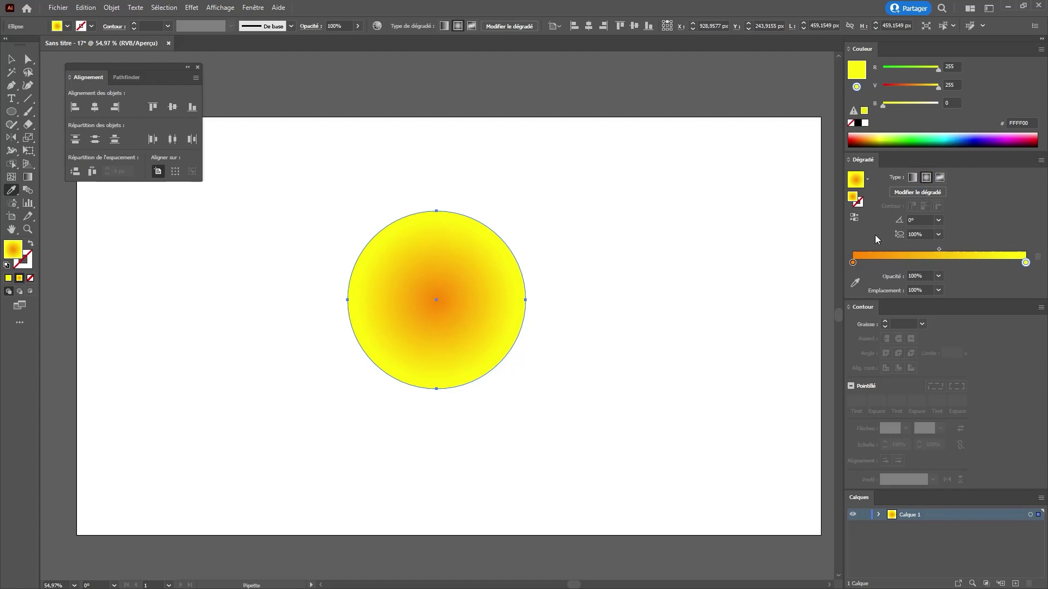
click(854, 218)
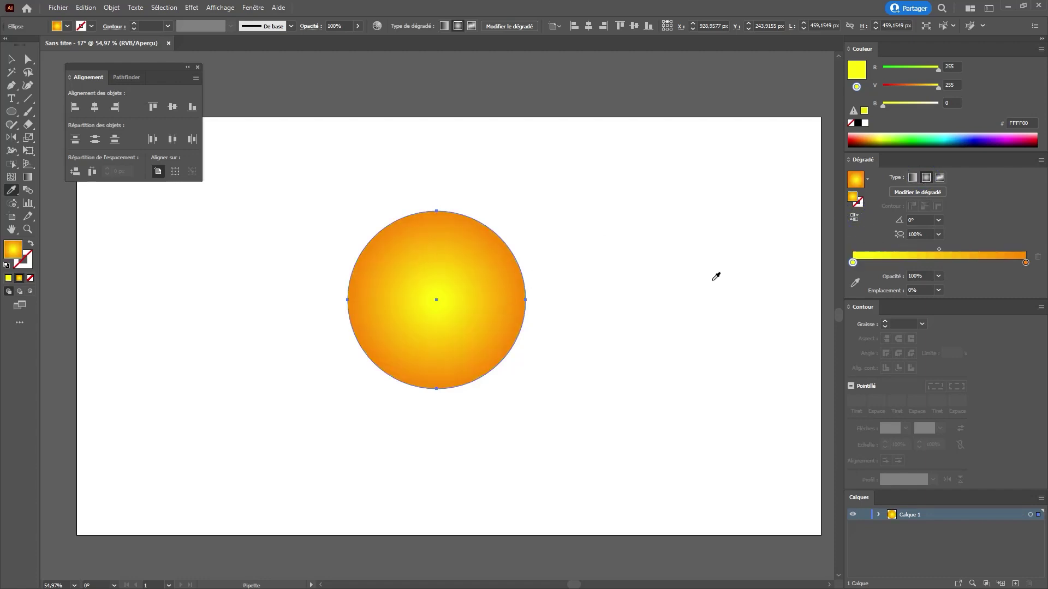
drag(939, 249, 965, 249)
ctrl+click(568, 264)
Draw a small circle about 59 px in diameter on the upper-left part of the face as the pupil
key(z)
click(407, 289)
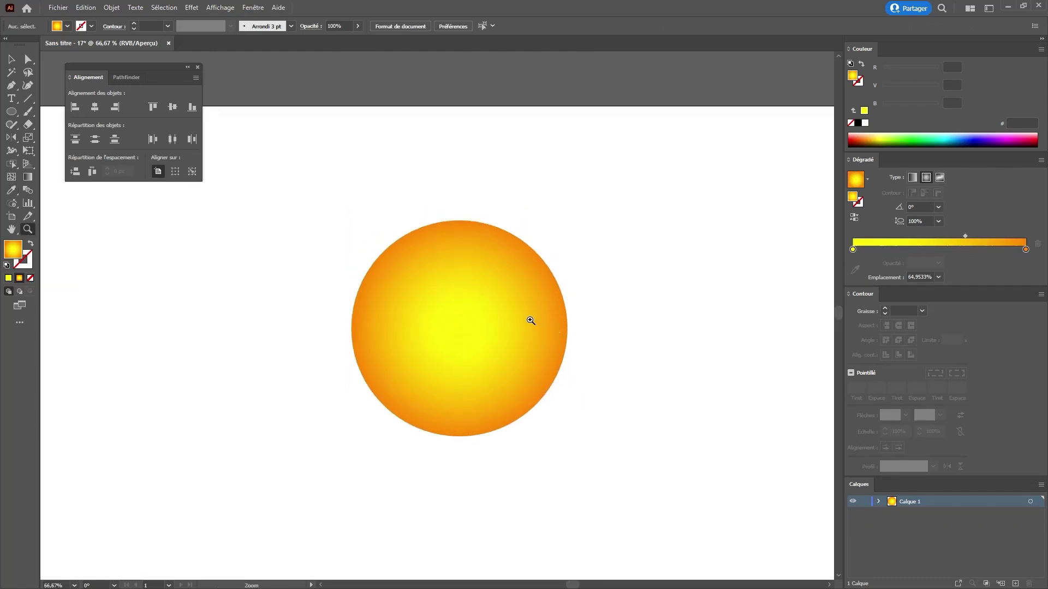
key(l)
key(ctrl+plus)
key(ctrl+plus)
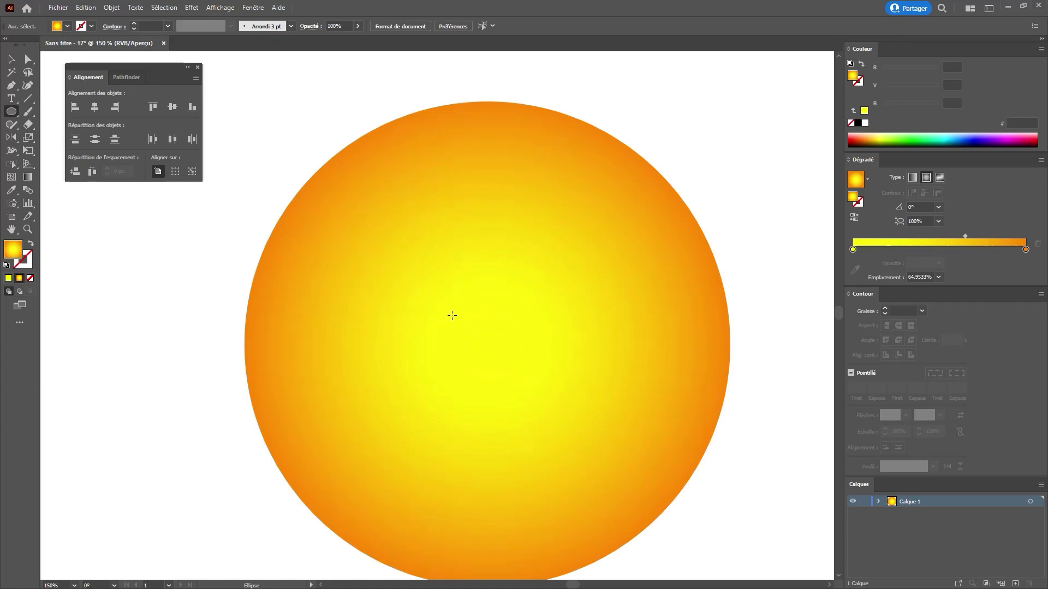
drag(345, 265, 402, 332)
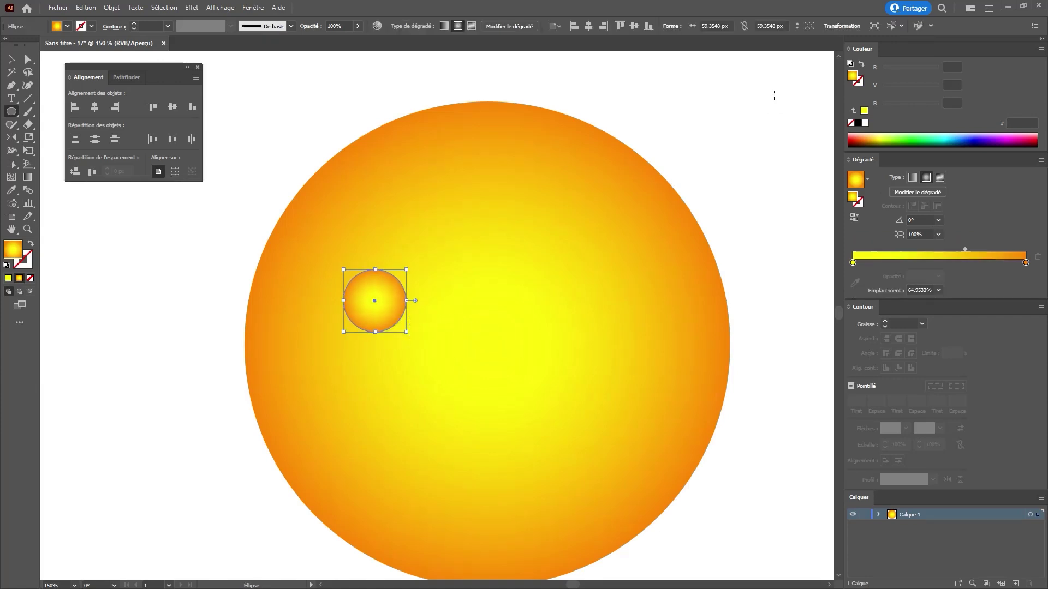
Recolour the pupil's radial gradient with white at the centre and dark grey 3D3B3B at the edge
click(853, 263)
drag(903, 102, 995, 100)
click(1026, 263)
drag(935, 70, 895, 87)
drag(883, 105, 895, 105)
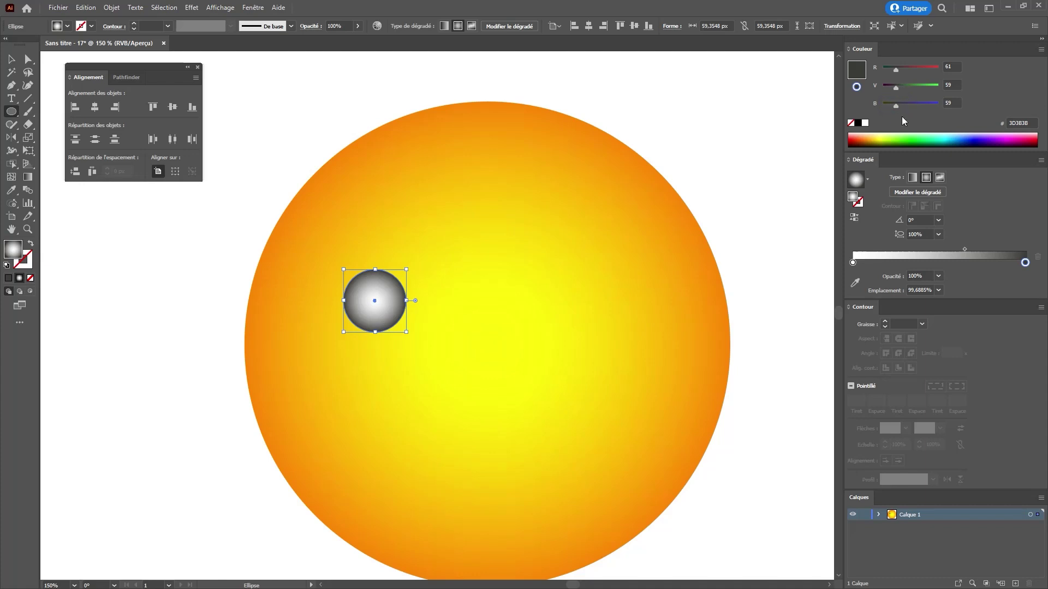
Darken the pupil gradient's outer stop to 2C2527 and shift its midpoint to about 14%
drag(959, 247, 890, 245)
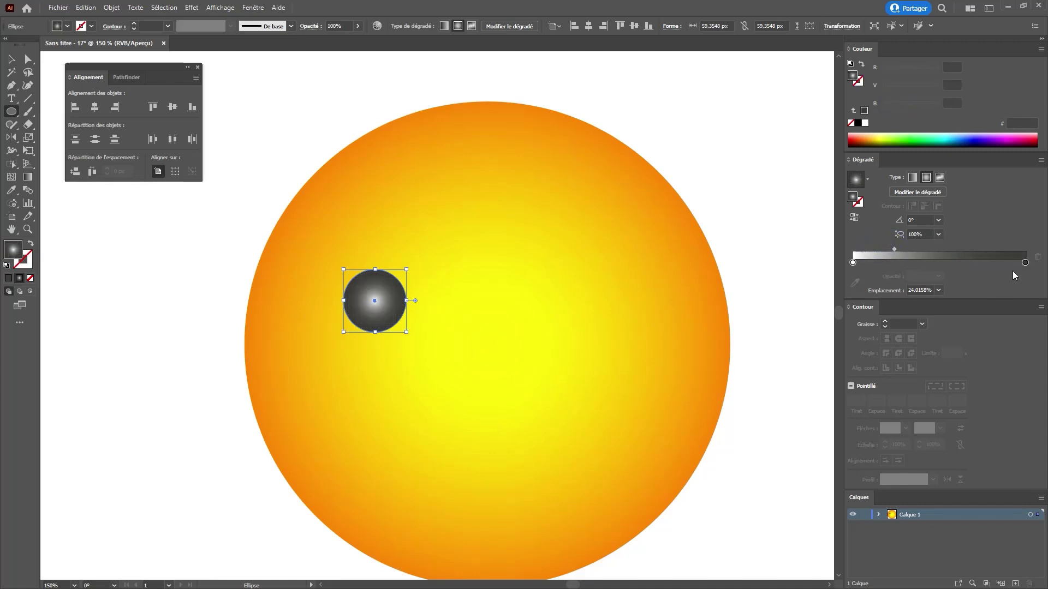
click(1025, 263)
mouse_move(895, 87)
mouse_down()
mouse_move(892, 71)
mouse_move(890, 104)
mouse_up()
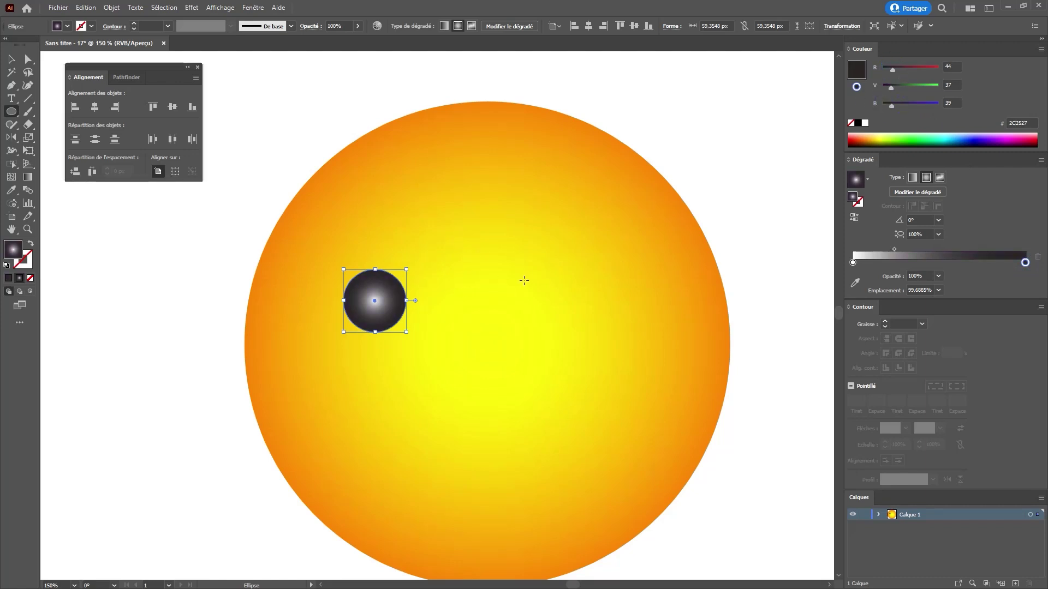
key(ctrl)
drag(893, 250, 876, 248)
key(ctrl+shift+a)
Paste a copy of the pupil behind it and enlarge the copy from its centre to about 81 px
key(z)
alt+click(334, 313)
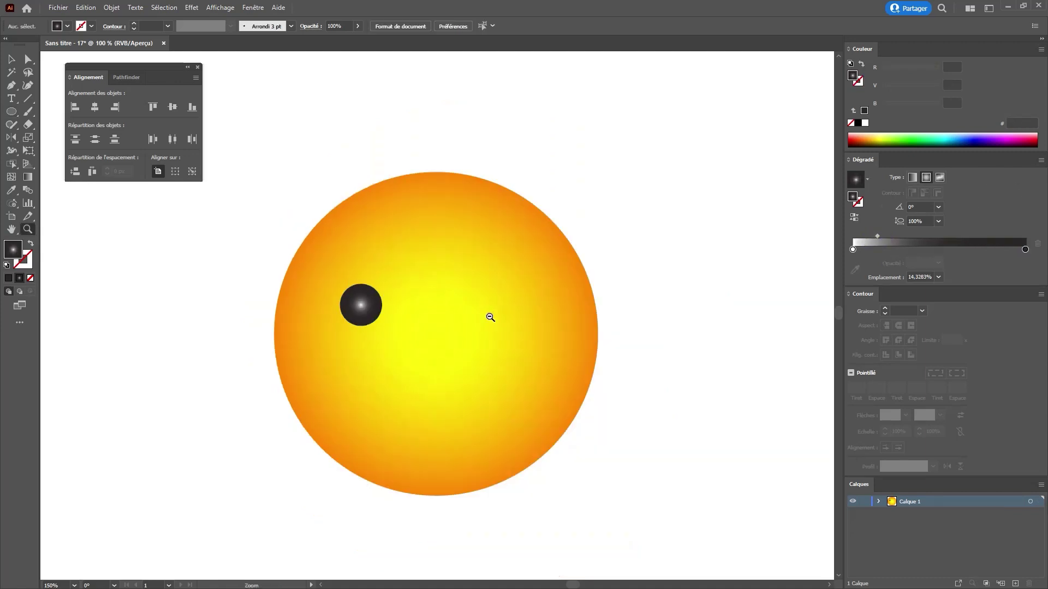
click(450, 327)
key(v)
click(322, 300)
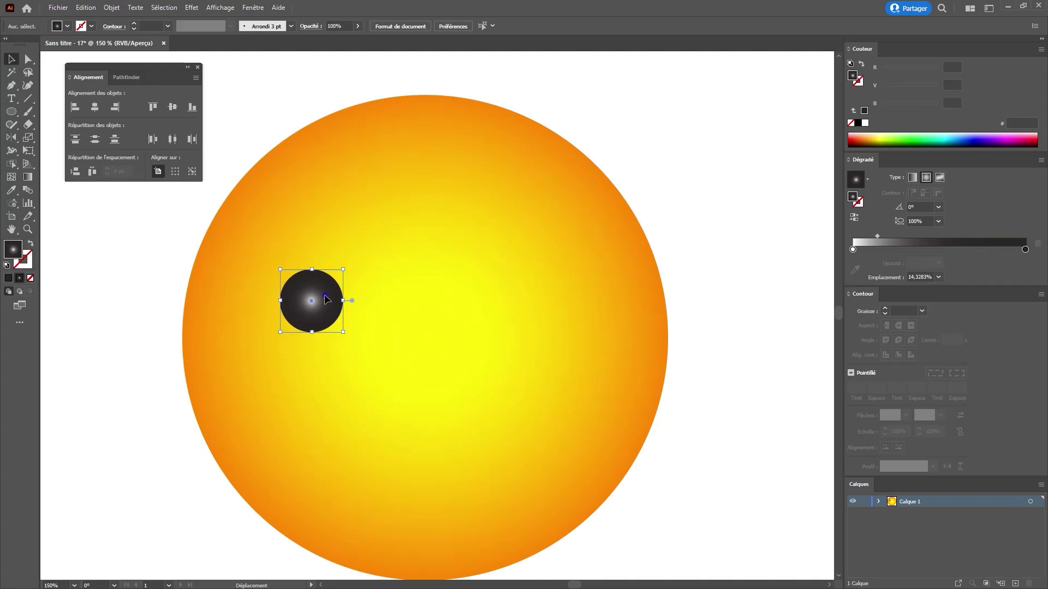
key(a)
key(ctrl+c)
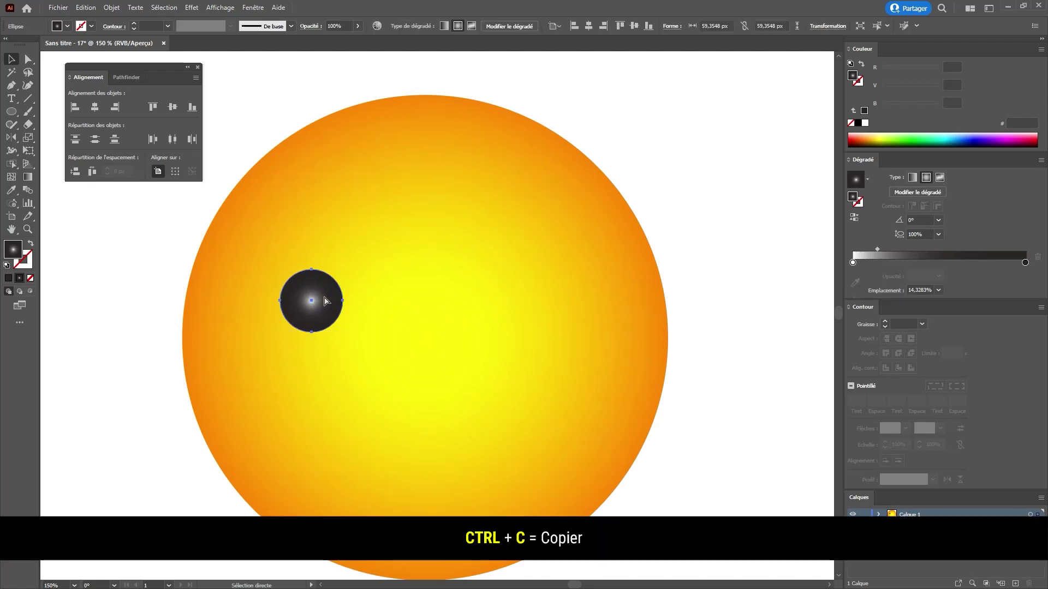
key(v)
key(a)
key(ctrl+b)
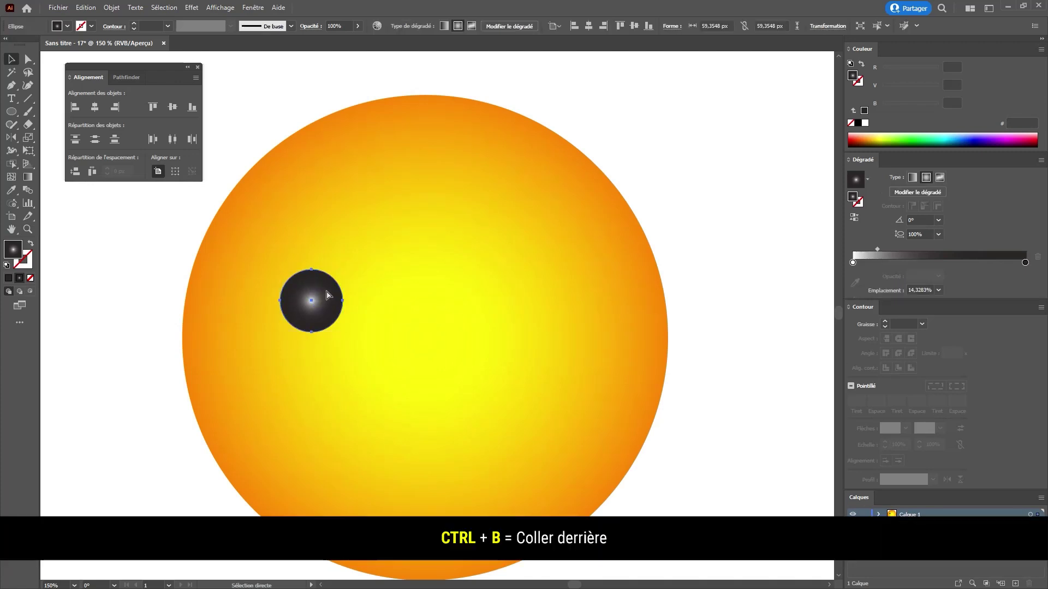
key(v)
drag(342, 268, 357, 255)
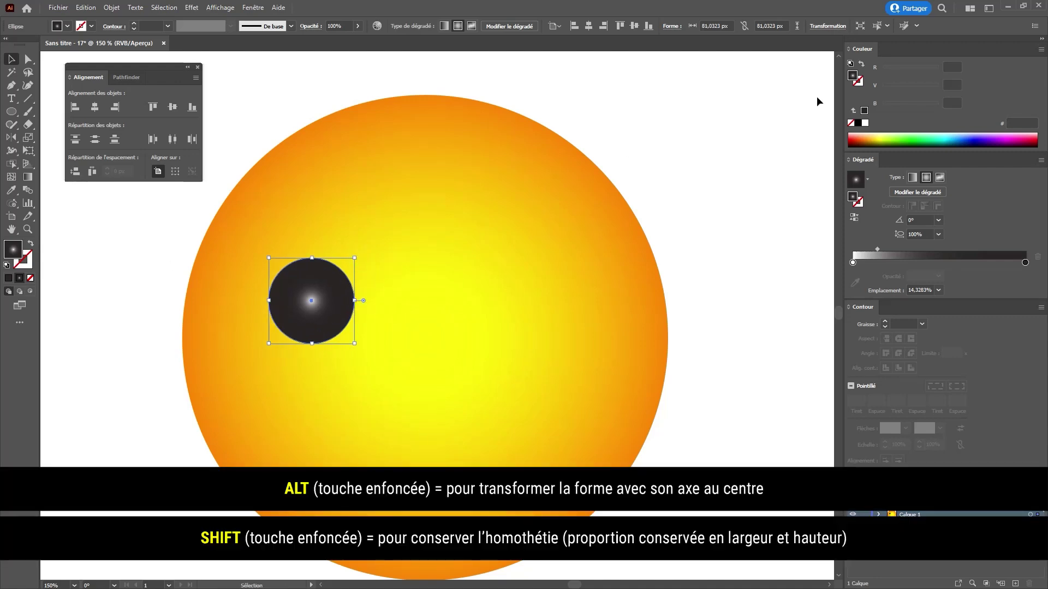
Fill the larger circle behind the pupil with solid red-orange CE4800 and set its opacity to 50%
click(865, 110)
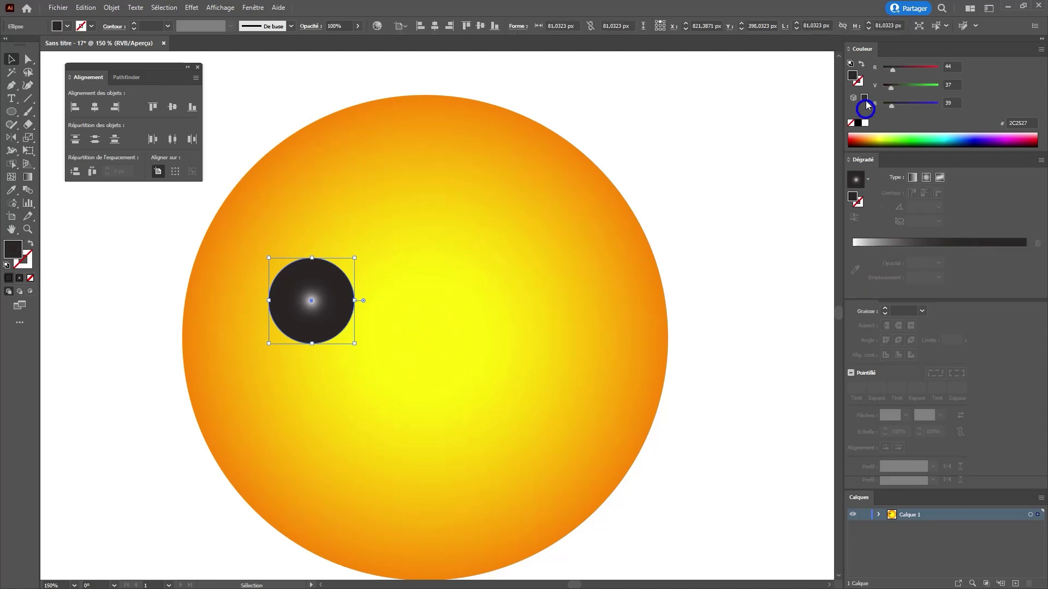
drag(892, 70, 929, 68)
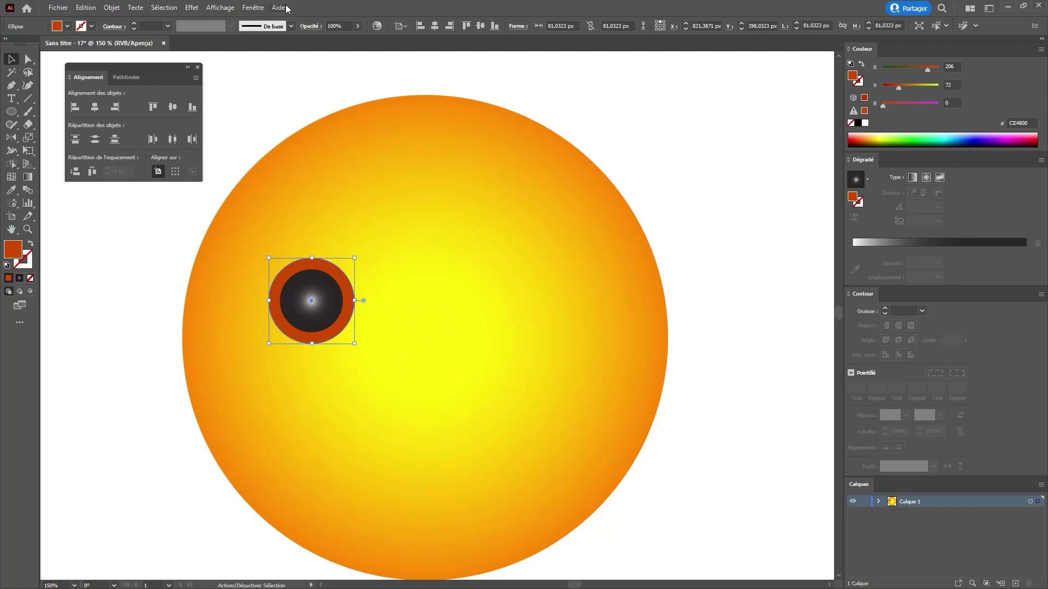
click(329, 26)
text(50)
key(Return)
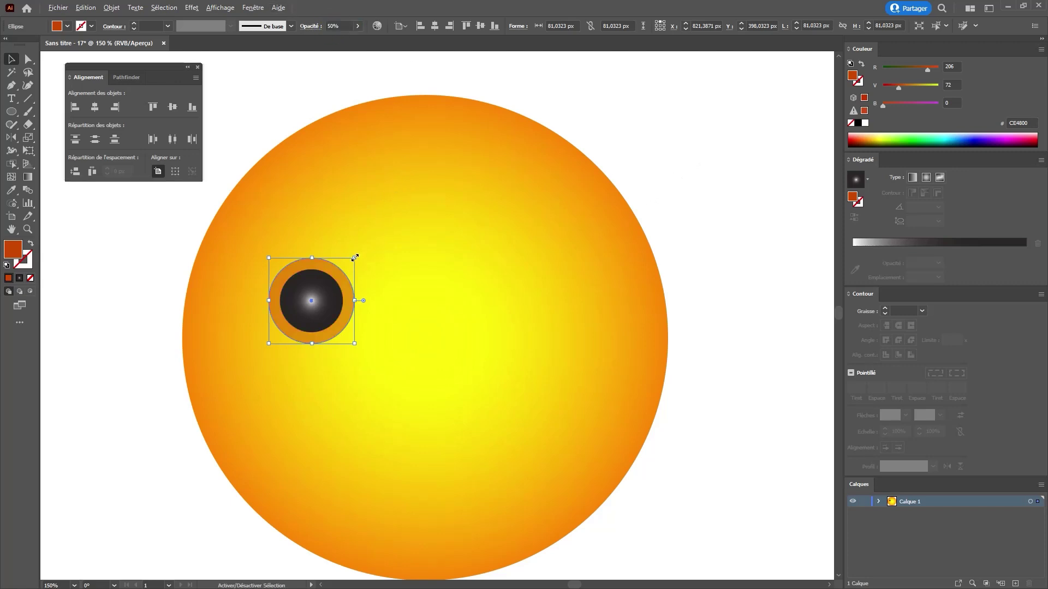
Shrink the translucent ring circle around the pupil to about 75 px in diameter
drag(355, 258, 350, 257)
key(ctrl+shift+a)
key(z)
alt+click(414, 321)
alt+click(414, 321)
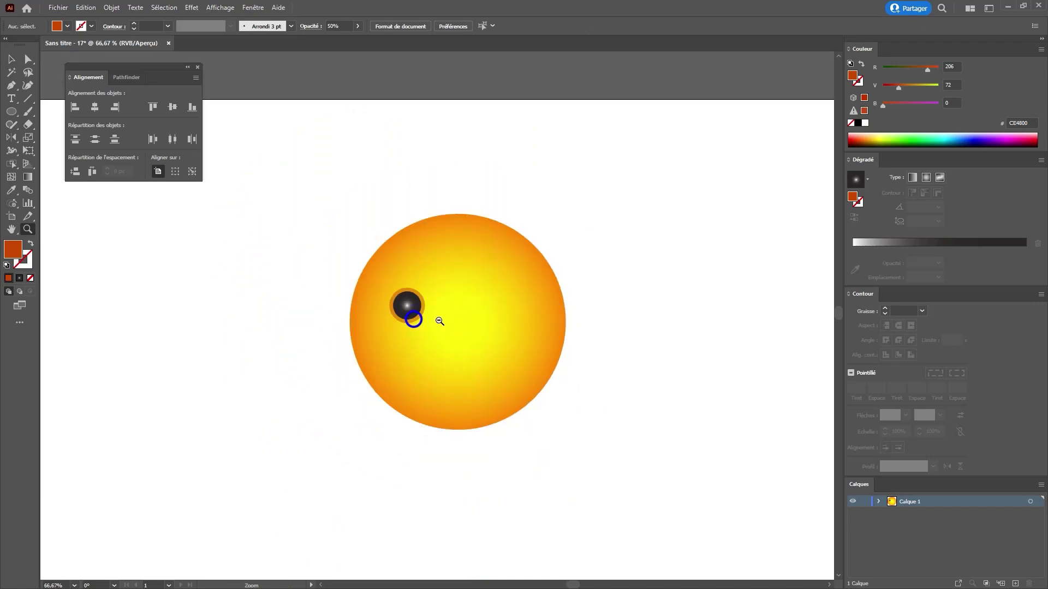
Group the pupil with its ring and duplicate the eye horizontally onto the right side of the face
click(461, 325)
click(460, 325)
key(v)
click(312, 239)
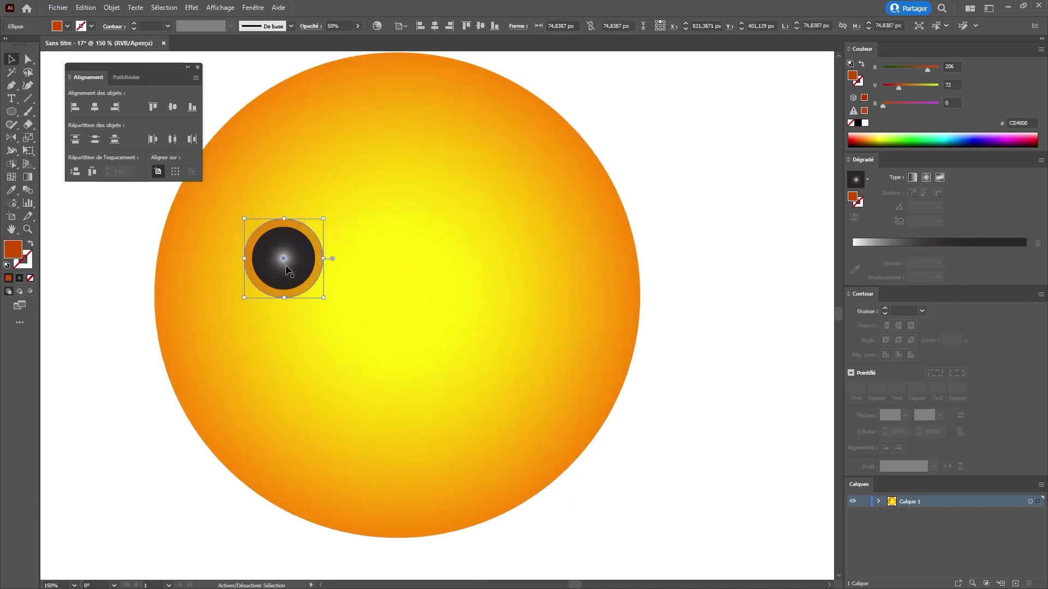
shift+click(289, 269)
drag(288, 251, 534, 280)
key(ctrl+z)
key(ctrl+g)
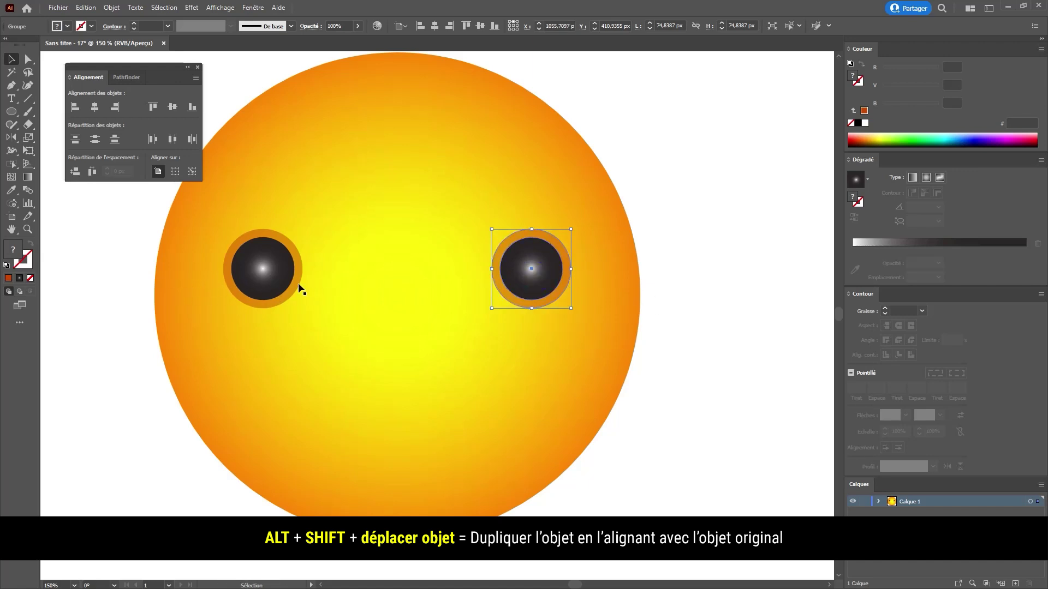
Group the two eyes and centre them horizontally on the face circle as the key object
shift+click(262, 279)
key(ctrl+g)
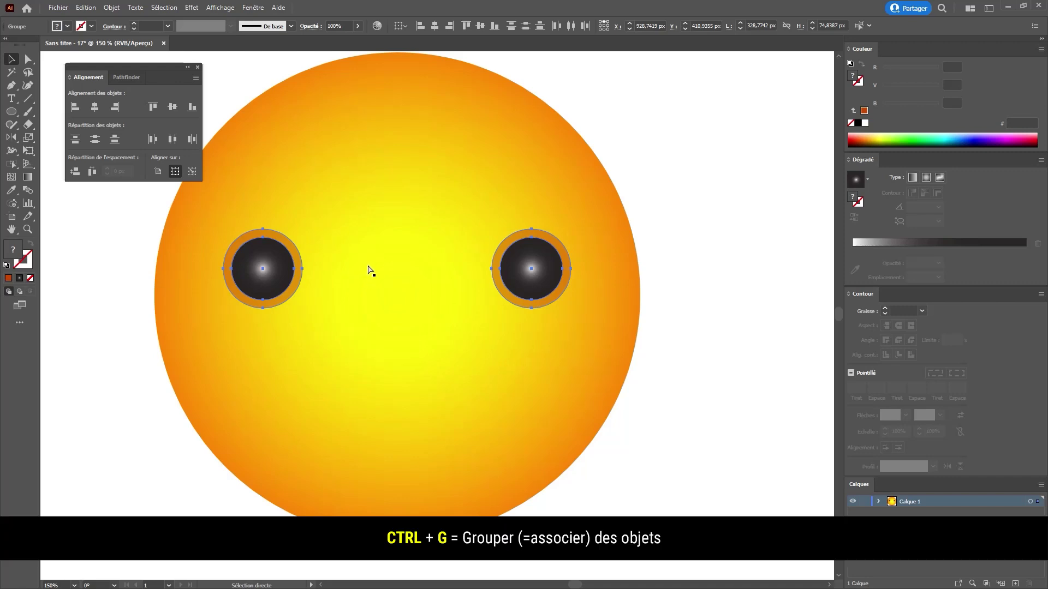
shift+click(391, 184)
key(ctrl+minus)
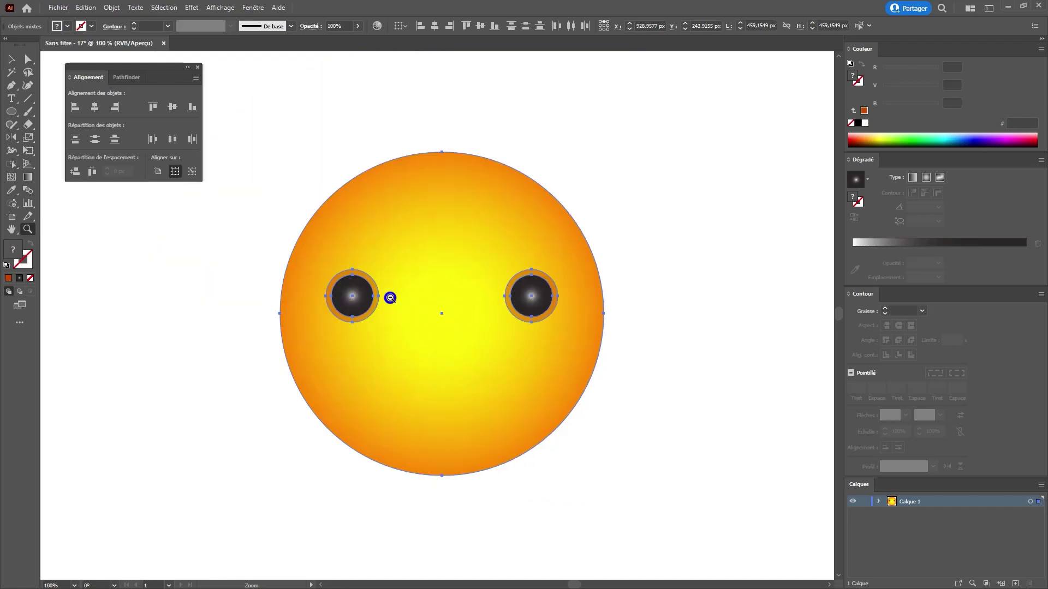
click(454, 214)
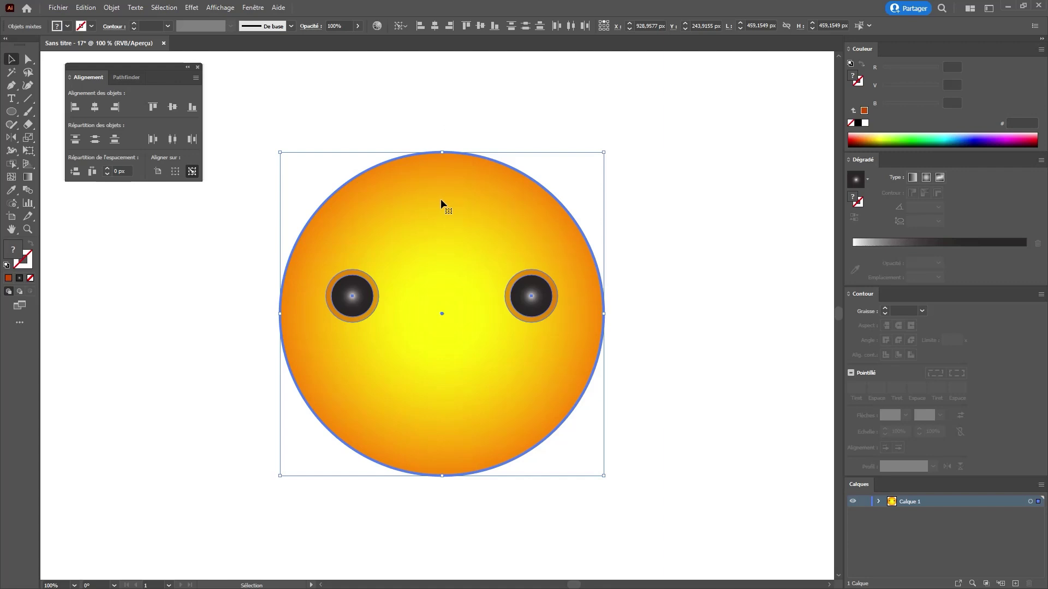
click(435, 26)
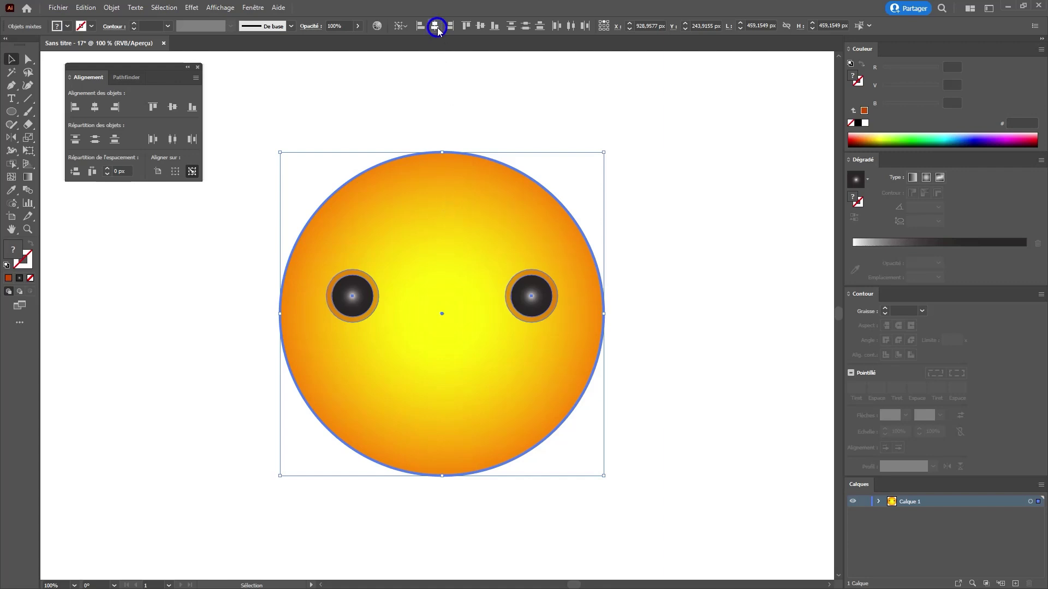
click(537, 121)
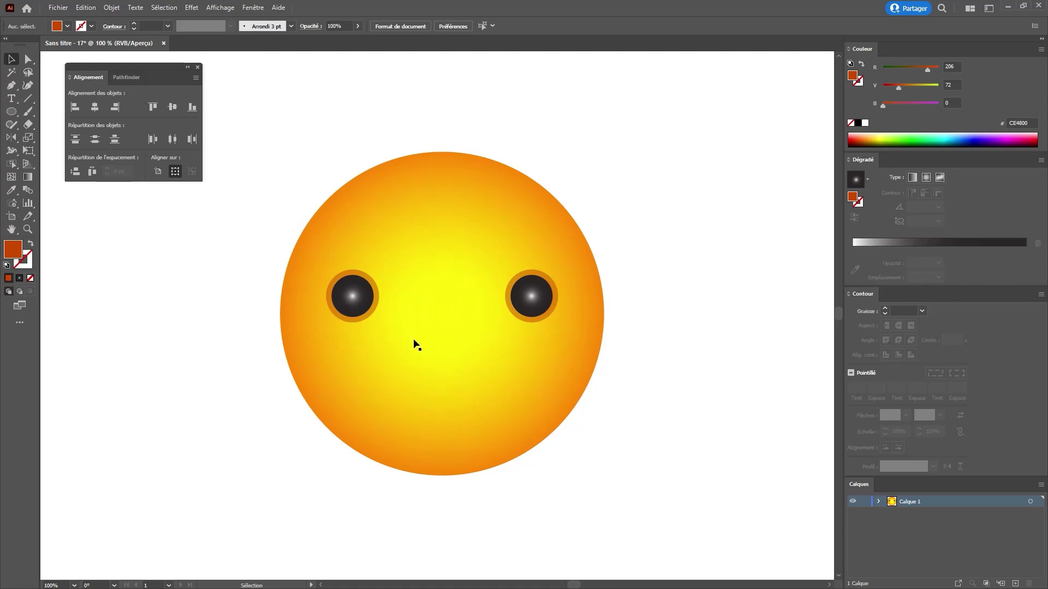
Draw a mouth ellipse about 187 by 65 px below the eyes and fill it with red F13C00
key(l)
mouse_move(354, 346)
mouse_down()
mouse_move(503, 391)
mouse_move(539, 384)
mouse_move(508, 375)
mouse_up()
drag(894, 87, 935, 67)
Duplicate the mouth ellipse about 15 px straight upward and keep only the intersection of the two ellipses
key(v)
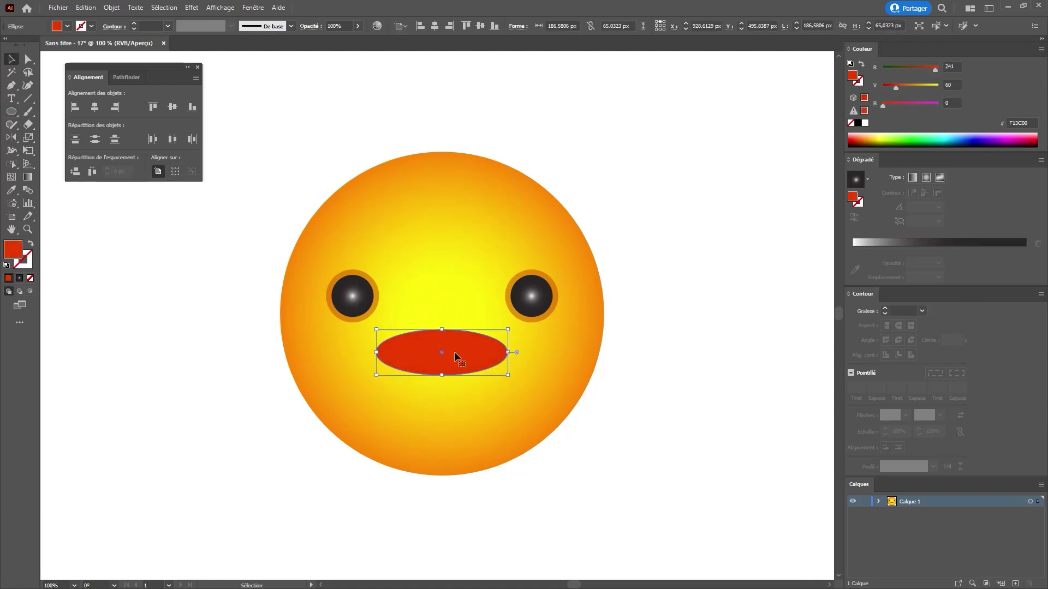
drag(458, 355, 462, 345)
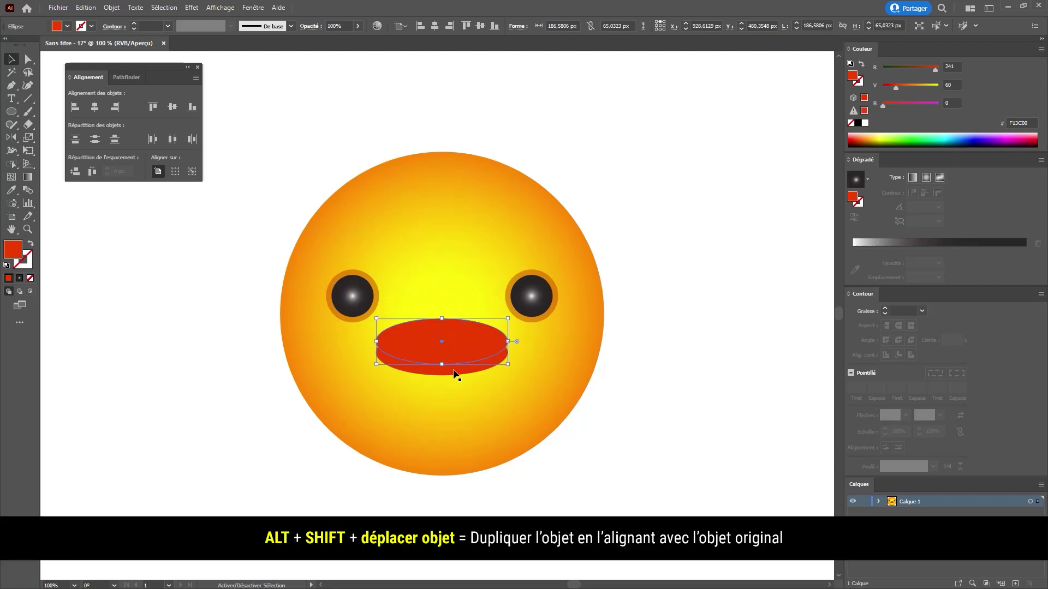
shift+click(456, 368)
click(443, 340)
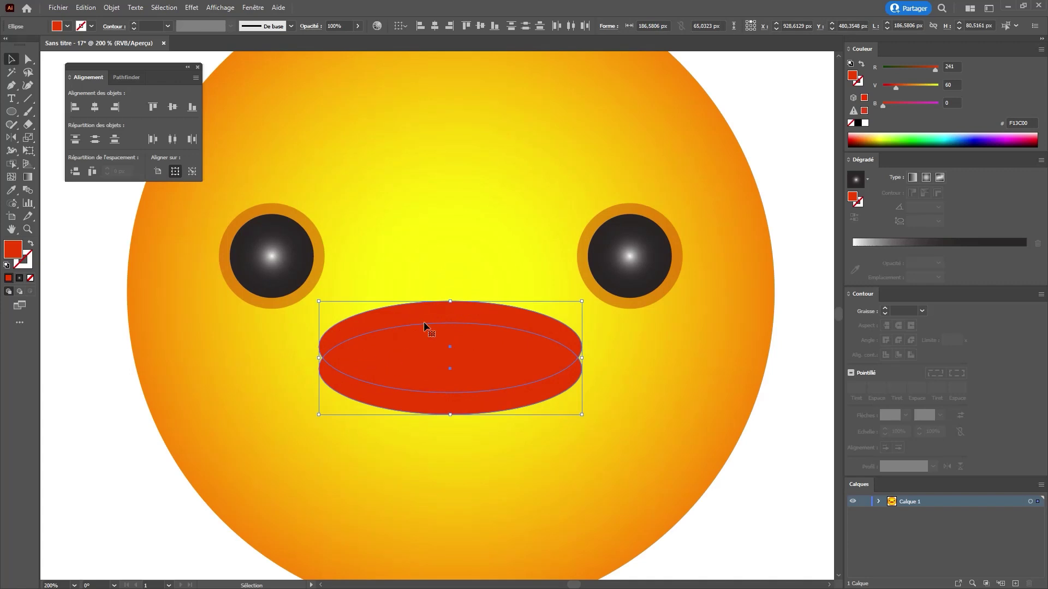
click(130, 78)
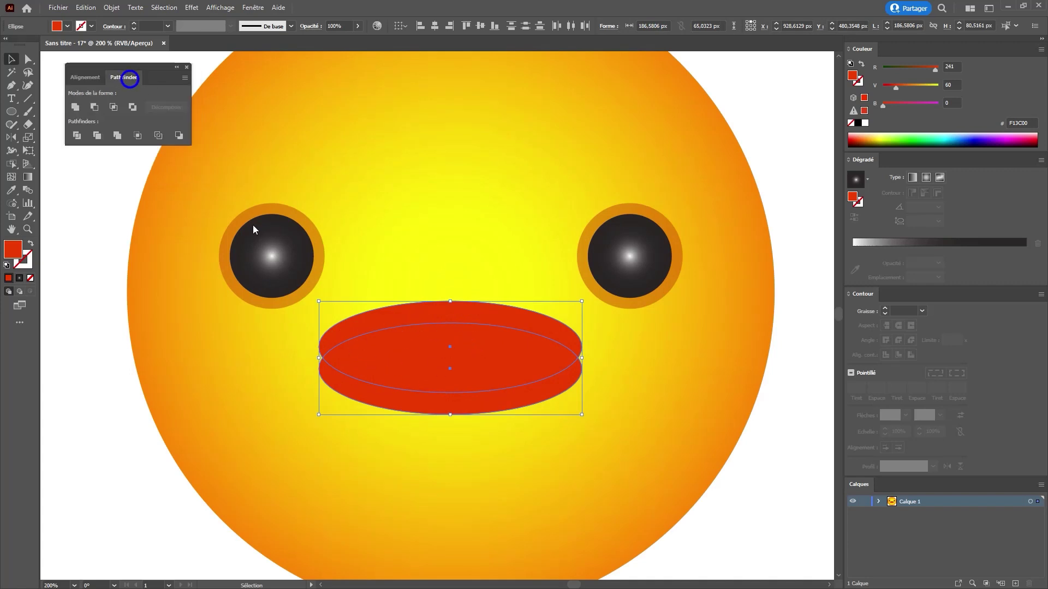
click(113, 109)
Move the red mouth shape straight up by about 7 px on the face
key(z)
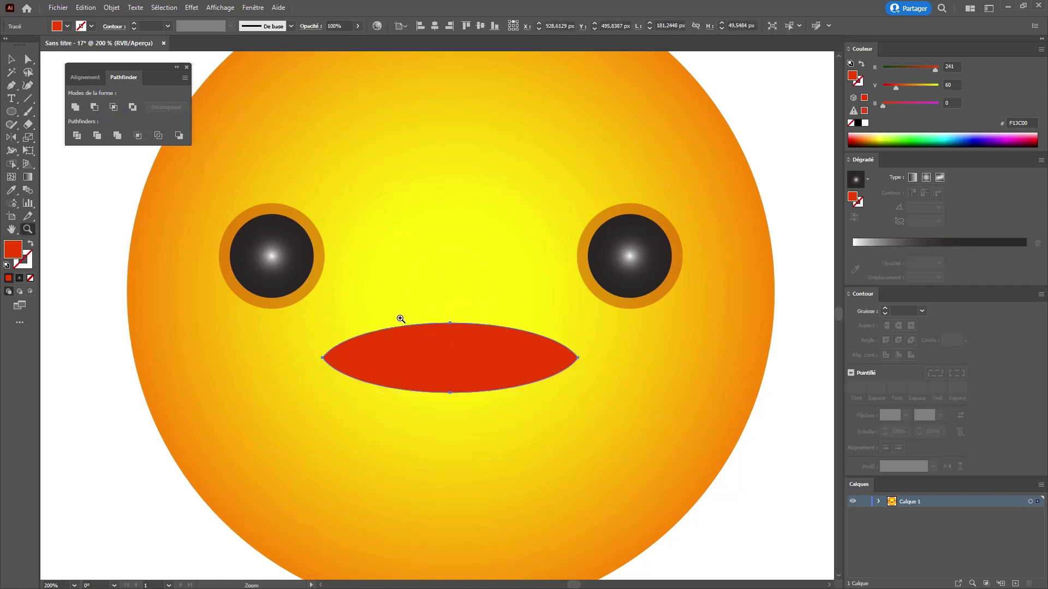
alt+click(401, 316)
key(v)
click(493, 338)
drag(493, 338, 493, 332)
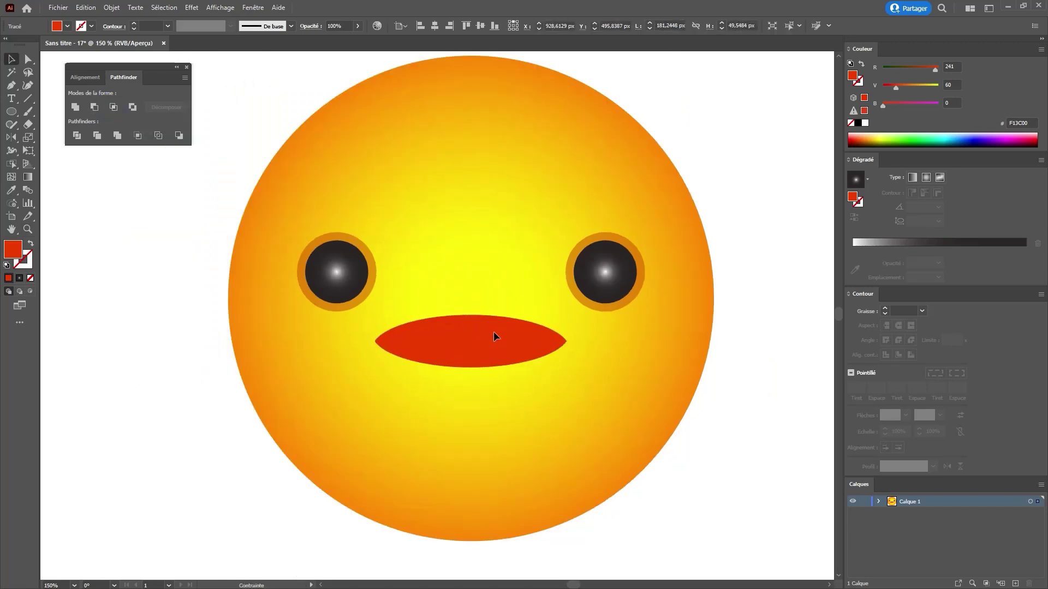
key(z)
click(446, 319)
key(v)
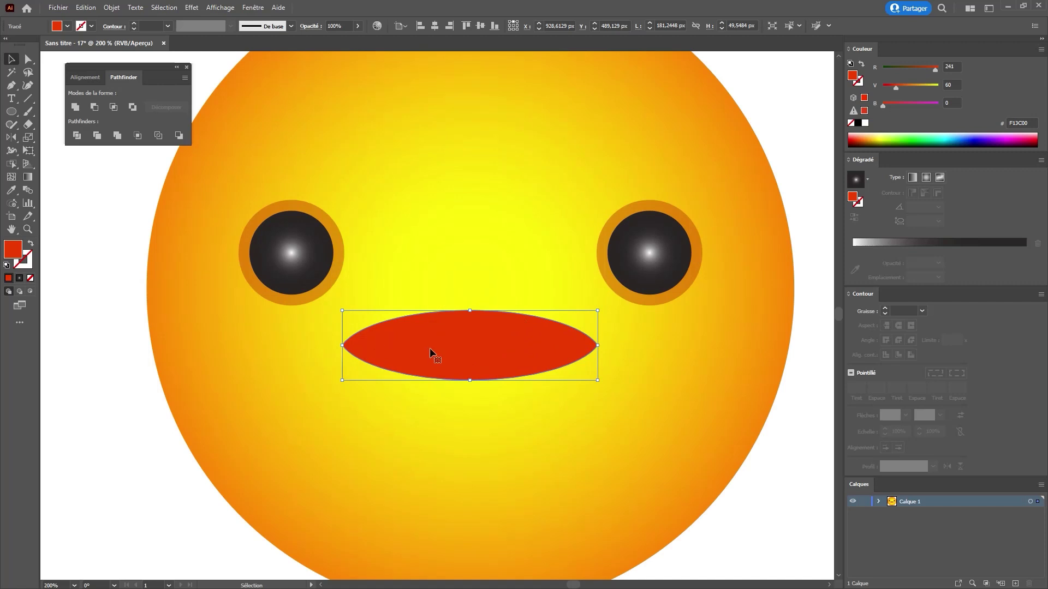
Paste a copy of the mouth behind it and enlarge the copy leftward and vertically to about 206 by 64 px
key(a)
key(ctrl+c)
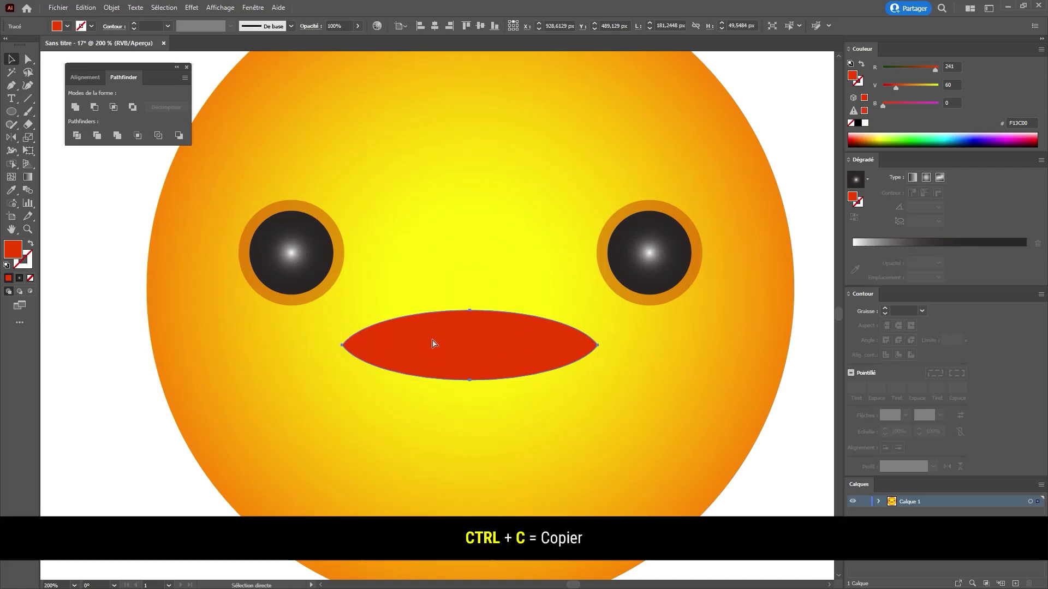
key(ctrl+b)
key(v)
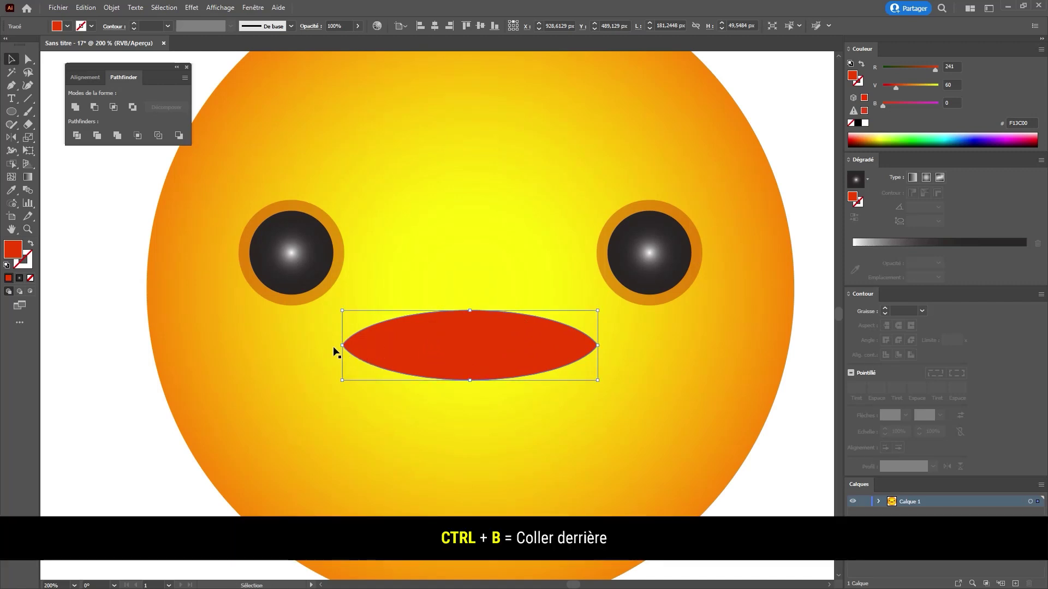
drag(342, 346, 308, 346)
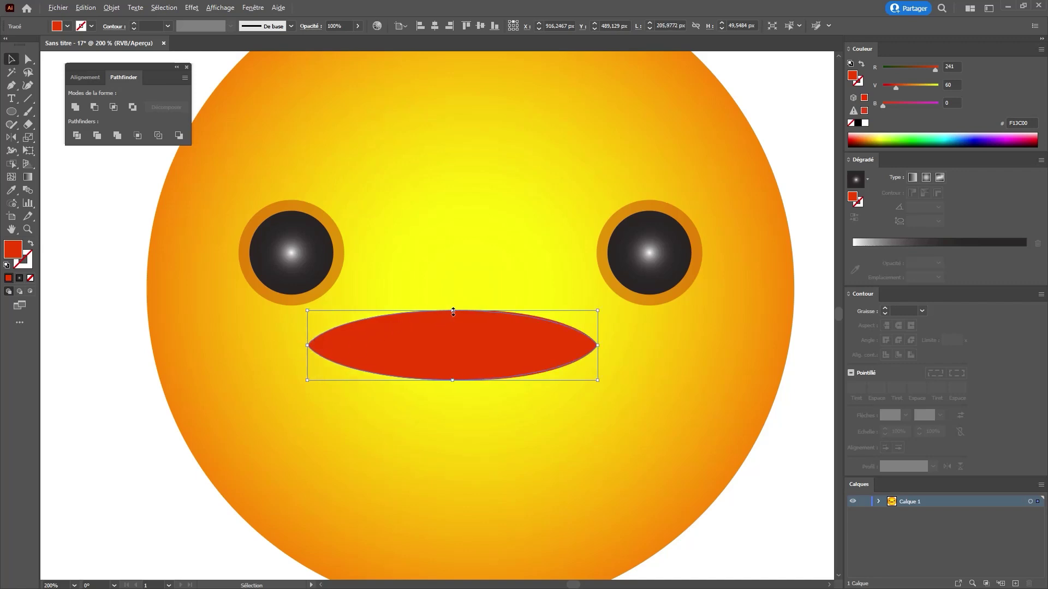
drag(453, 311, 451, 300)
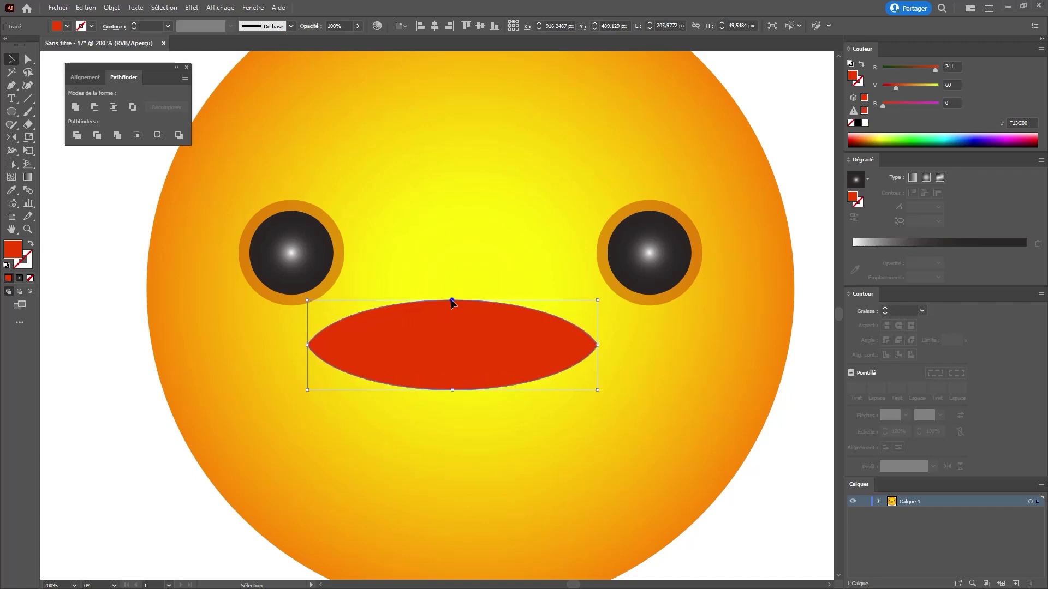
Give the larger back mouth shape the translucent orange appearance of the eye rings using the Eyedropper
key(i)
click(603, 263)
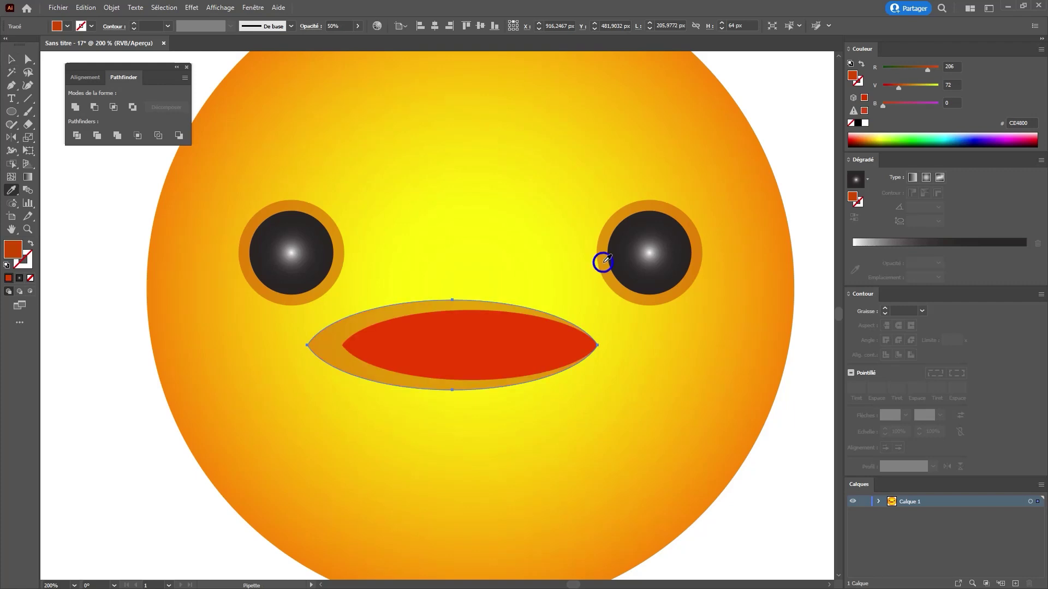
key(v)
Recolour the front mouth shape to orange-red FF5700
click(482, 335)
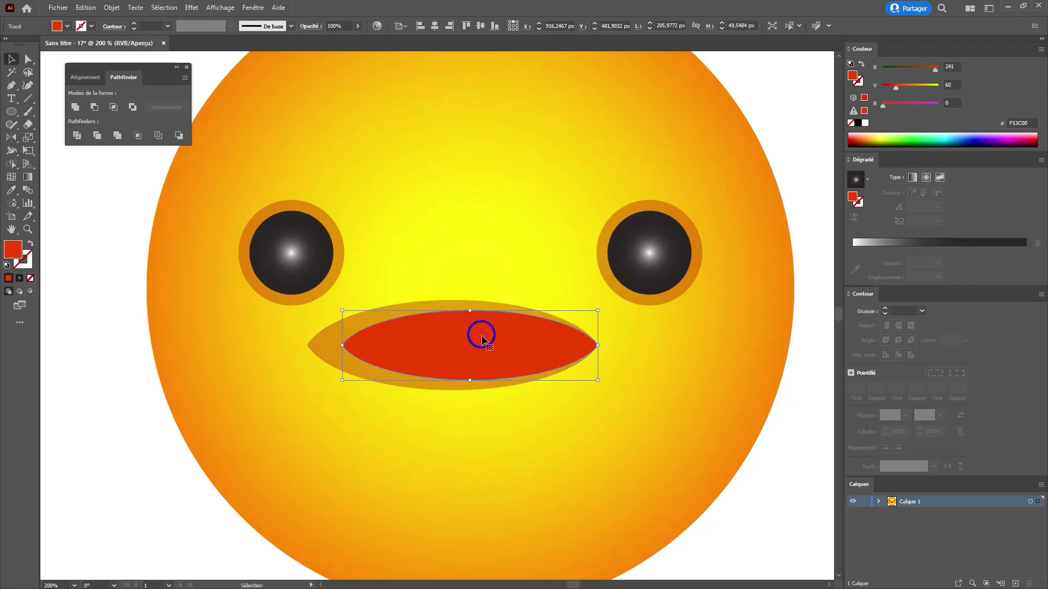
key(ctrl+shift+a)
key(ctrl+minus)
key(ctrl+minus)
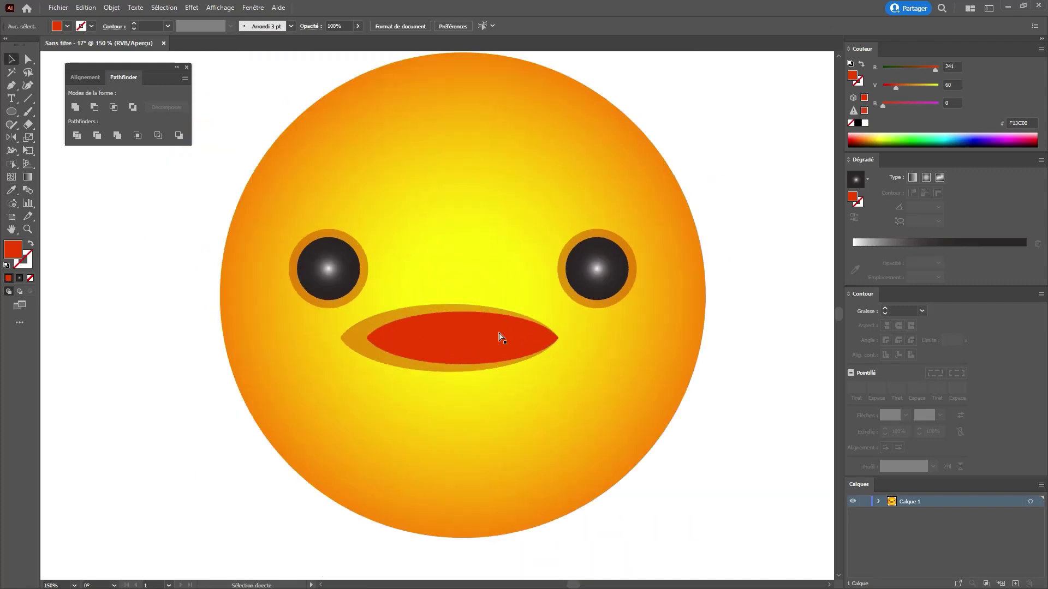
click(499, 331)
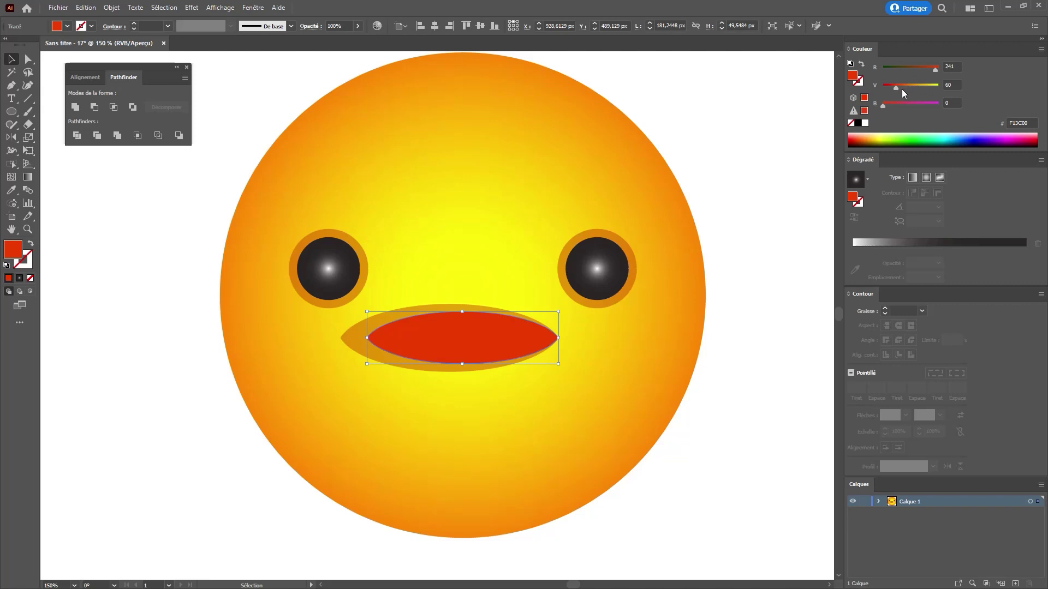
drag(902, 88, 905, 87)
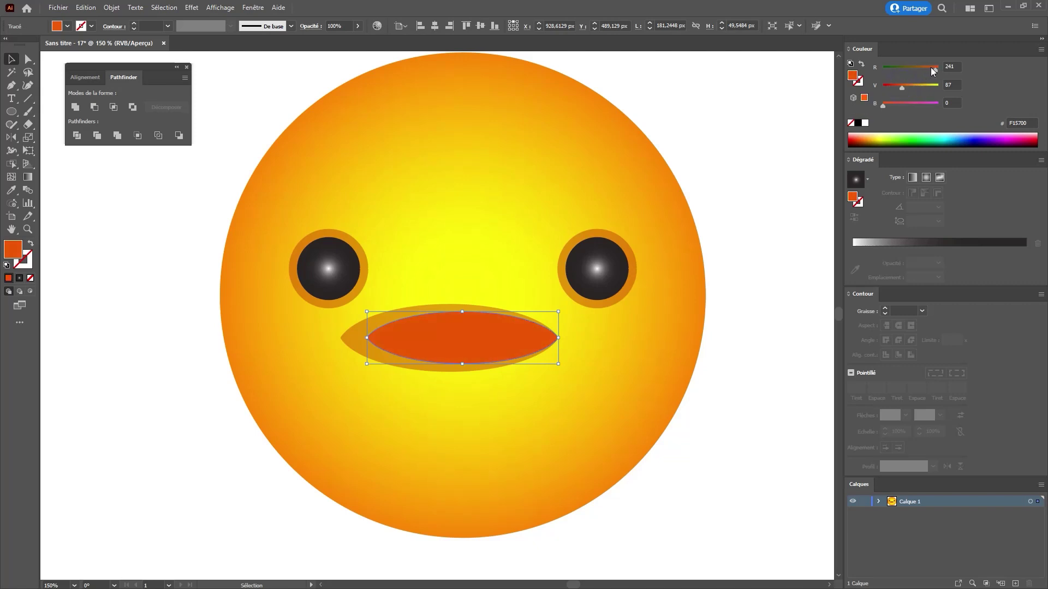
drag(931, 67, 945, 68)
Centre the front mouth shape horizontally on the face circle as the key object
click(466, 333)
click(480, 232)
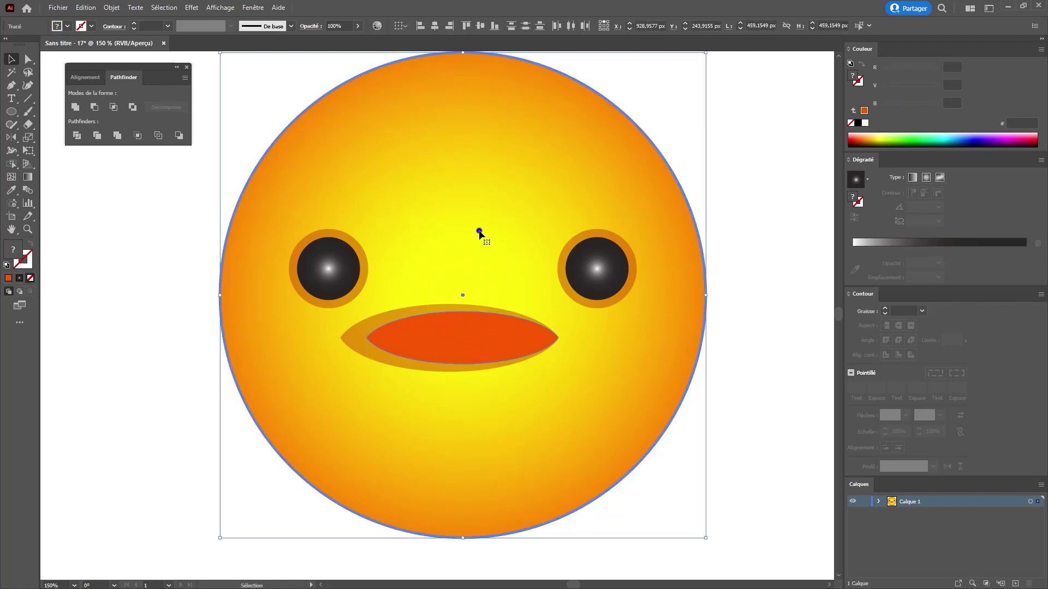
click(434, 27)
key(ctrl+shift+a)
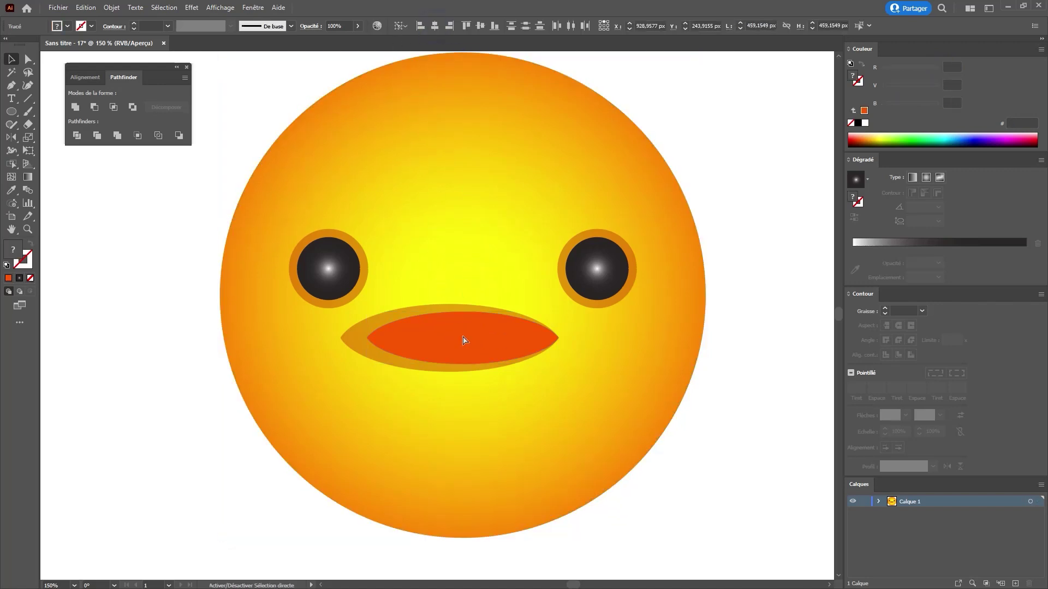
Draw an upright triangle about 109 by 94 px on the blank area left of the face using a three-point star
key(z)
alt+click(444, 305)
click(437, 328)
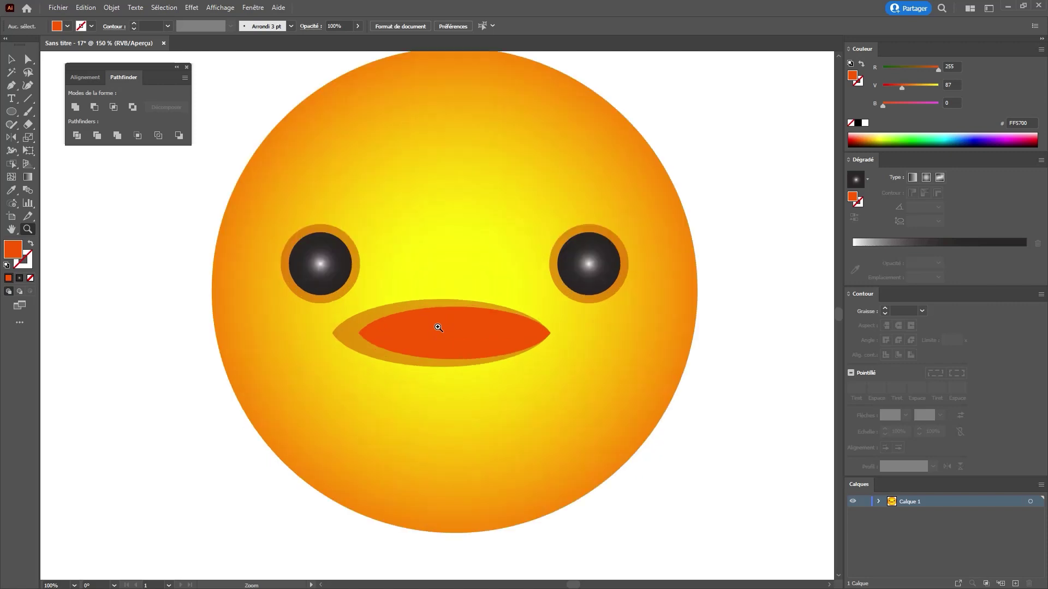
drag(418, 291, 433, 285)
drag(426, 365, 487, 326)
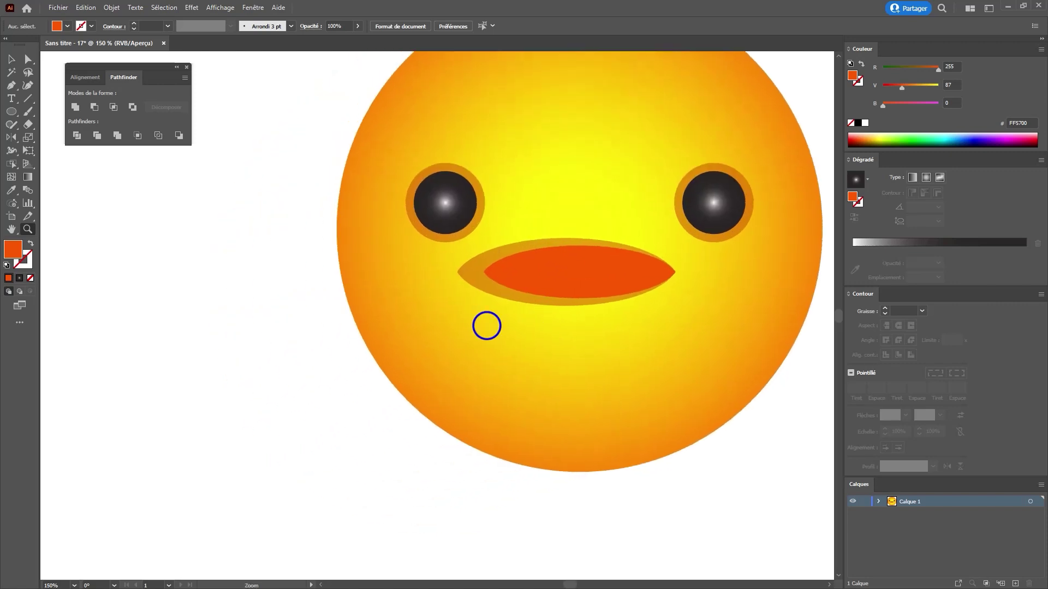
click(11, 111)
click(61, 164)
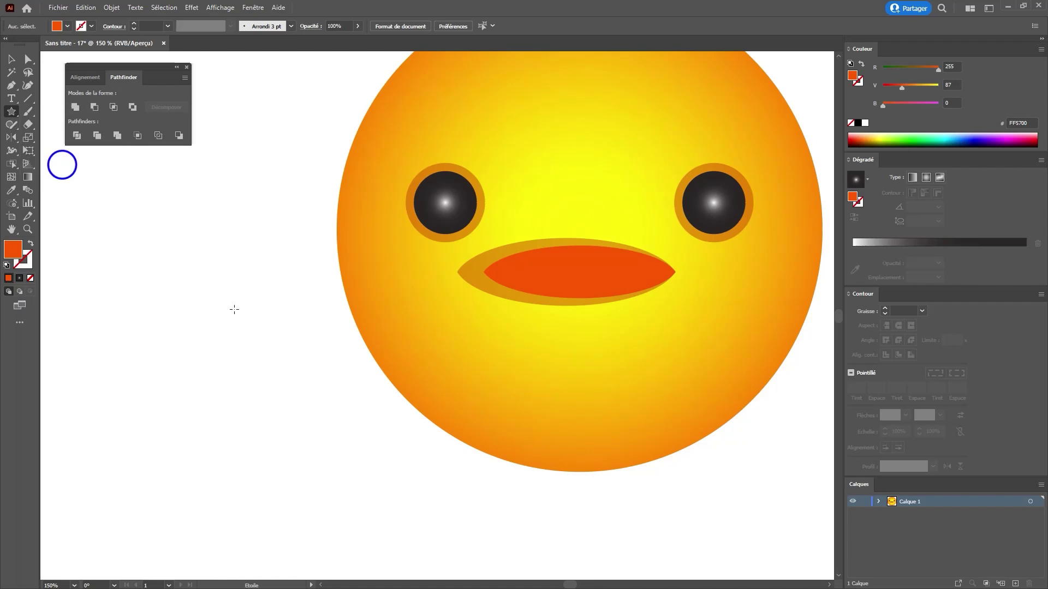
drag(265, 342, 304, 380)
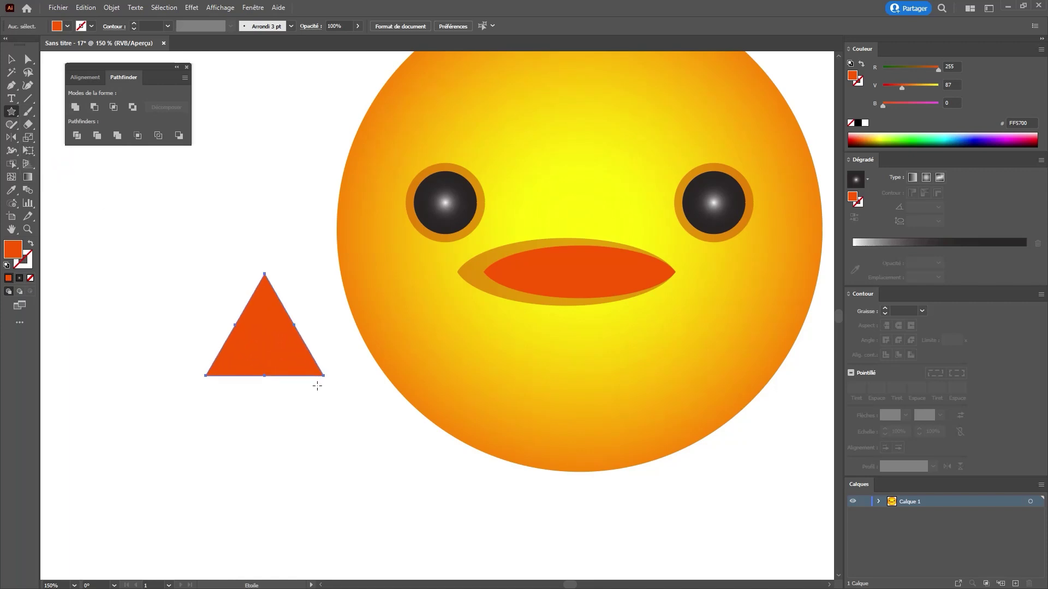
key(Up)
key(Up)
key(Up)
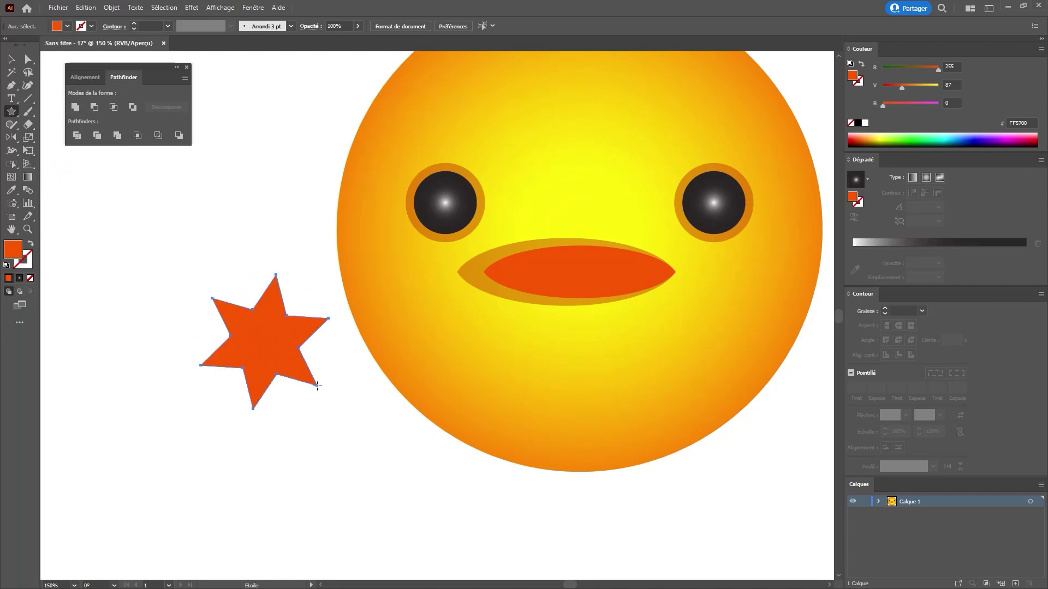
key(Down)
key(Down)
key(Down)
key(Up)
key(Up)
key(Up)
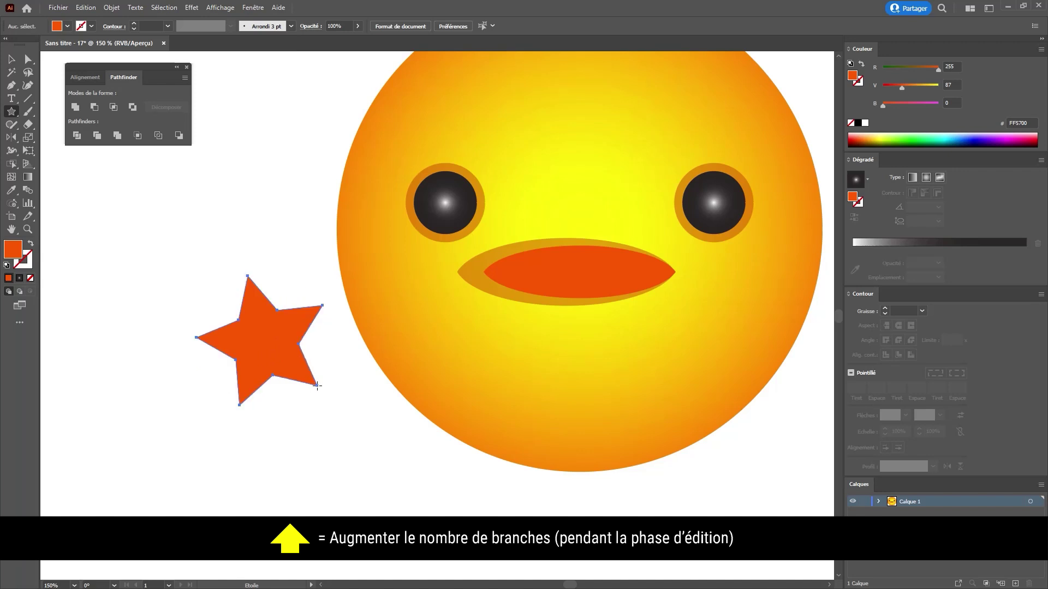
key(Up)
key(Up)
key(Down)
key(Down)
key(Down)
key(Down)
key(Down)
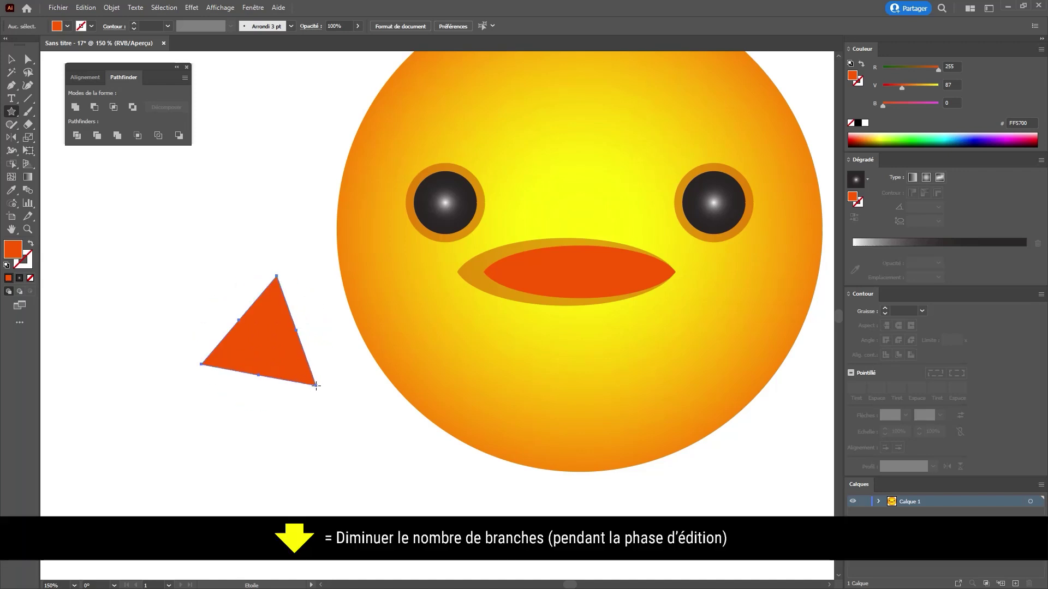
drag(315, 385, 322, 374)
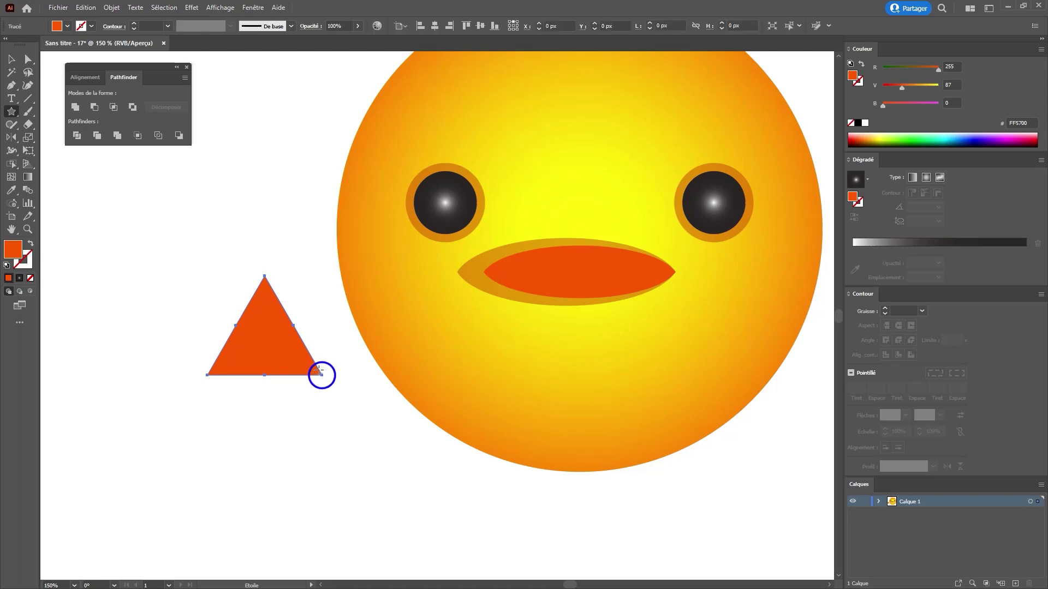
Reflect the triangle across the horizontal axis so that it points downward
key(v)
right_click(276, 325)
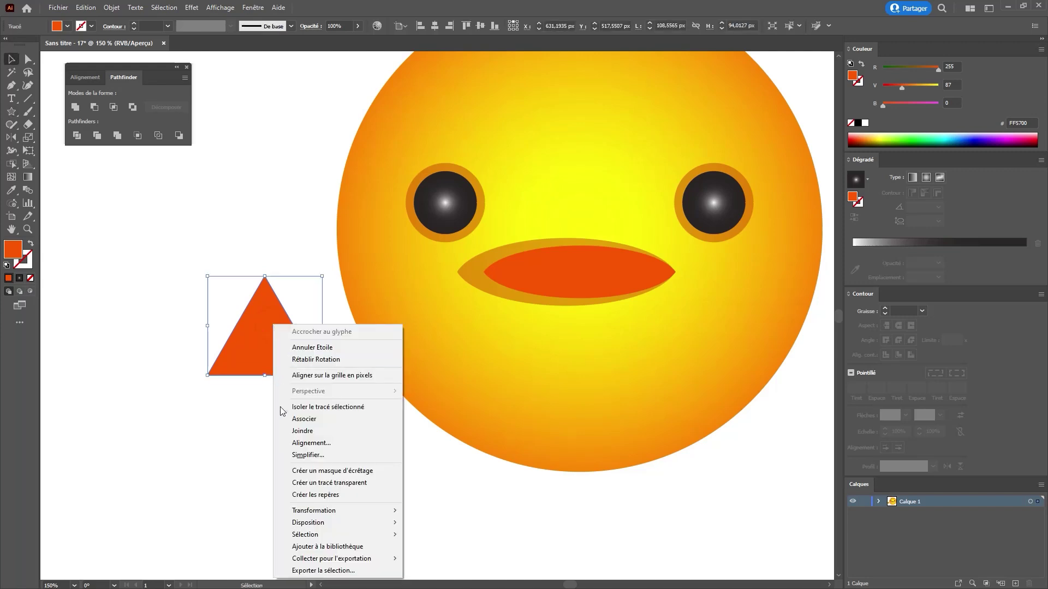
mouse_move(311, 511)
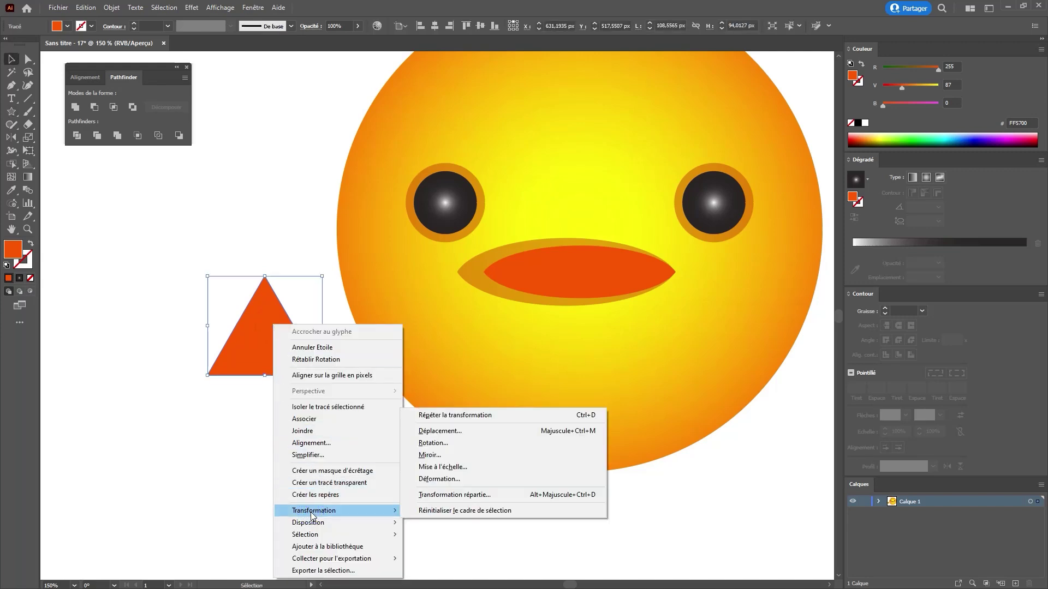
click(433, 455)
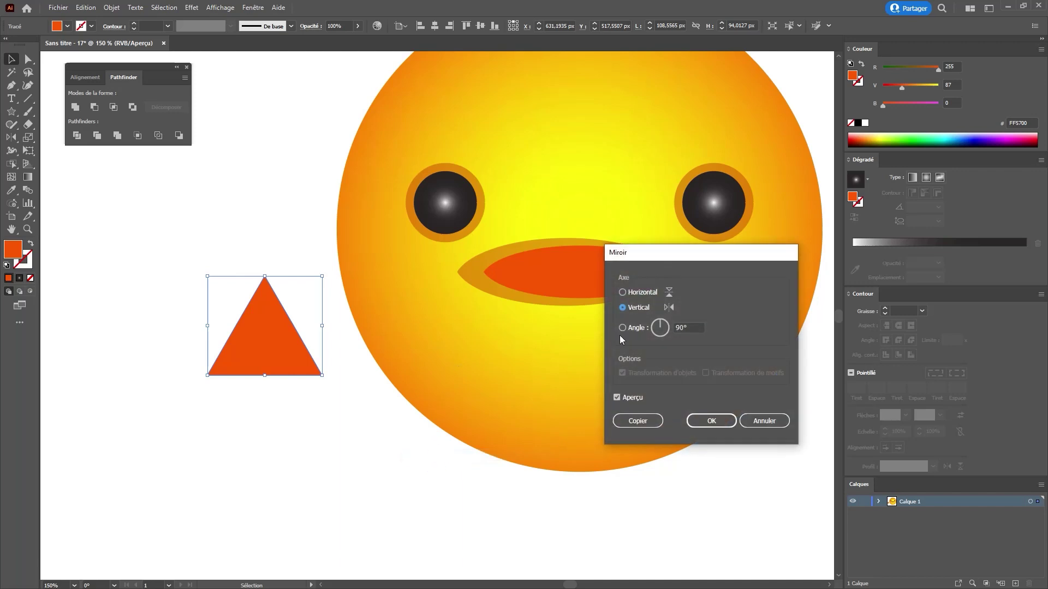
click(627, 293)
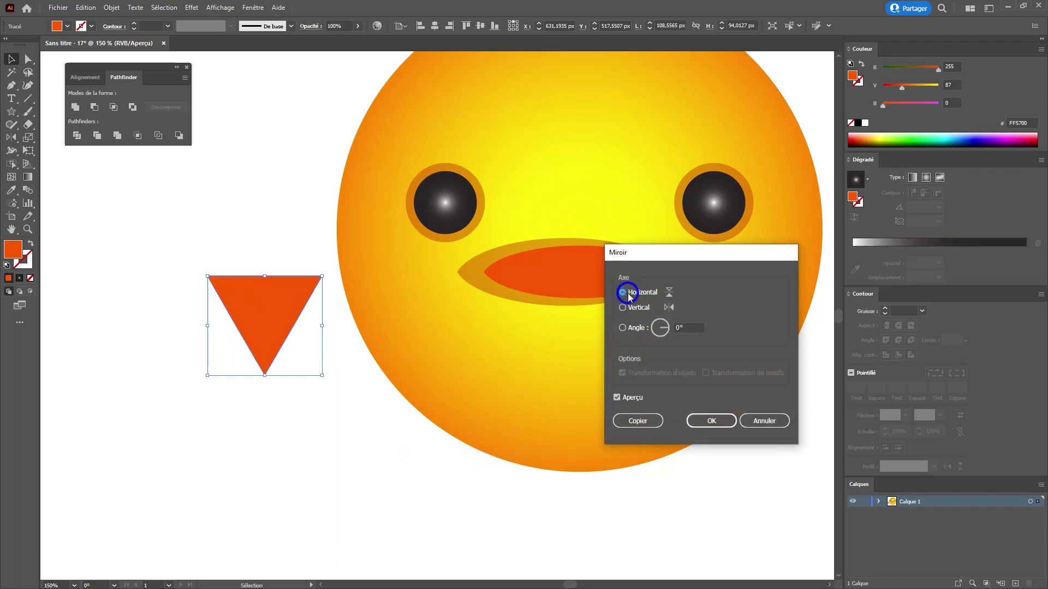
click(712, 421)
Duplicate the inverted triangle to its right and pull the left one's top middle anchor down about 39 px into a notch
drag(278, 338, 342, 335)
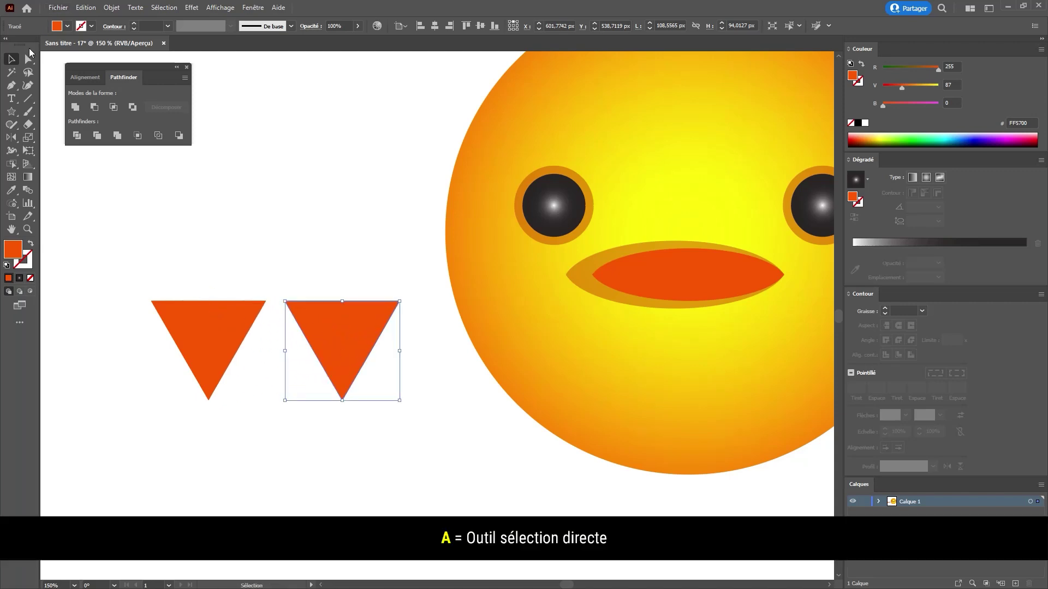
key(a)
drag(204, 268, 209, 340)
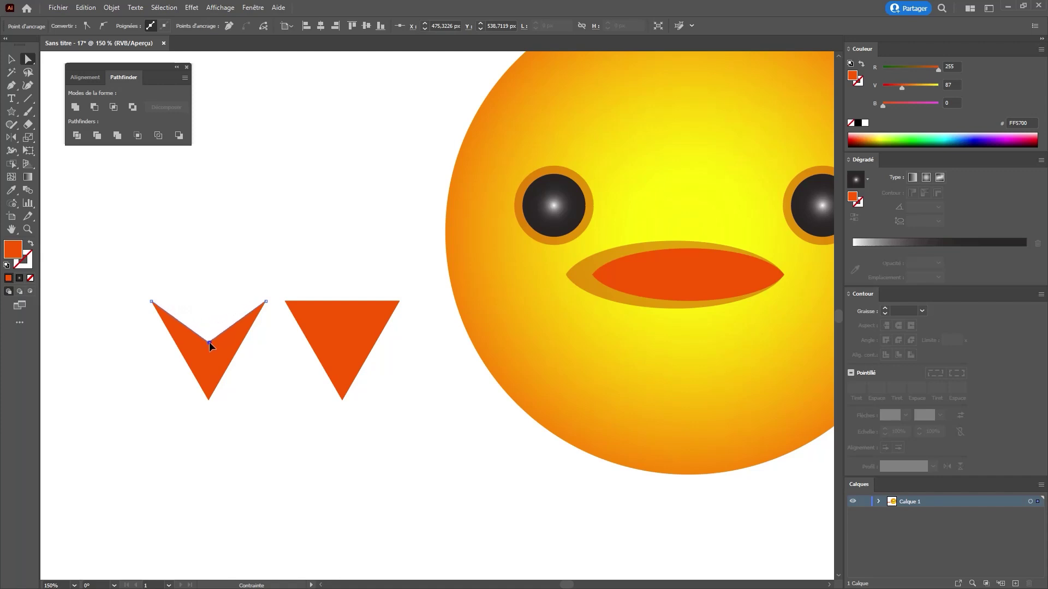
click(202, 356)
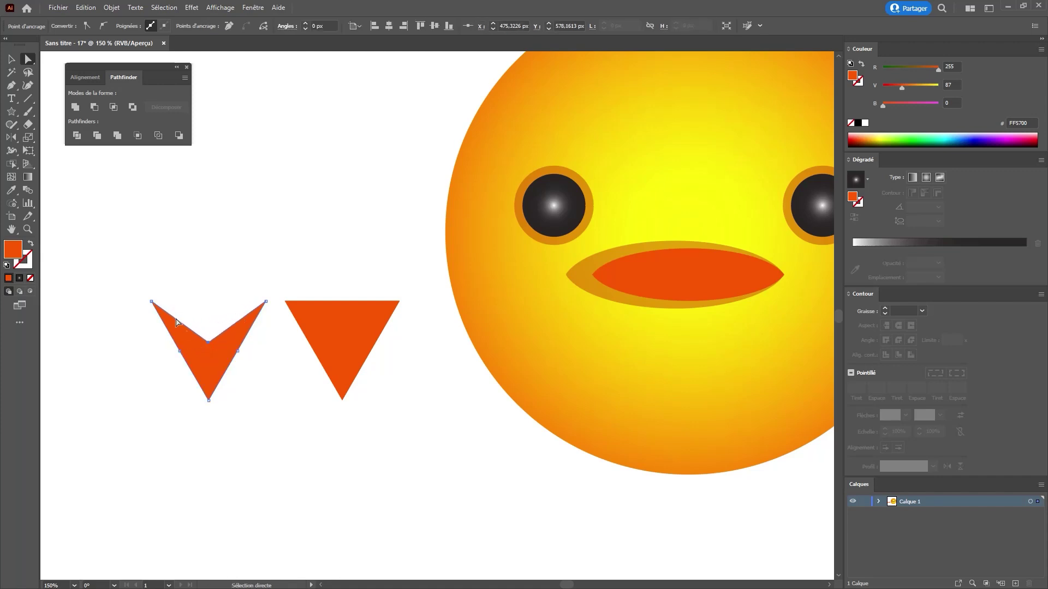
Reshape the second triangle into a narrow upward spike centred in the notch of the first, forming three points
key(v)
click(328, 327)
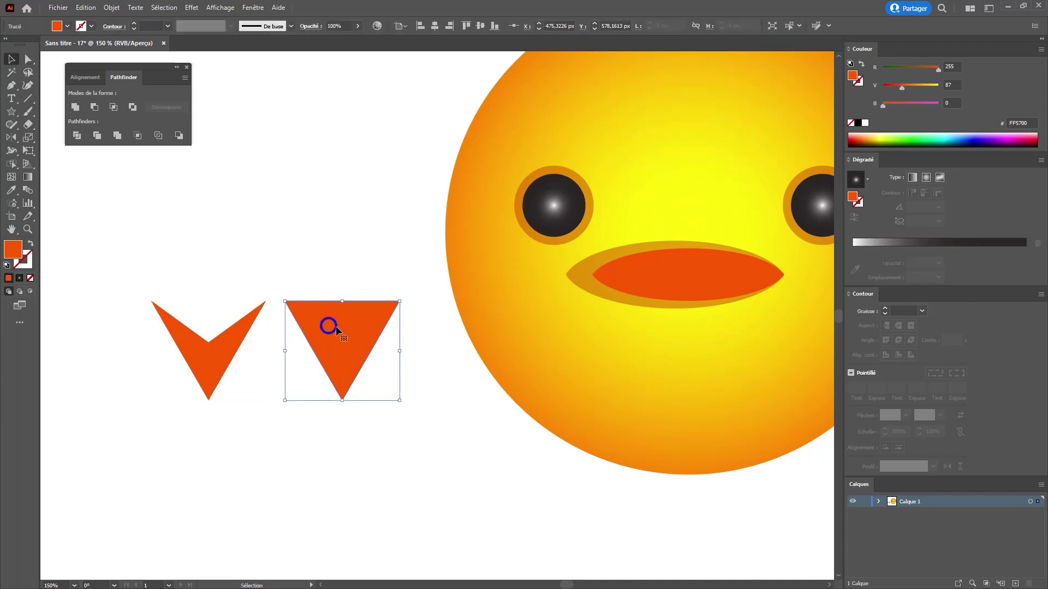
drag(405, 302, 207, 437)
drag(400, 354, 217, 341)
drag(209, 269, 209, 288)
drag(216, 372, 212, 352)
click(245, 351)
key(z)
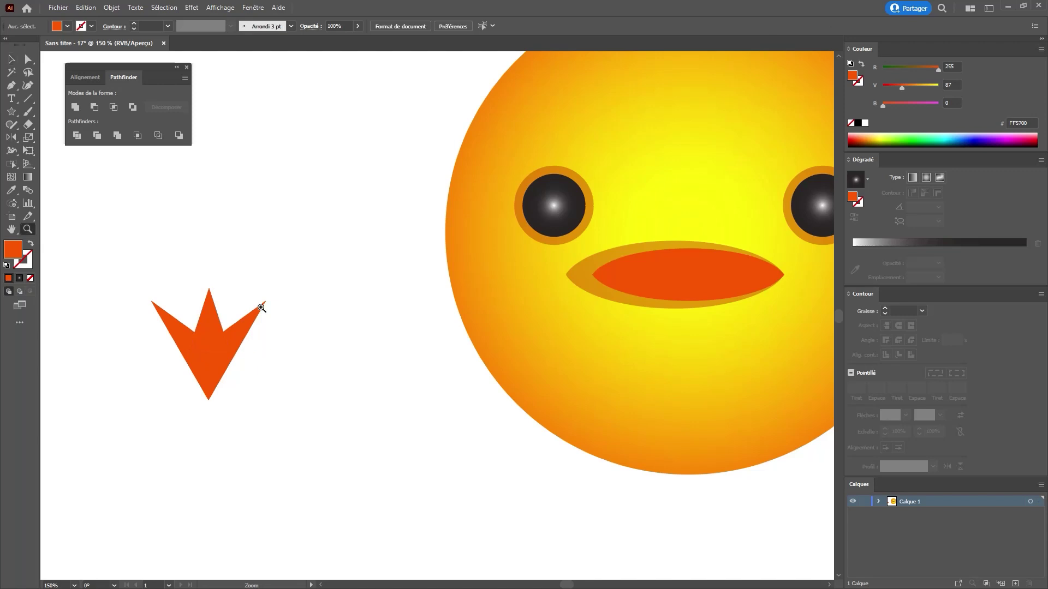
Duplicate the two triangles forming the three-pointed shape about 742 px to the left, off the artboard, as a backup
alt+click(261, 308)
click(449, 321)
drag(468, 317, 400, 343)
key(v)
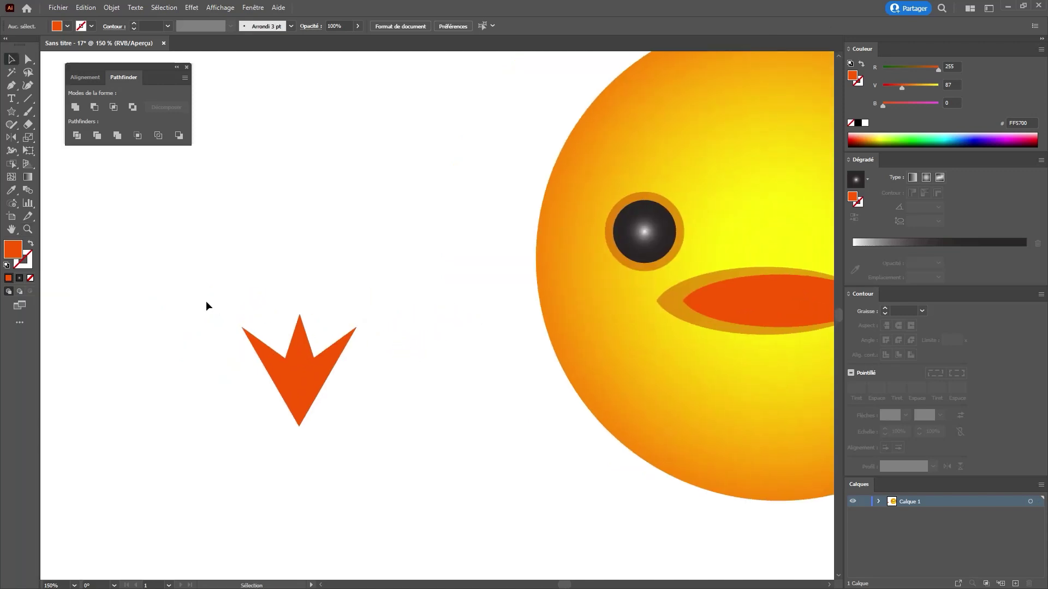
click(280, 356)
drag(294, 375, 298, 350)
drag(275, 307, 368, 445)
key(z)
alt+click(354, 340)
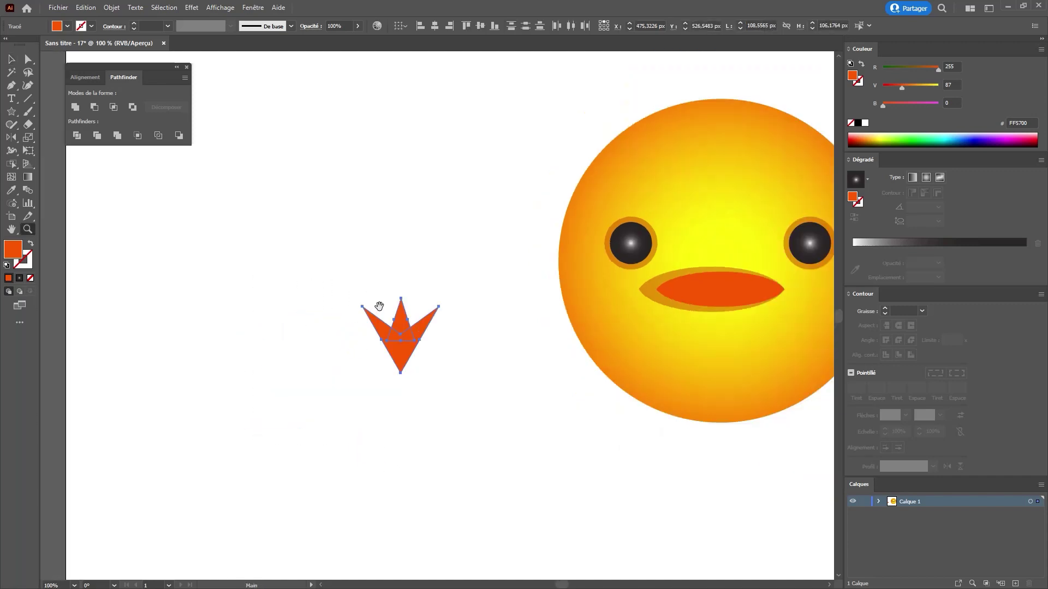
drag(382, 305, 84, 384)
key(v)
drag(148, 365, 203, 387)
scroll(442, 375, right, 8)
Unite the two original triangles on the artboard into a single three-pointed shape with Pathfinder
drag(414, 329, 533, 444)
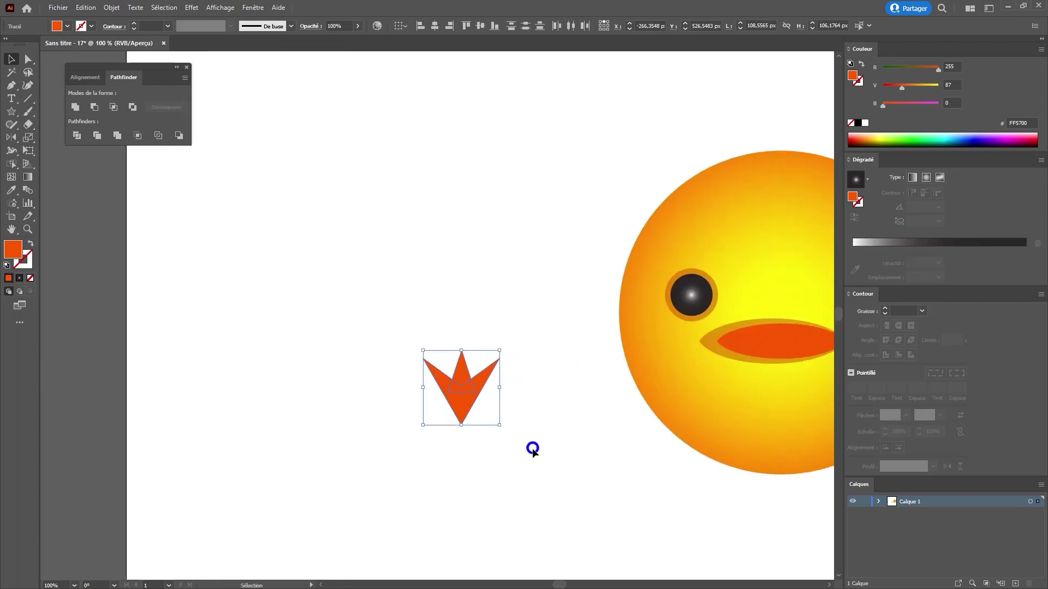
key(z)
click(456, 360)
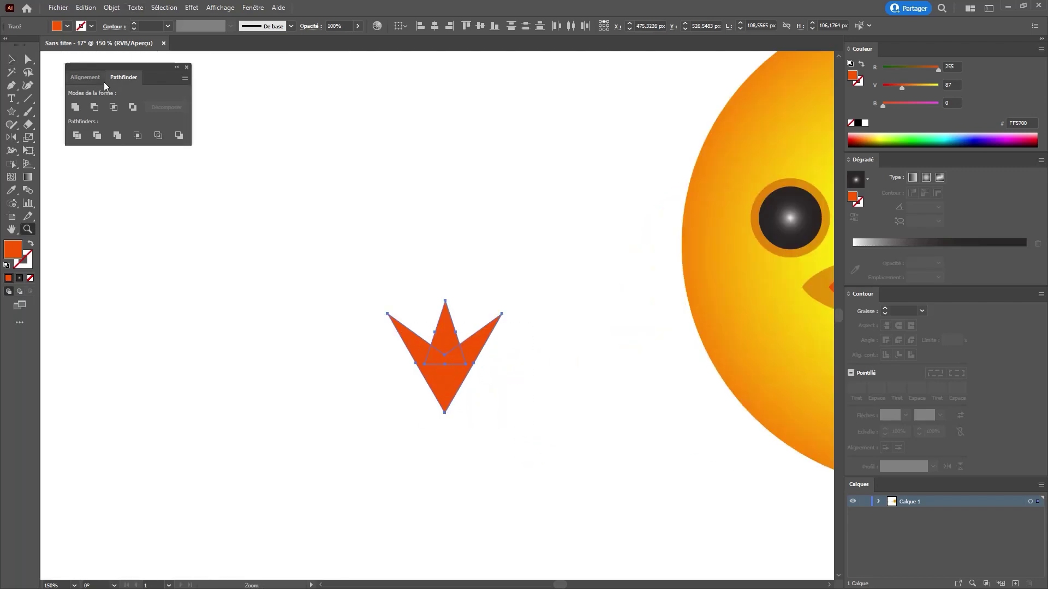
click(79, 108)
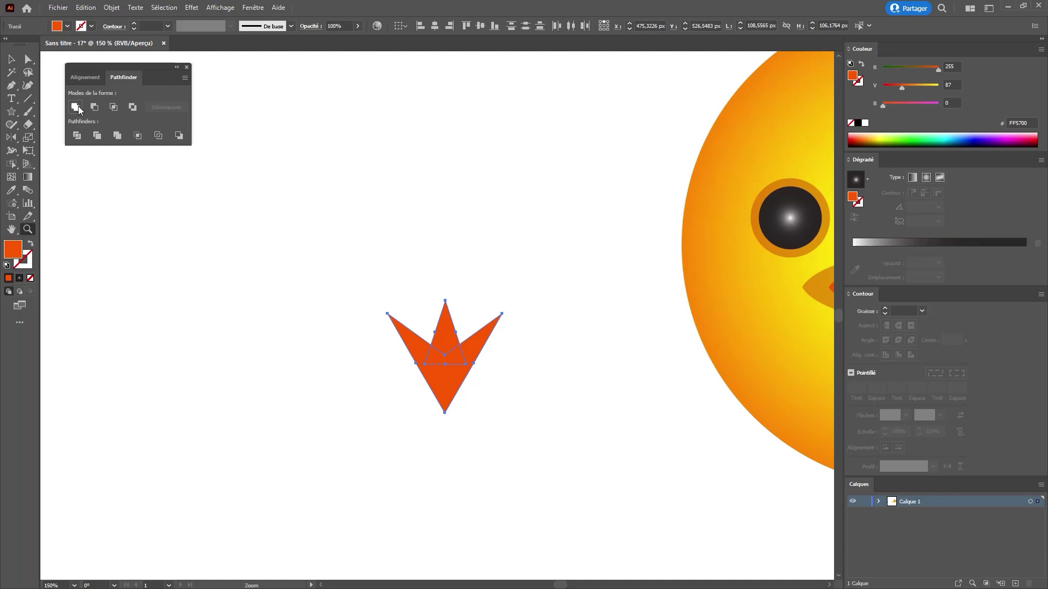
Apply the Round Corners (Arrondis) effect to the united three-pointed shape, adjusting the radius with the preview on
click(192, 8)
click(237, 131)
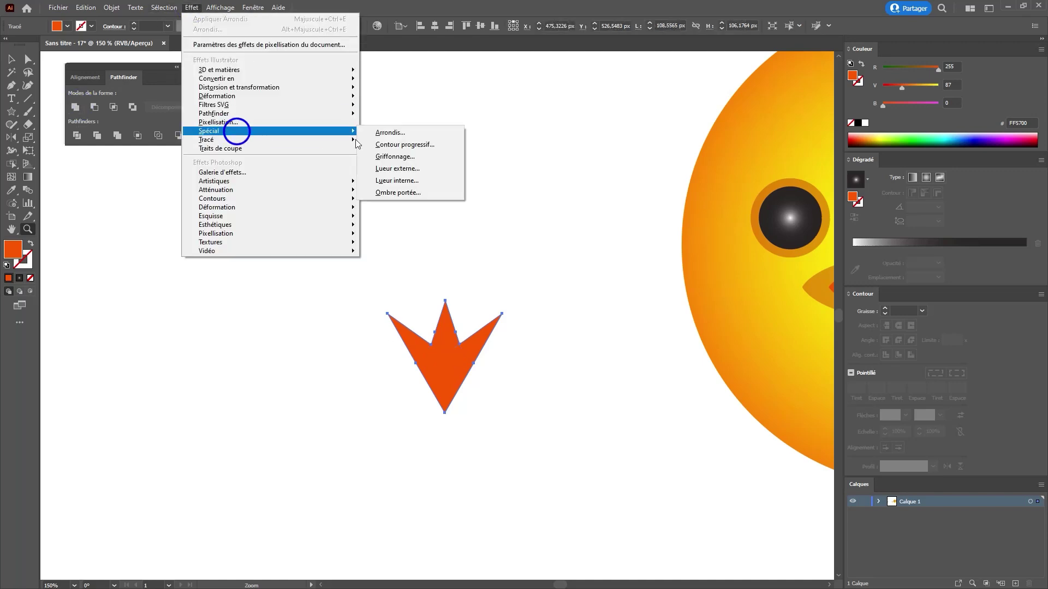
click(389, 133)
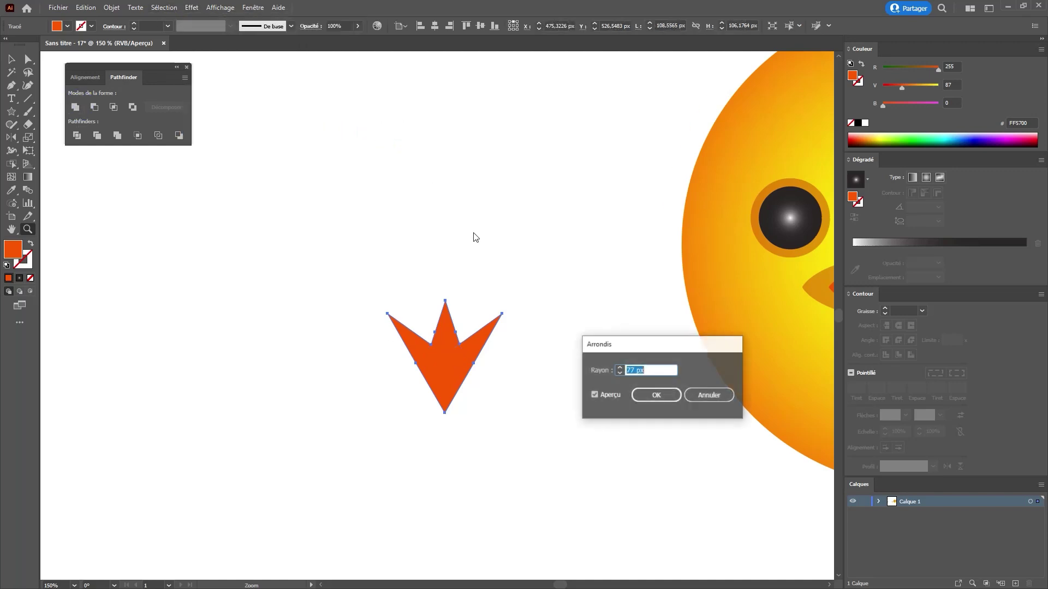
click(596, 395)
click(596, 395)
click(620, 368)
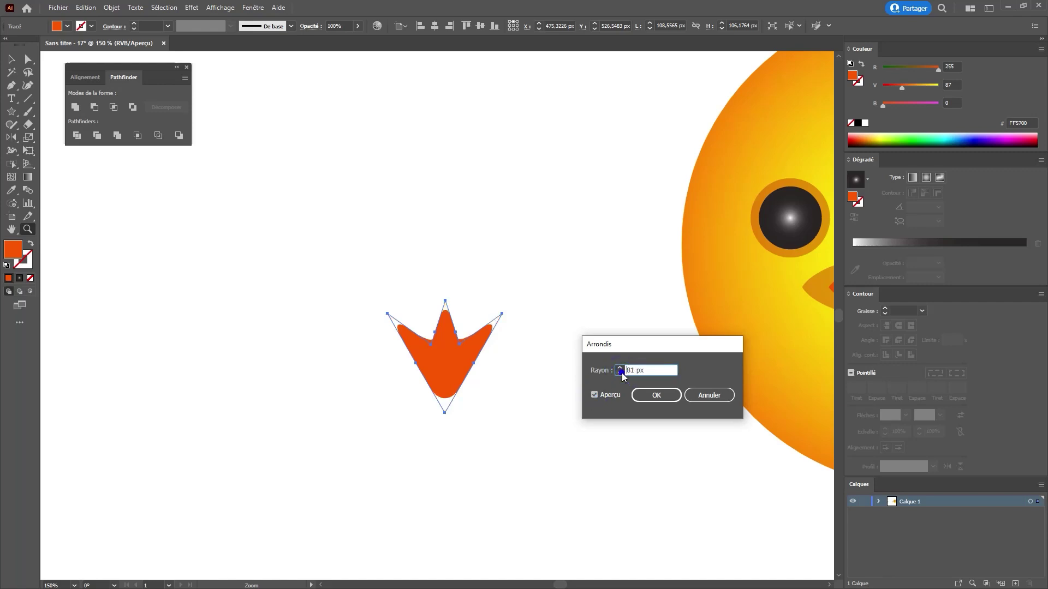
click(621, 369)
click(621, 368)
click(620, 368)
click(621, 368)
click(620, 368)
click(620, 368)
click(654, 395)
Move the rounded shape about 60 px right and 15 px down, and show its Appearance (Aspect) settings
click(547, 382)
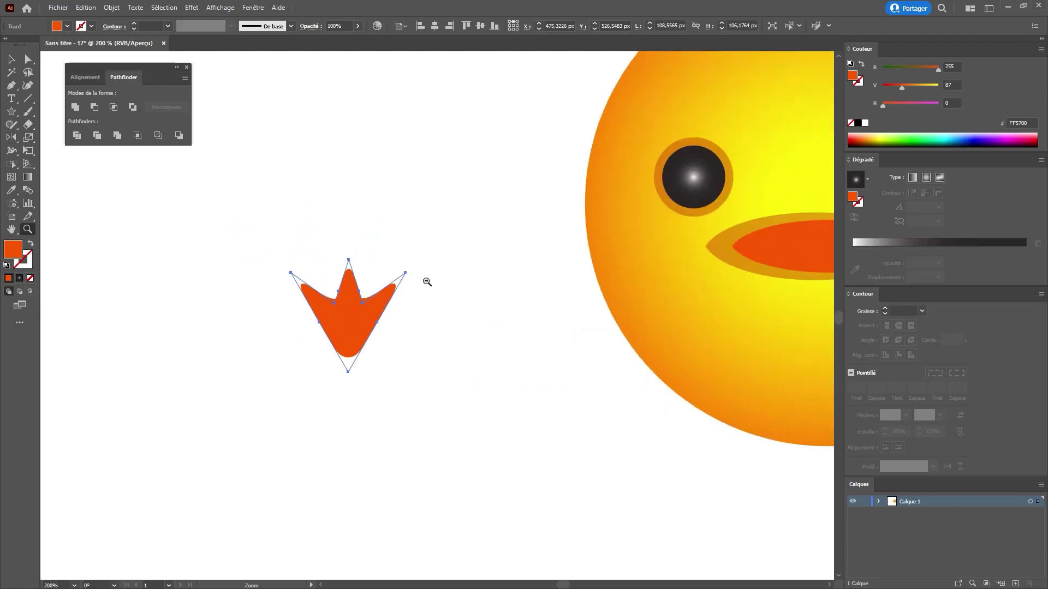
alt+click(423, 355)
click(457, 386)
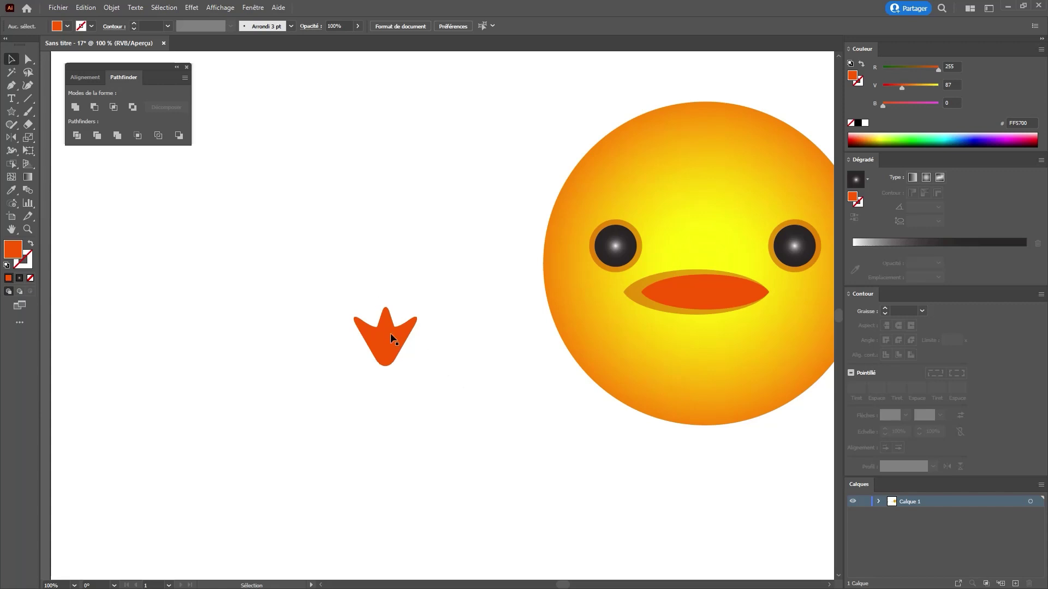
drag(392, 338, 434, 350)
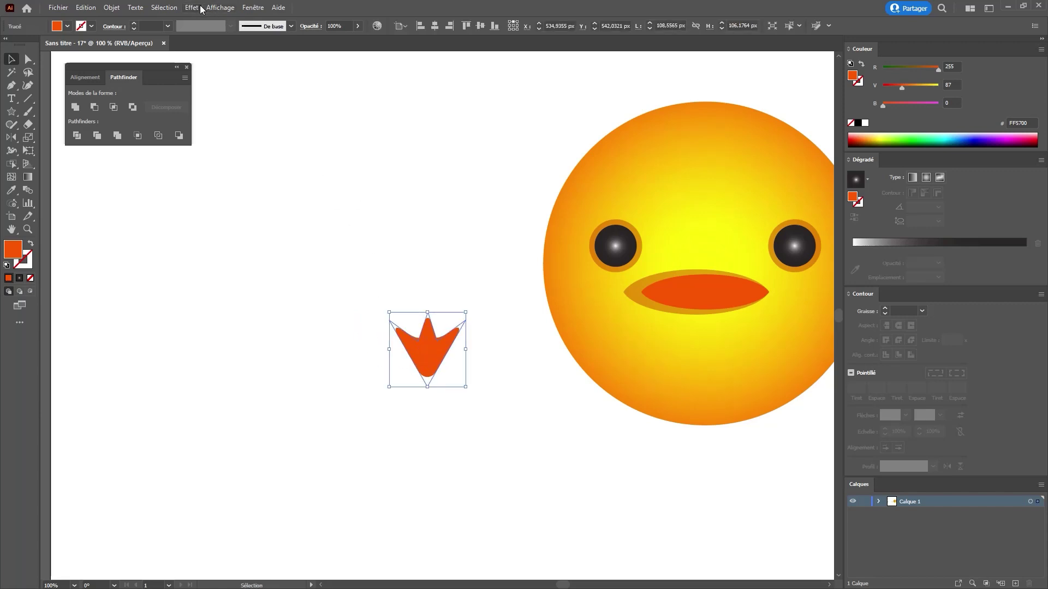
click(246, 8)
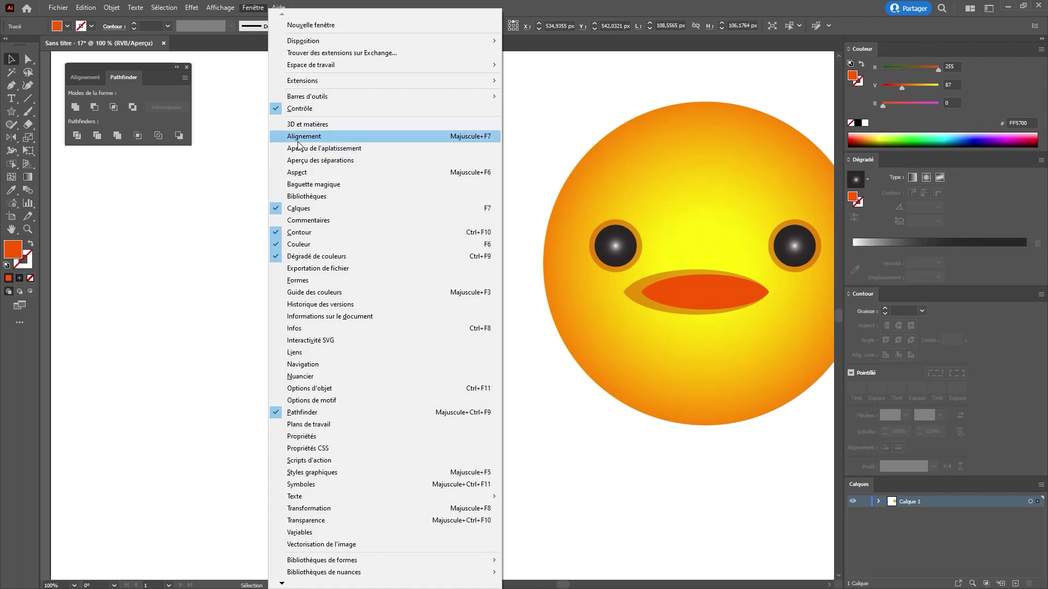
click(307, 172)
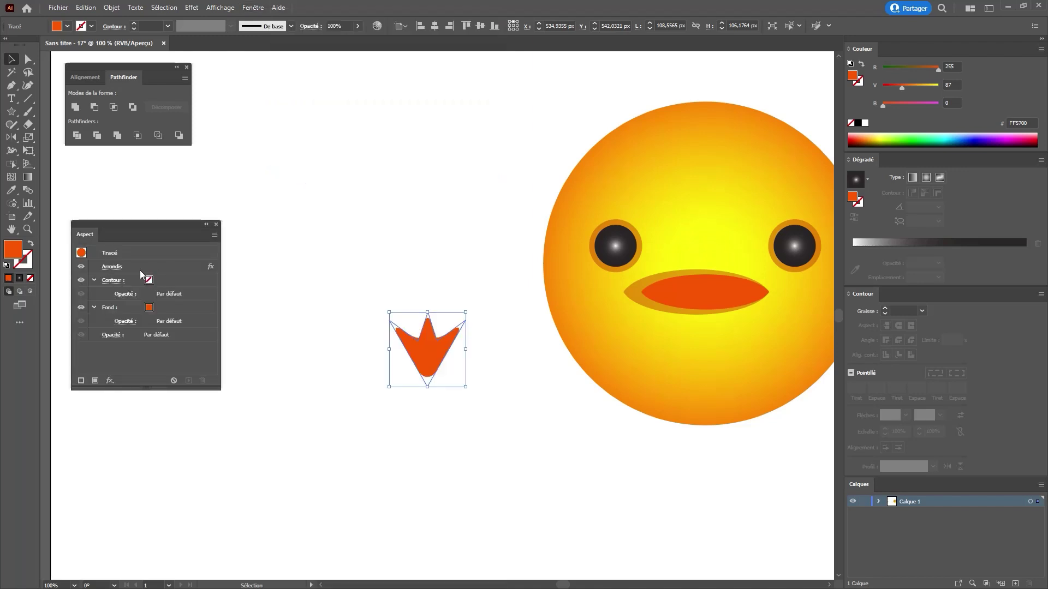
Duplicate the rounded shape horizontally beside the backup off the artboard, and shift both backup shapes farther left
key(z)
alt+click(291, 351)
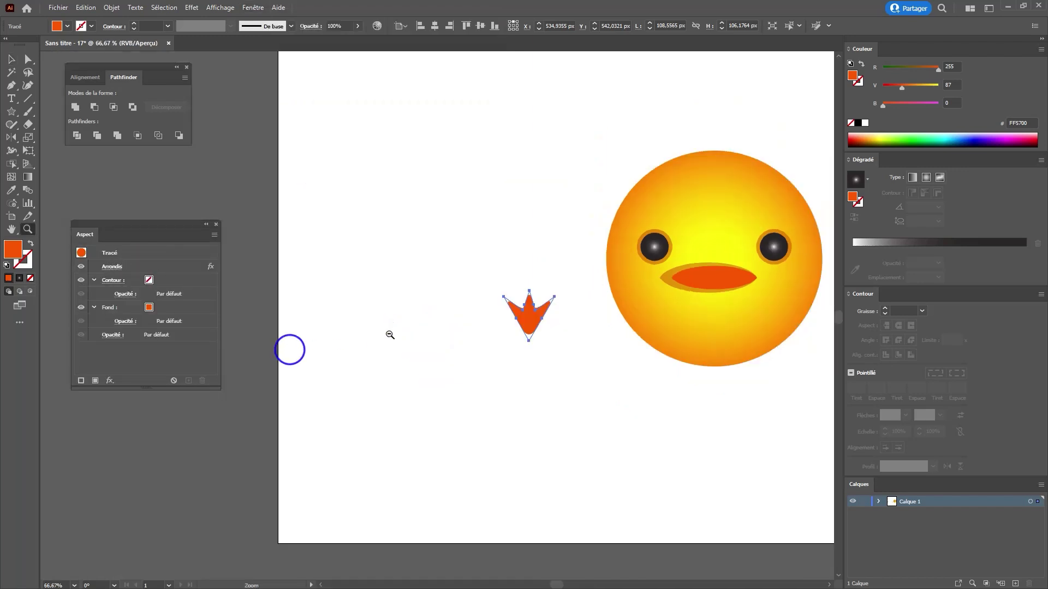
drag(406, 314, 570, 327)
key(v)
drag(690, 330, 363, 330)
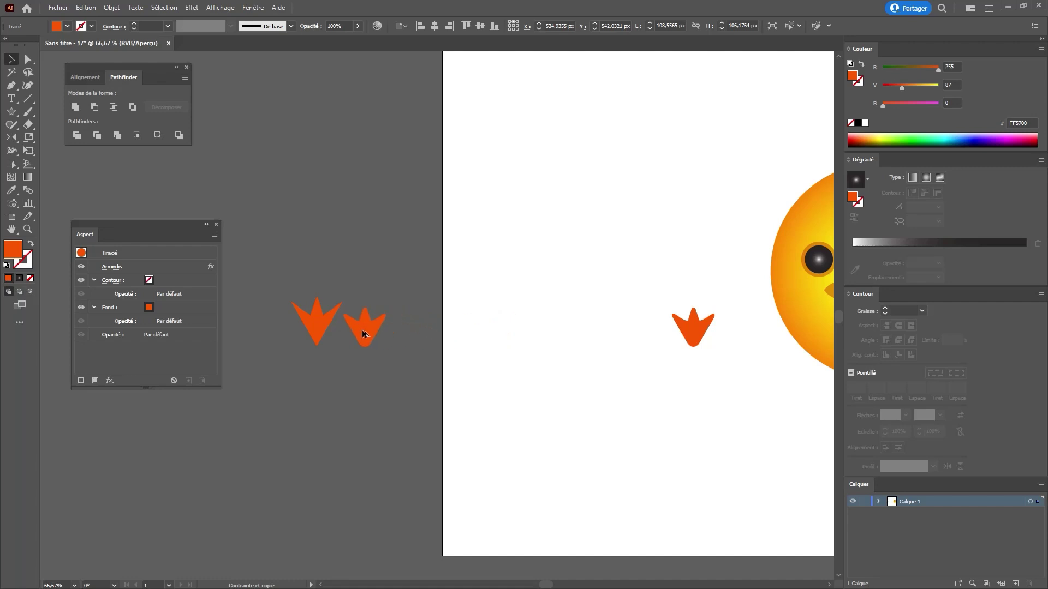
drag(299, 263, 278, 332)
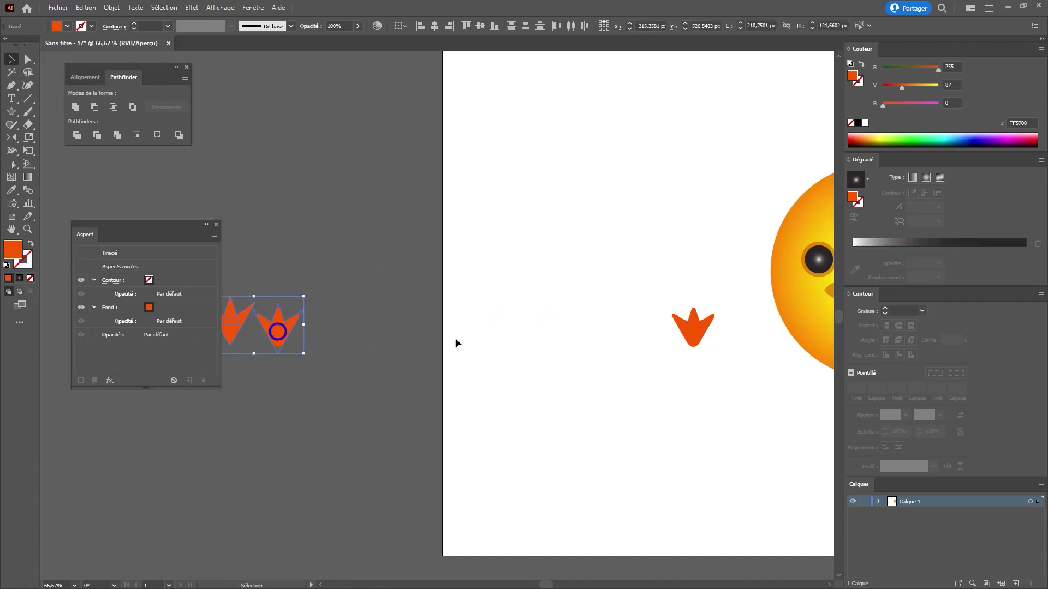
Expand the appearance of the rounded shape on the artboard, and close the Appearance (Aspect) panel
drag(545, 325, 261, 318)
scroll(394, 330, up, 2)
click(440, 364)
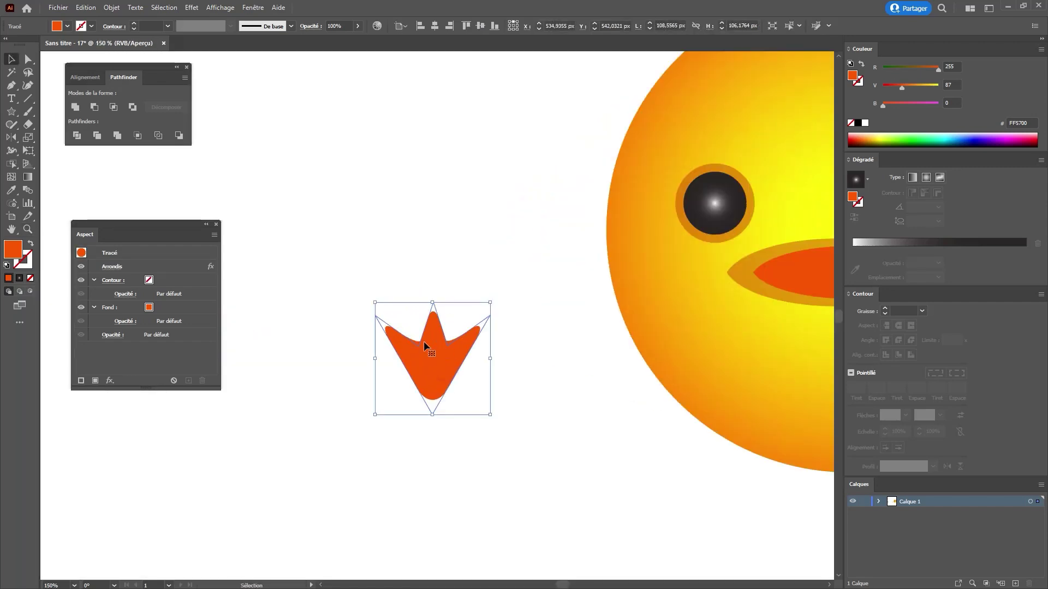
click(112, 7)
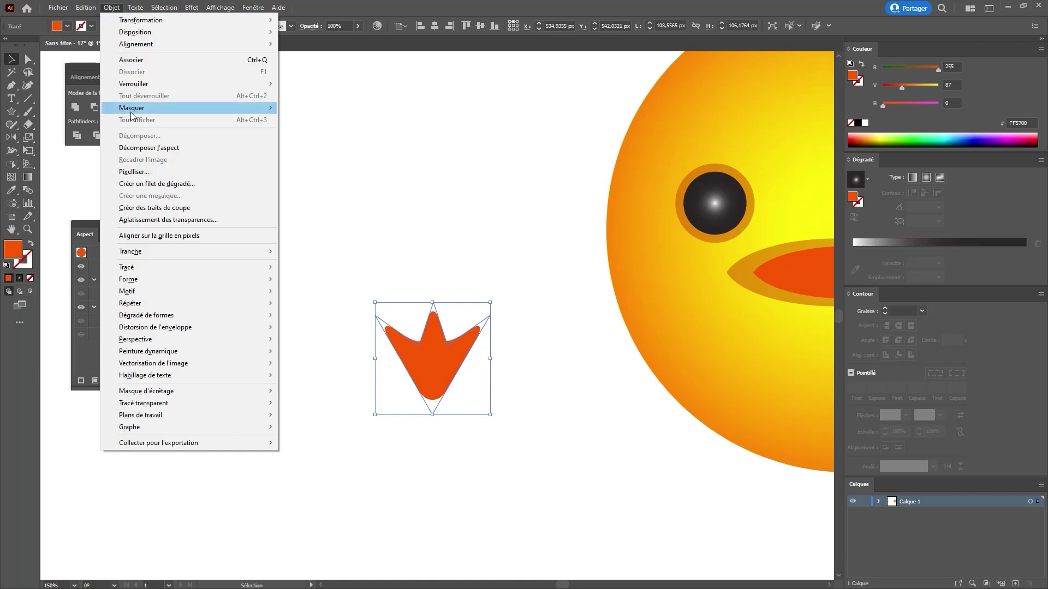
click(142, 143)
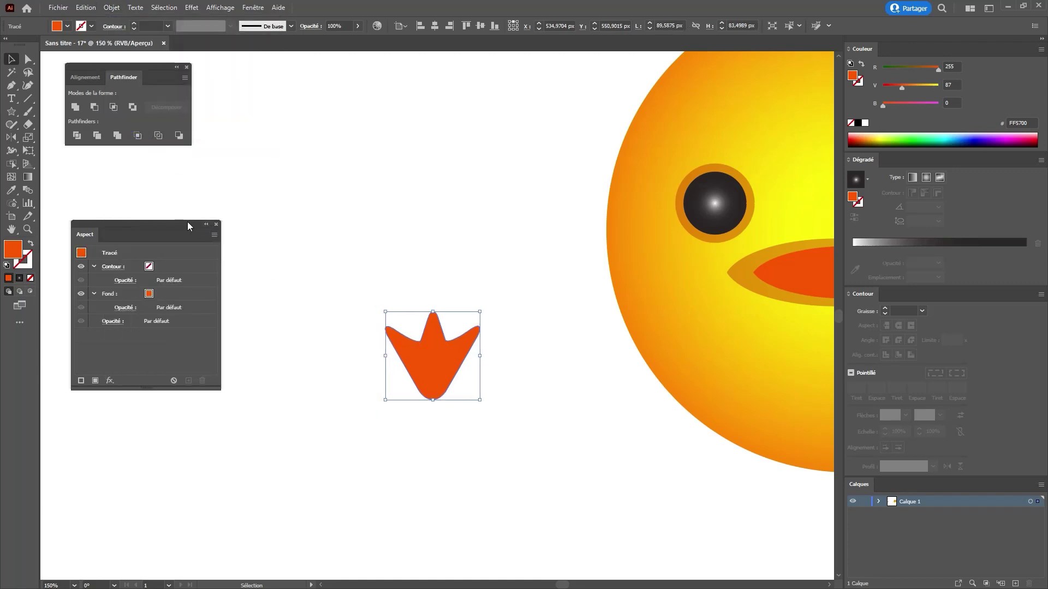
drag(187, 222, 194, 308)
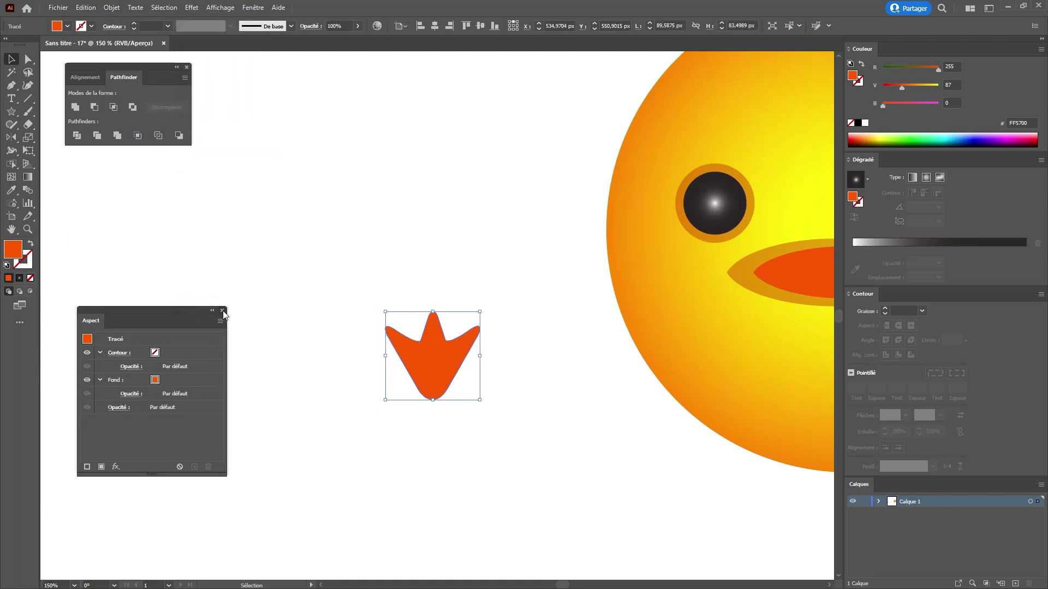
click(222, 311)
Move the rounded foot shape onto the lower left of the face and rotate it about 27° counterclockwise
click(460, 288)
drag(461, 288, 190, 280)
drag(175, 358, 500, 376)
drag(543, 340, 518, 307)
Fill the foot with the mouth's sampled orange-red and duplicate it straight across to the face's lower right
drag(496, 375, 568, 364)
key(i)
click(423, 250)
key(v)
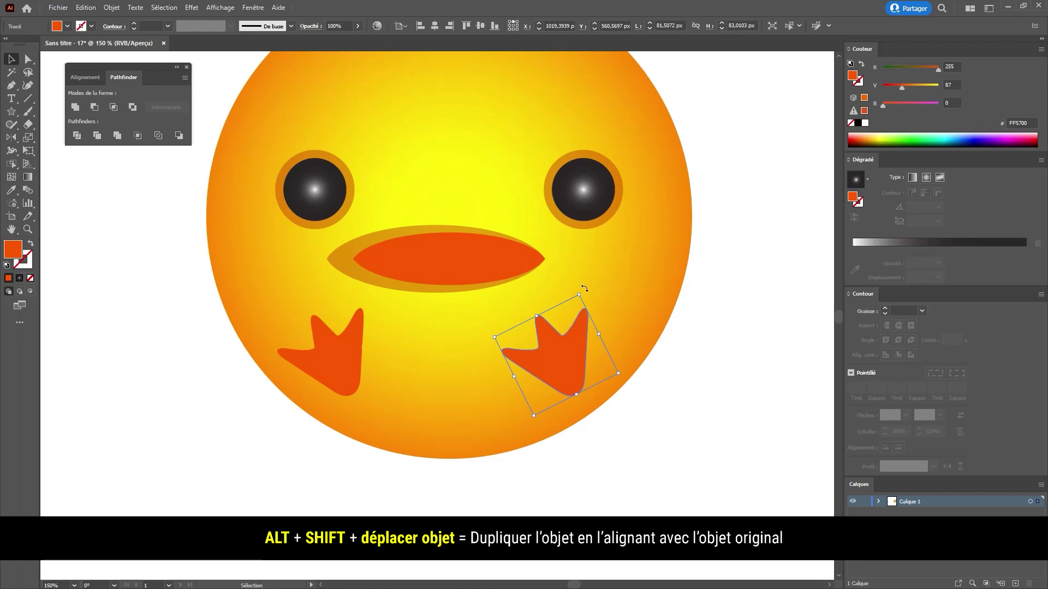
Reflect the right foot across the vertical axis and move it about 36 px to the right
right_click(573, 344)
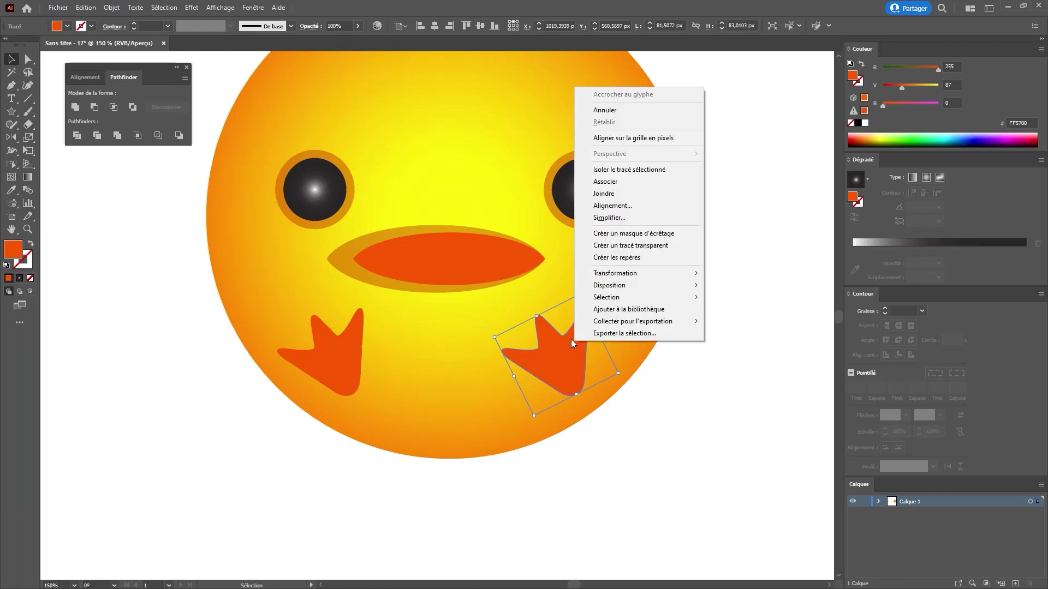
click(613, 274)
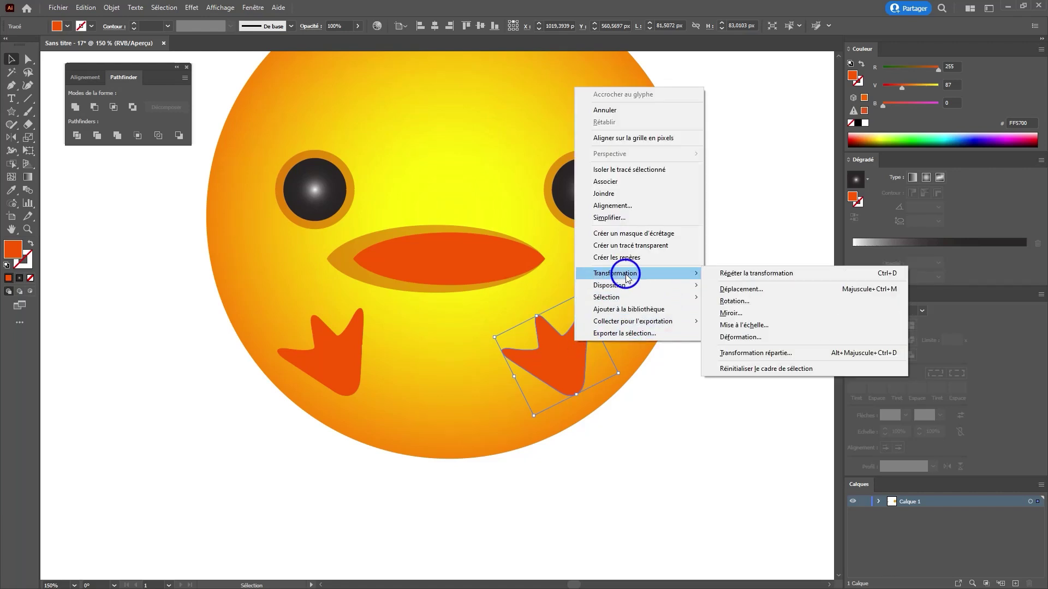
click(715, 313)
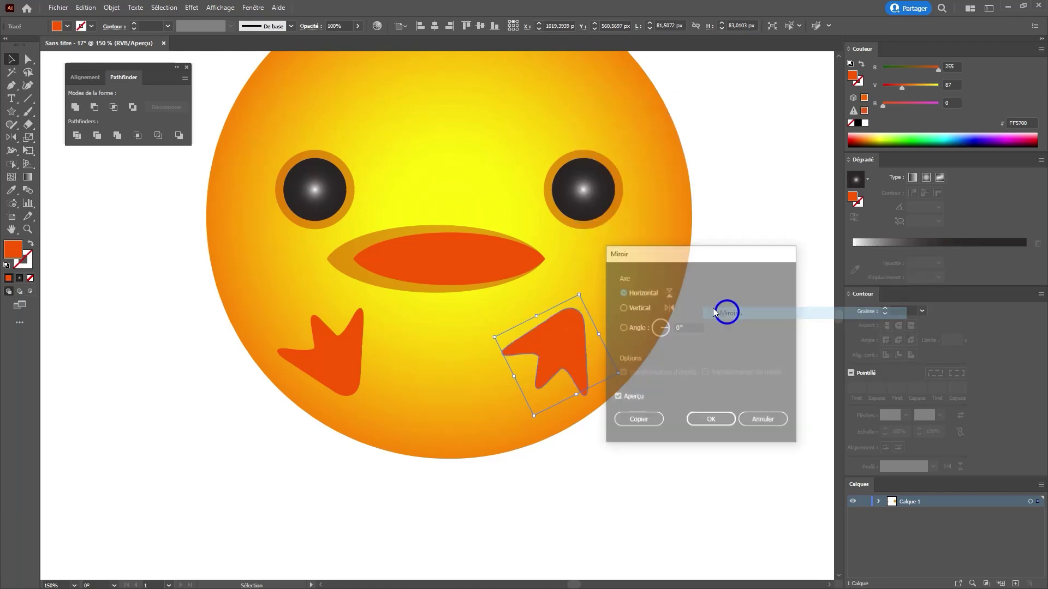
click(631, 311)
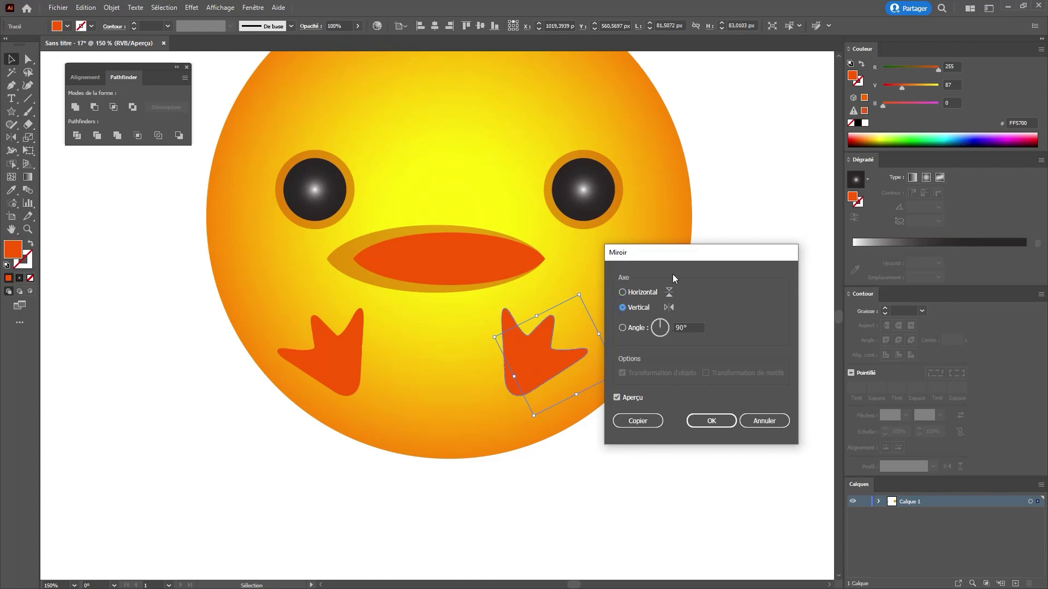
click(712, 421)
drag(528, 367, 565, 372)
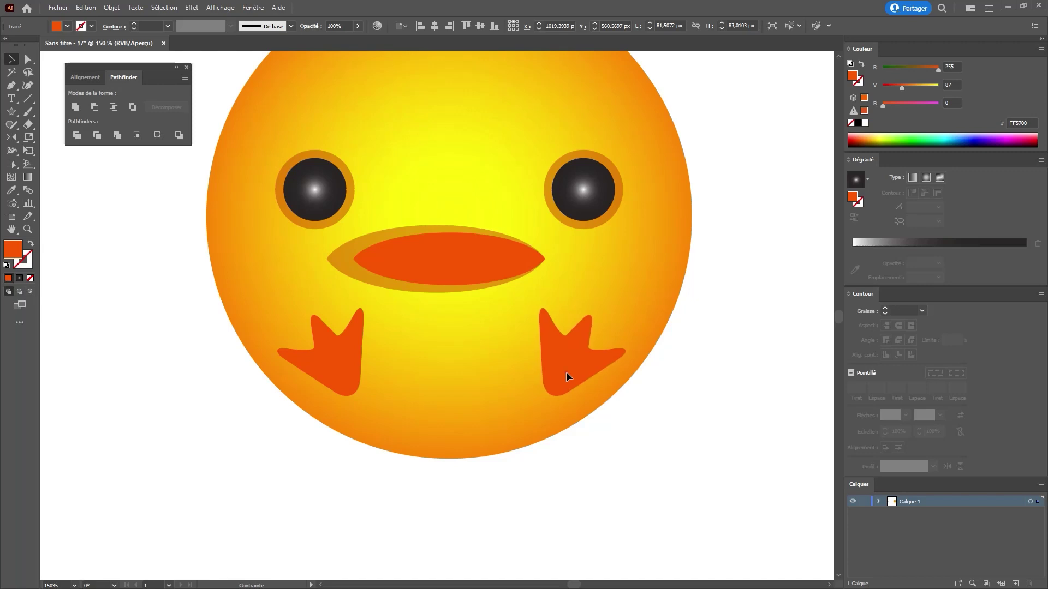
Group the two feet and centre the group horizontally on the face circle as the key object
shift+click(345, 365)
key(ctrl+g)
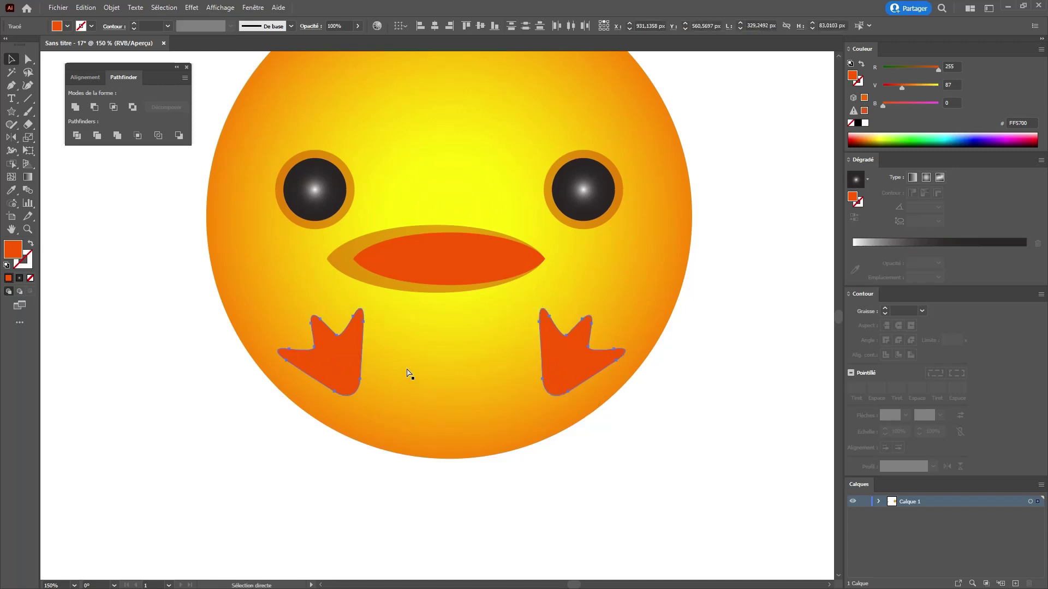
shift+click(447, 157)
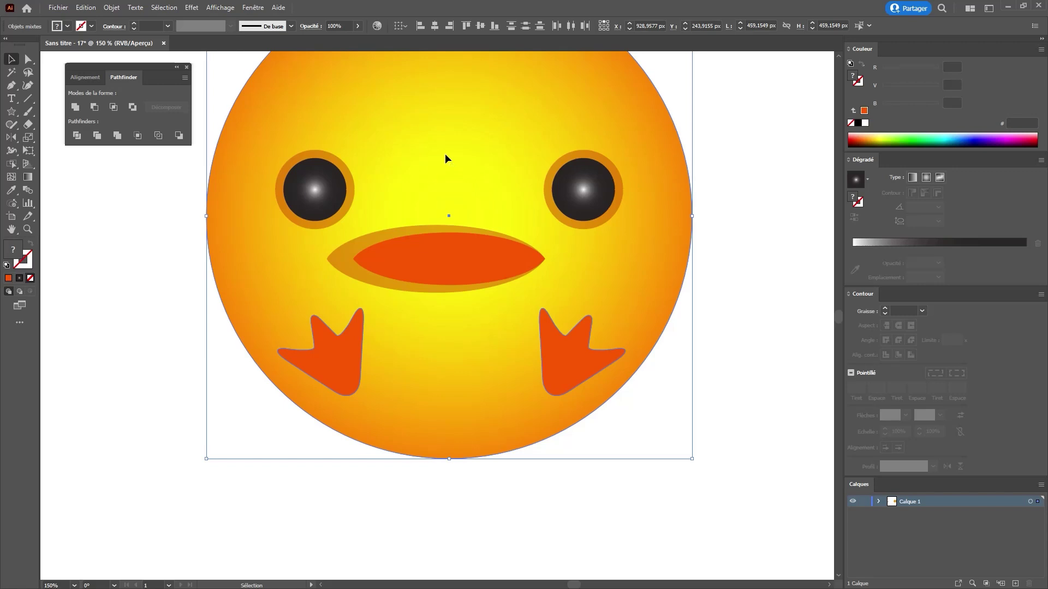
click(444, 153)
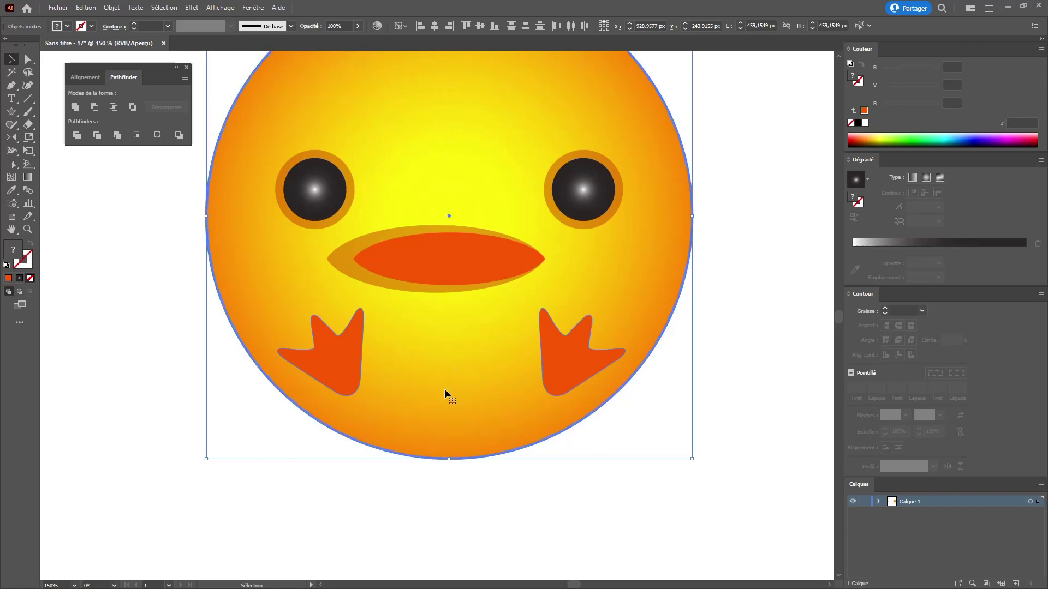
click(435, 25)
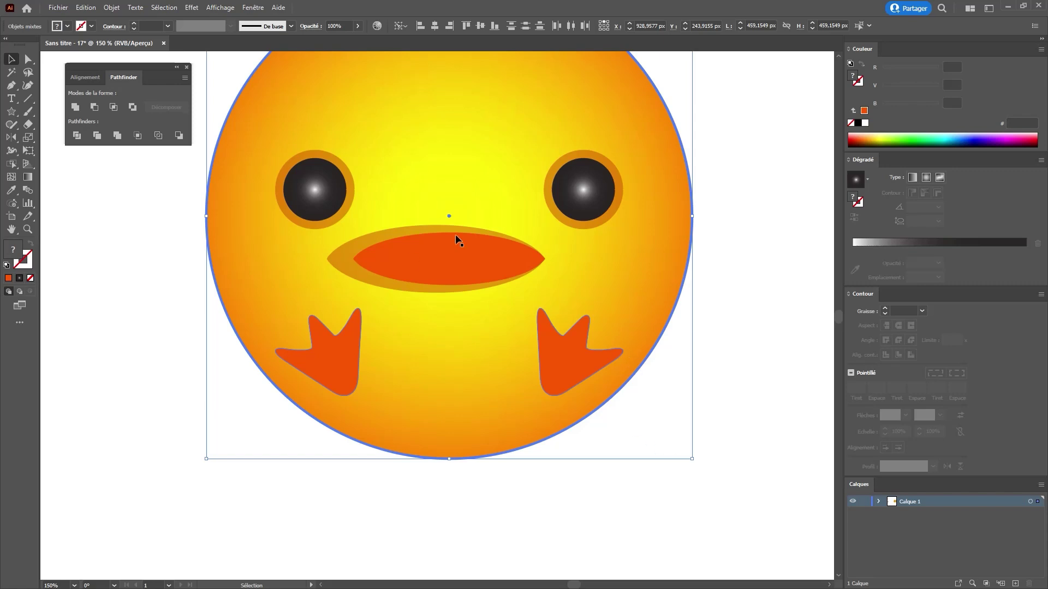
click(715, 335)
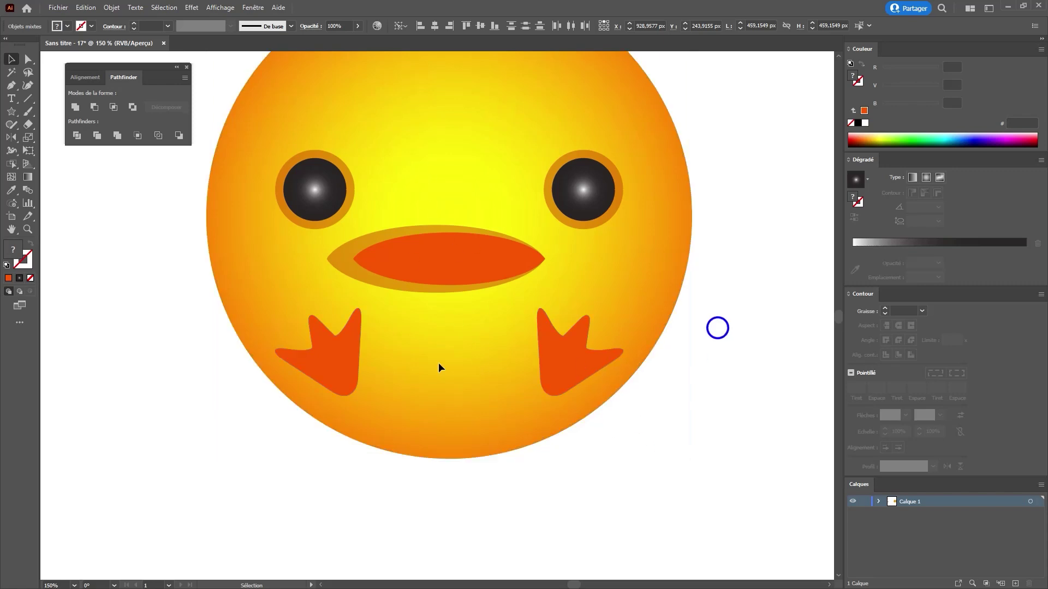
Copy the feet group and paste the copy in place behind the original
key(z)
alt+click(434, 302)
click(437, 295)
key(v)
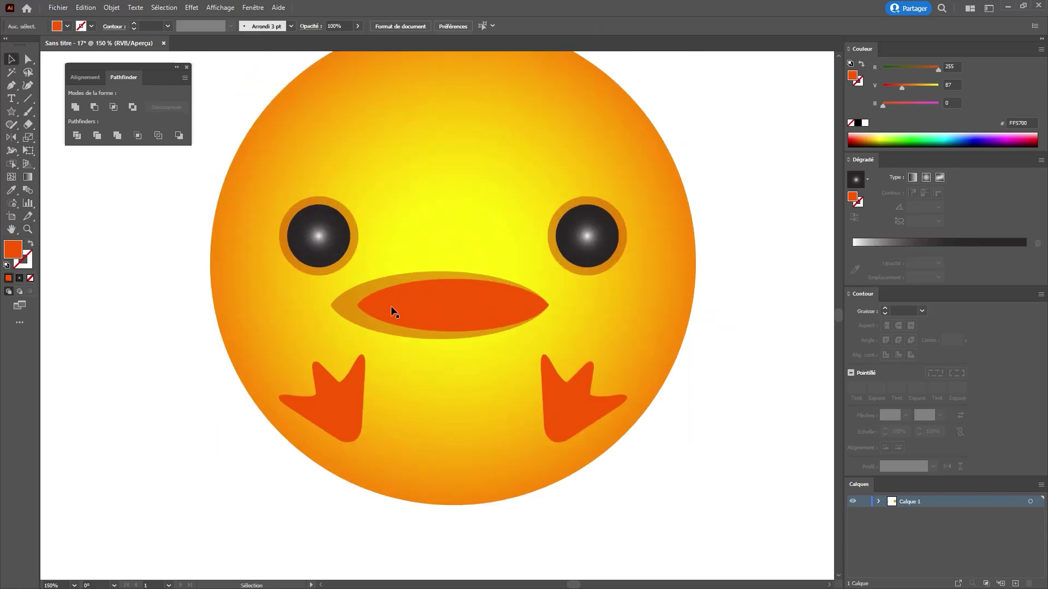
click(322, 417)
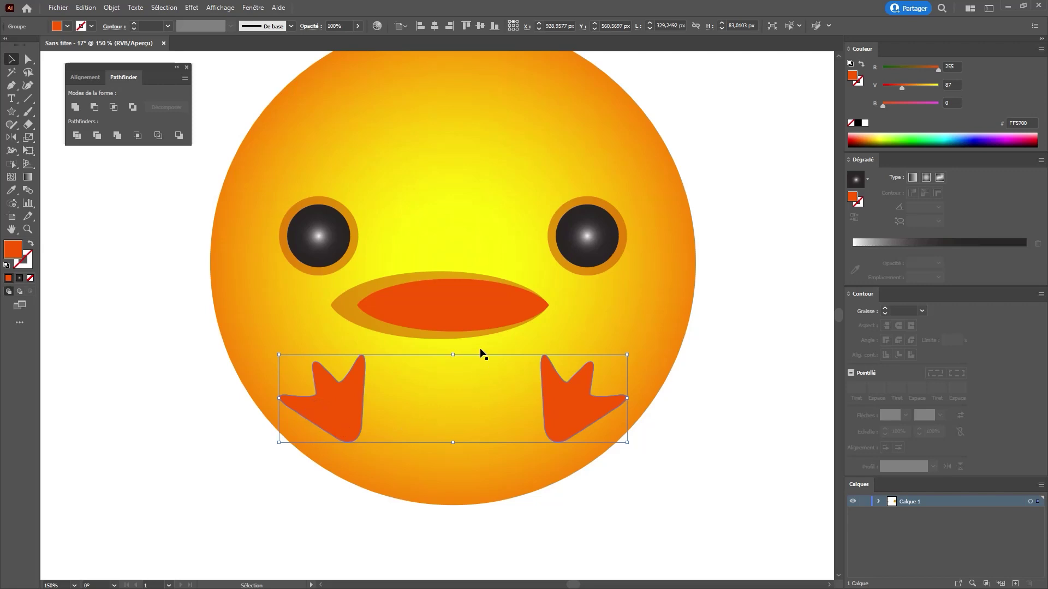
key(ctrl+c)
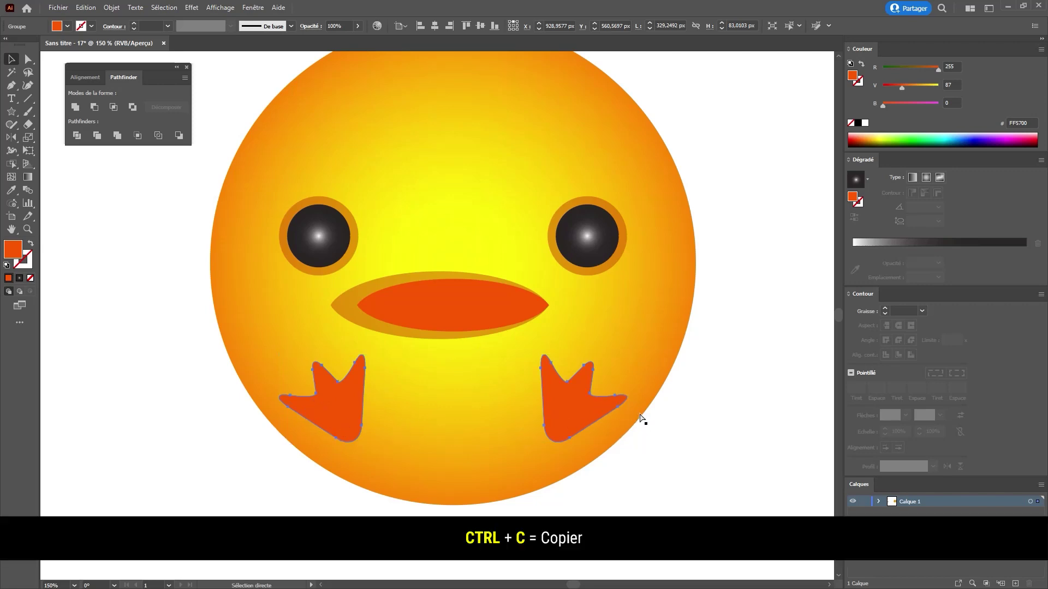
key(ctrl+b)
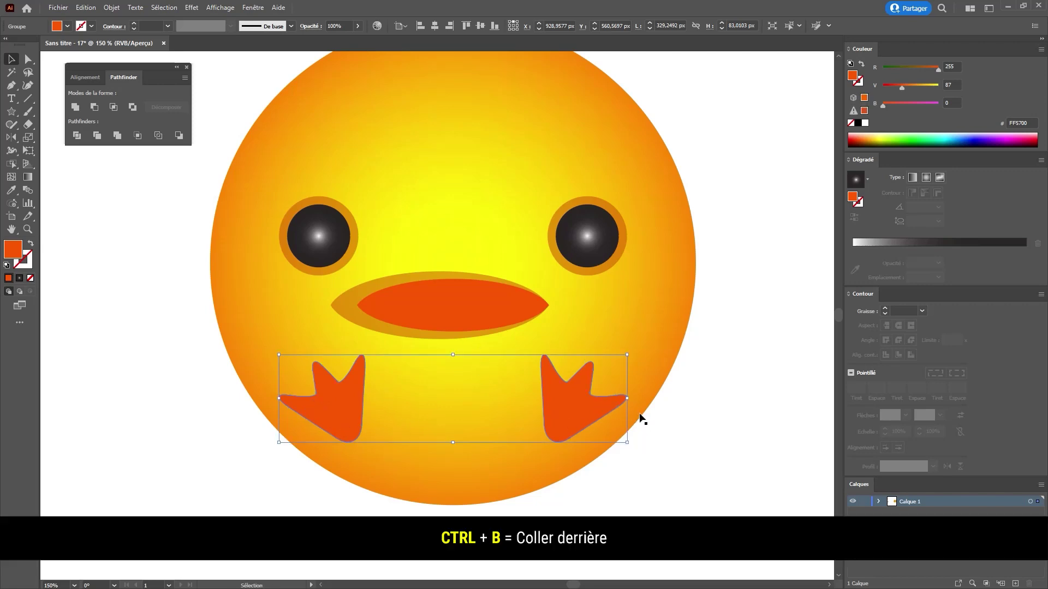
Offset the feet copy 10 px left and 10 px down, and apply the sampled 50% opacity dark orange of the eye ring
key(shift+Left)
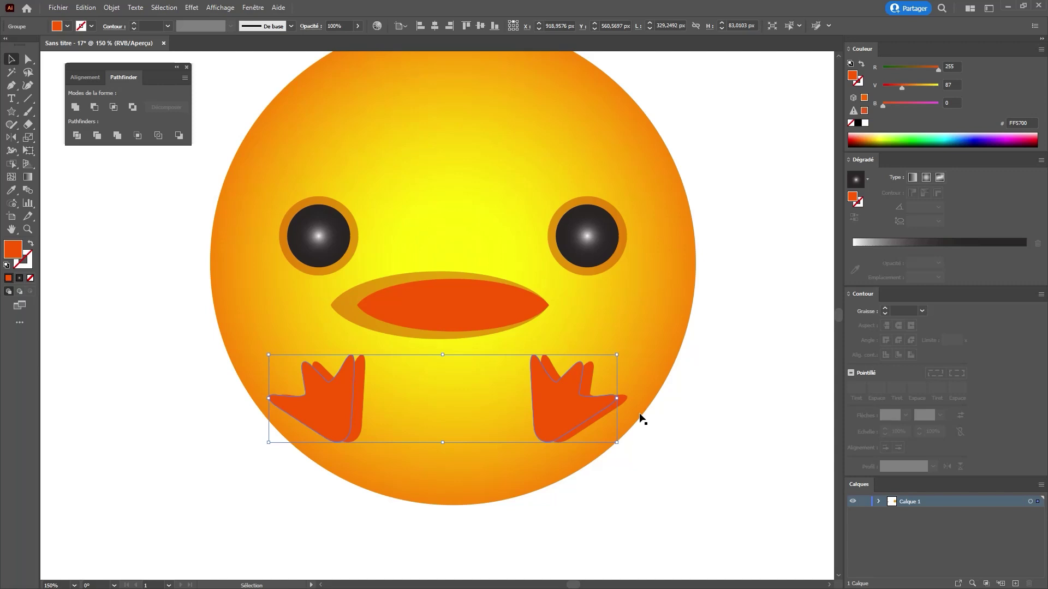
key(shift+Down)
key(i)
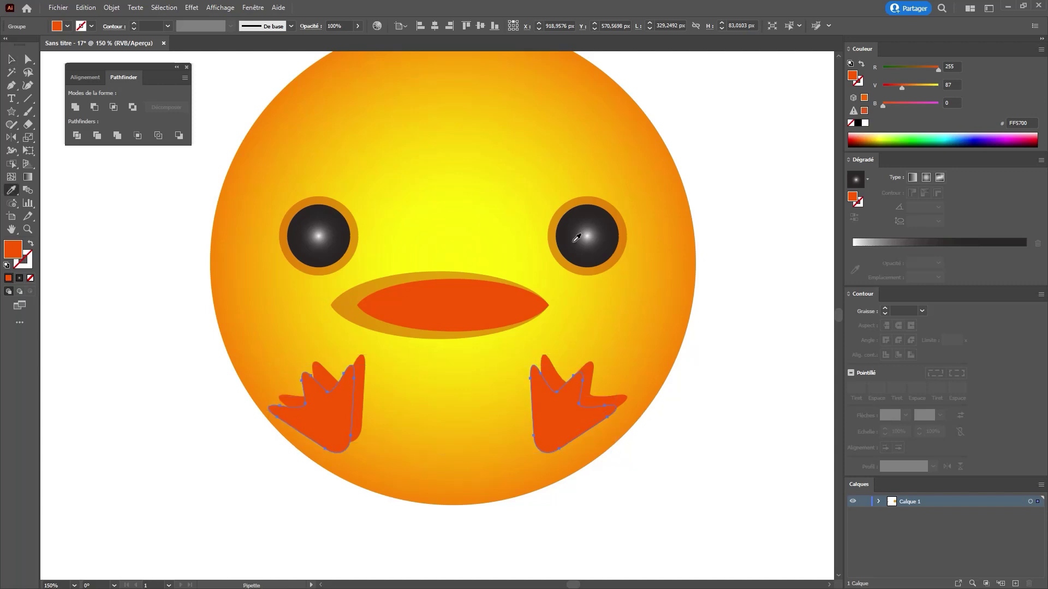
click(576, 201)
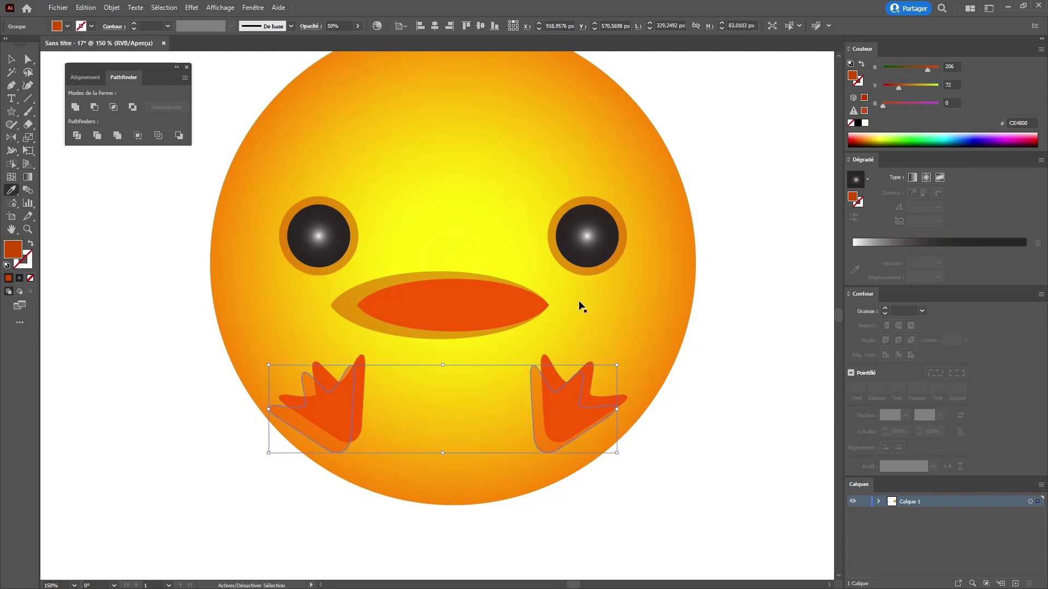
key(ctrl+shift+a)
Shift the feet's shadow group slightly up and right so it sits closer behind the feet
key(z)
alt+click(509, 322)
click(419, 338)
key(v)
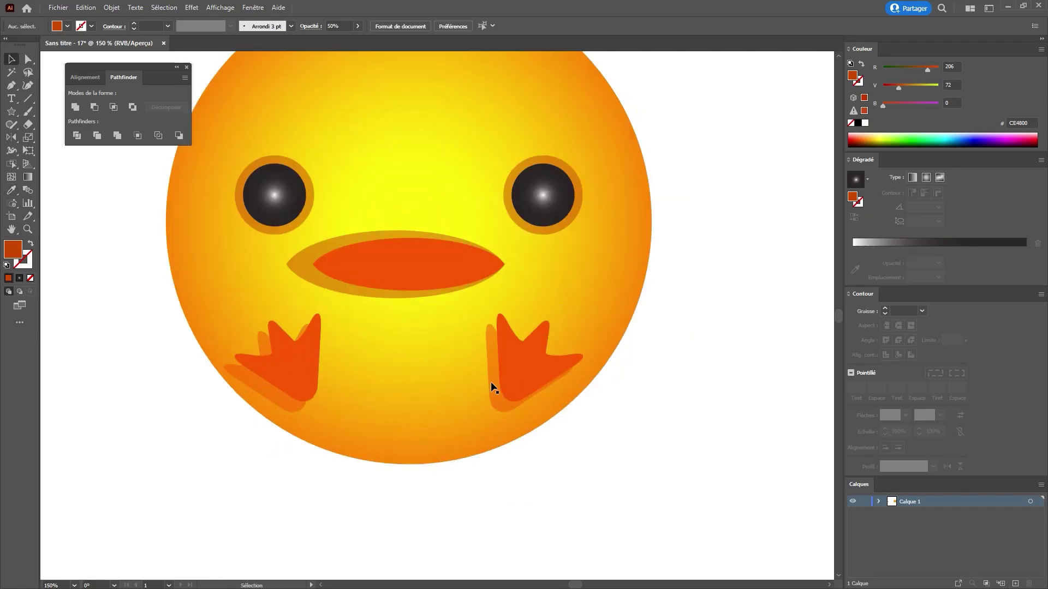
drag(491, 372, 493, 369)
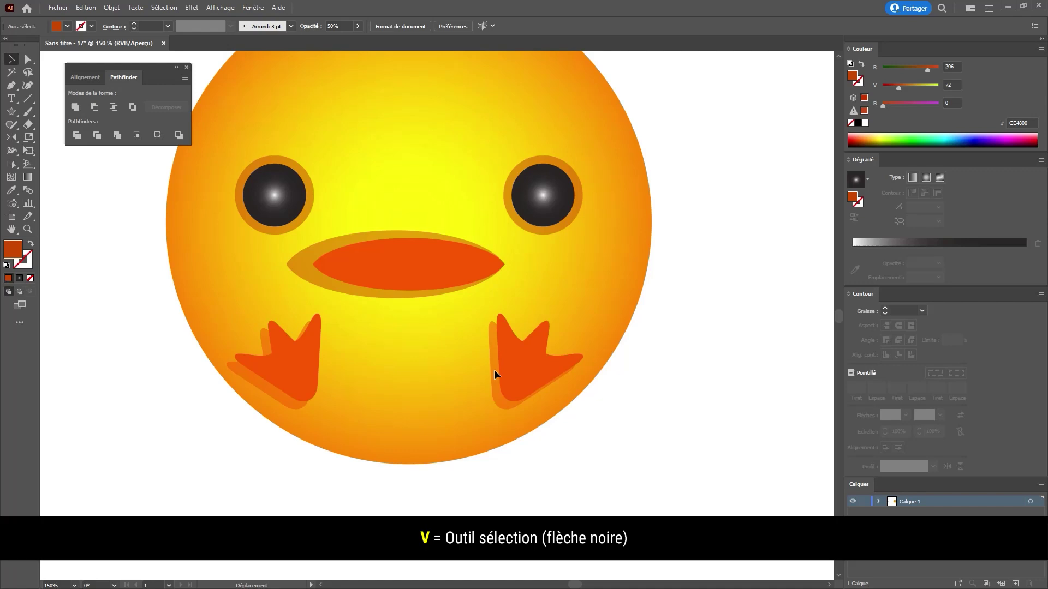
Duplicate the orange-red mouth shape about 7 px straight down and fill the copy with white
click(421, 265)
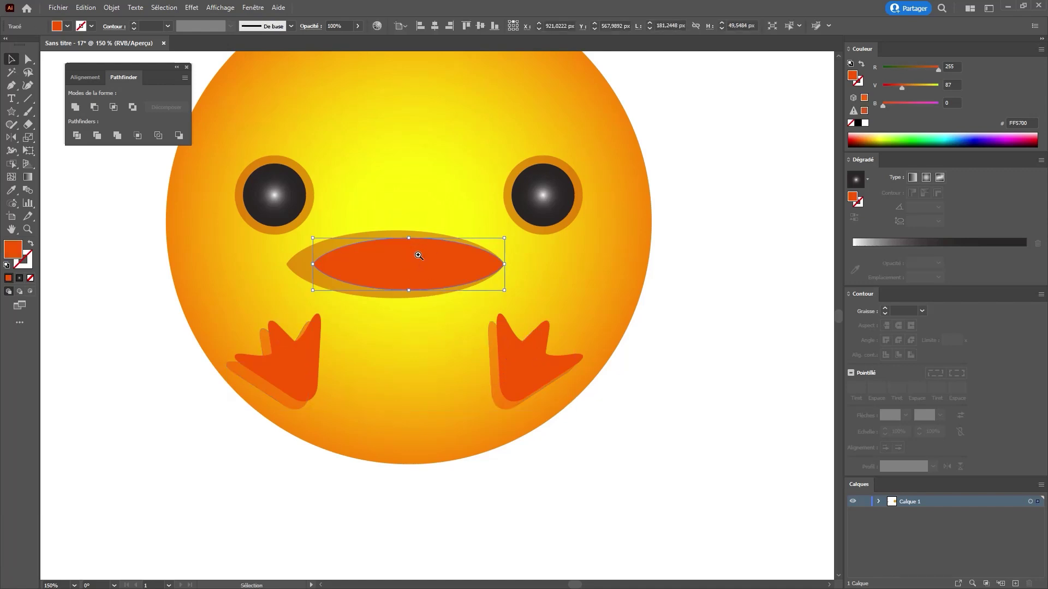
click(419, 255)
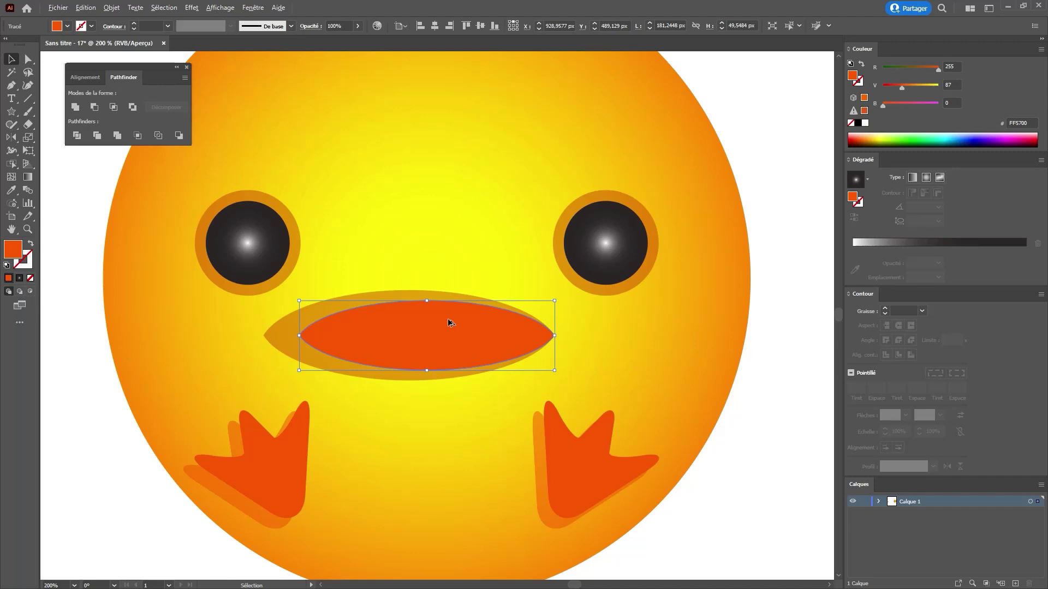
drag(449, 320, 448, 329)
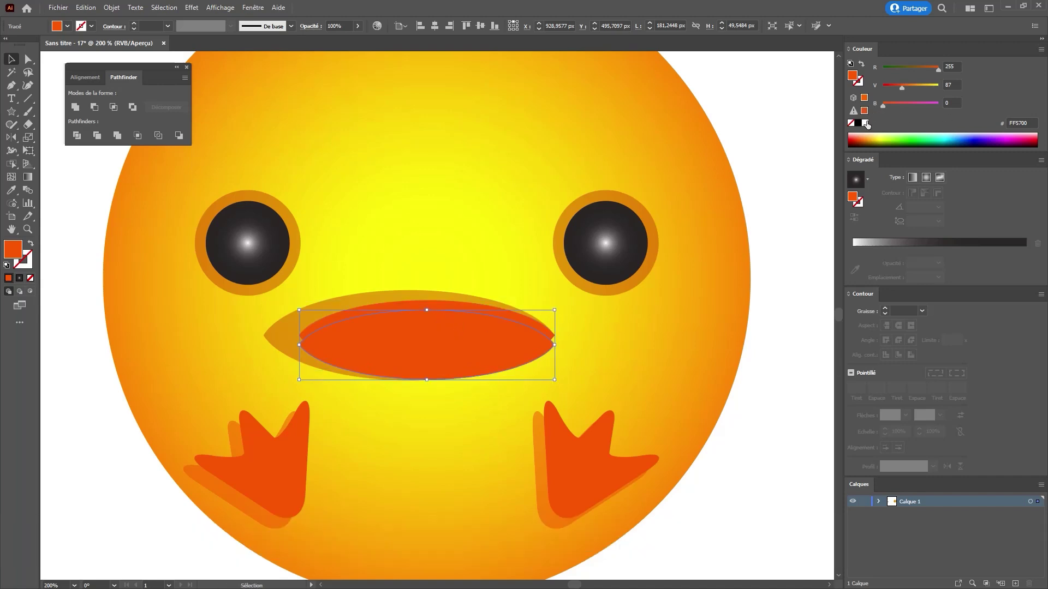
click(865, 123)
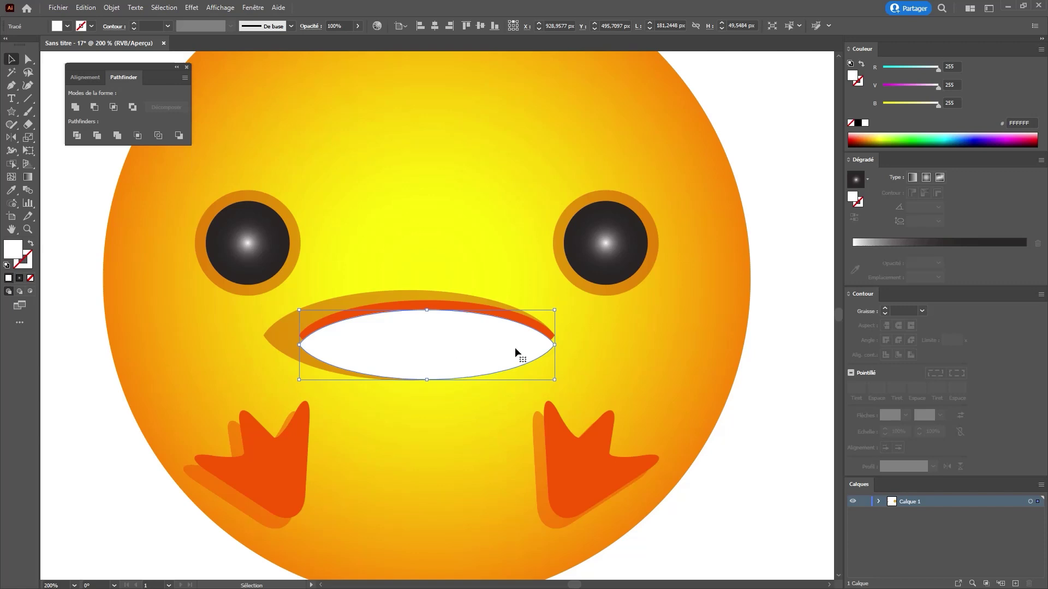
Narrow the white shape to about 152 px and place a green copy slightly below it, resized to about 164 × 47 px
drag(554, 345, 499, 350)
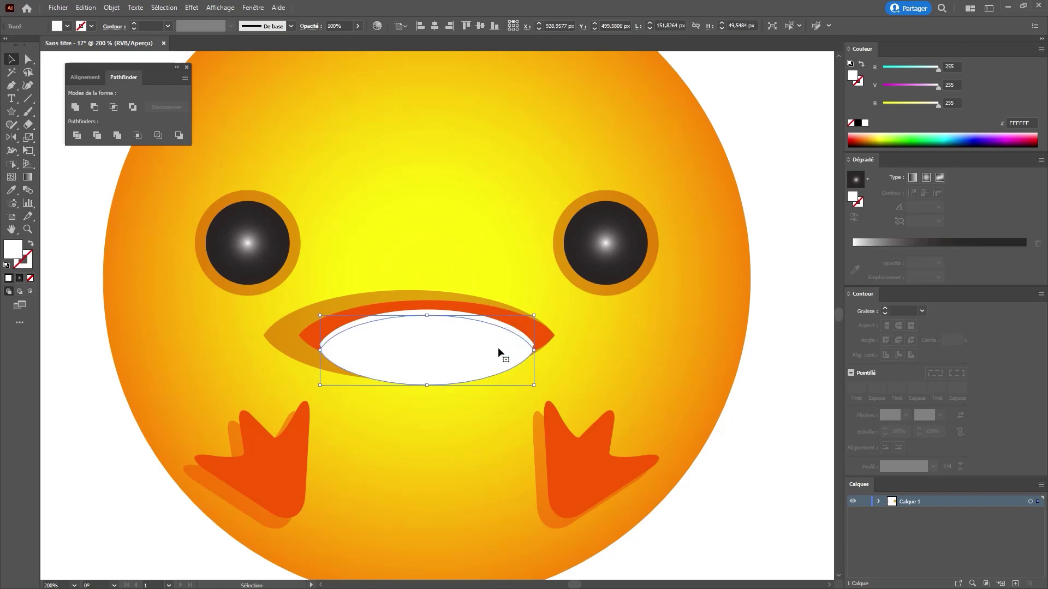
click(910, 140)
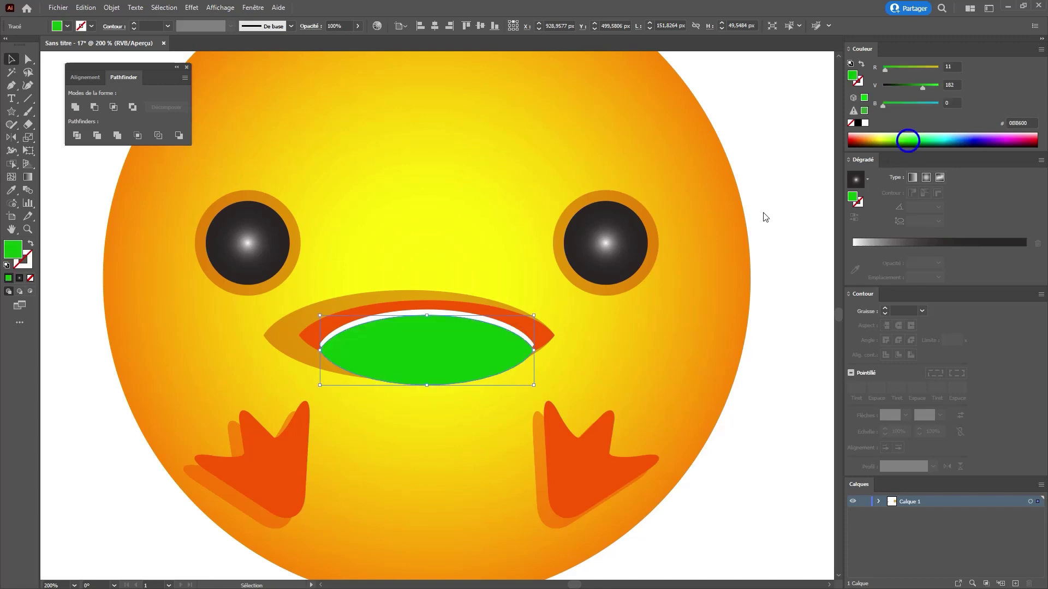
drag(533, 352, 543, 352)
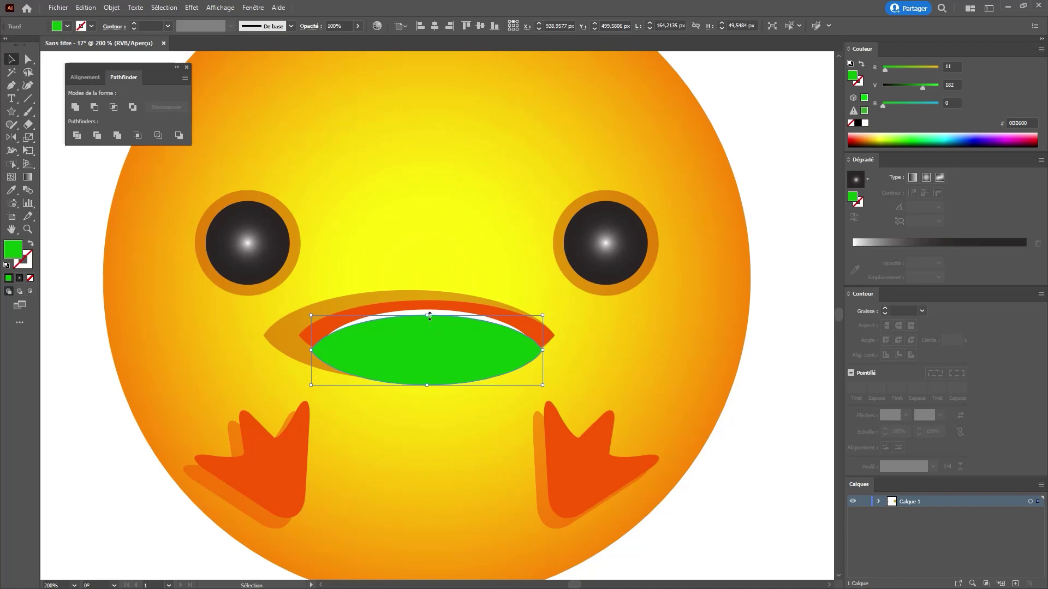
drag(428, 316, 430, 320)
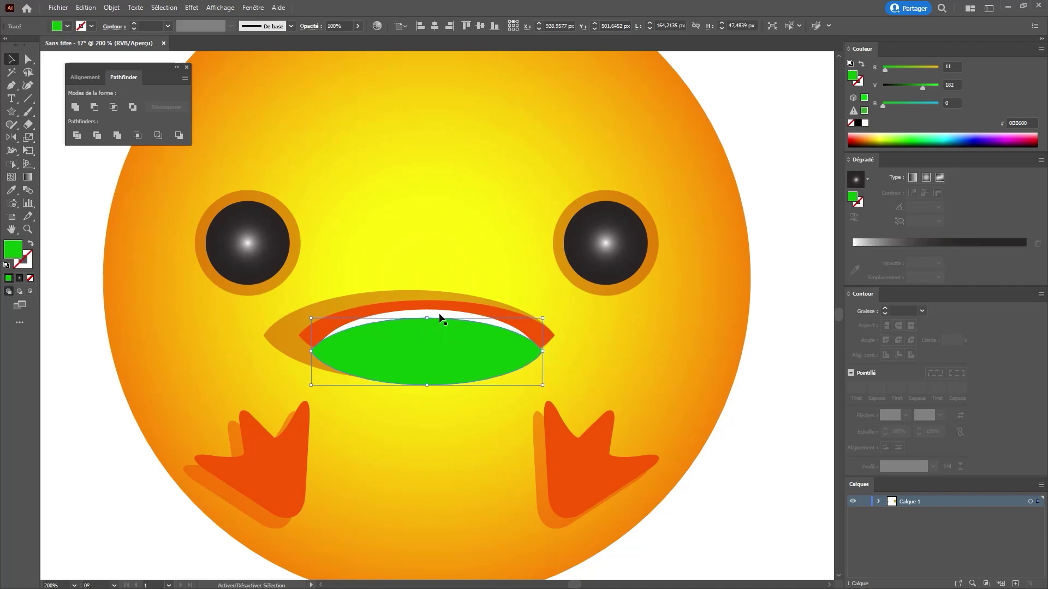
Subtract the green shape from the white one, and raise and flatten the white crescent near the beak's upper edge
shift+click(440, 314)
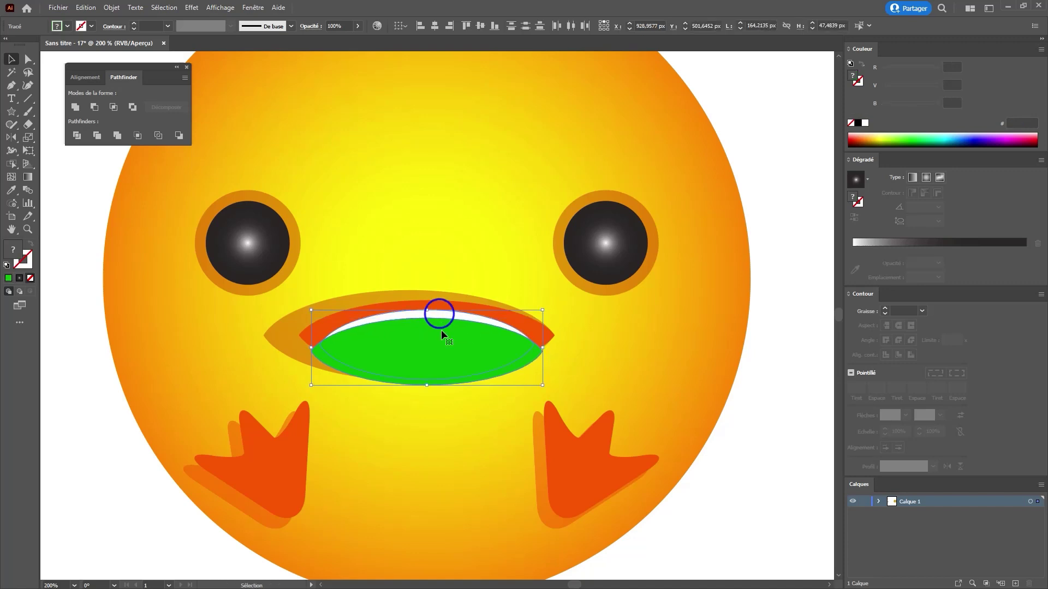
click(99, 109)
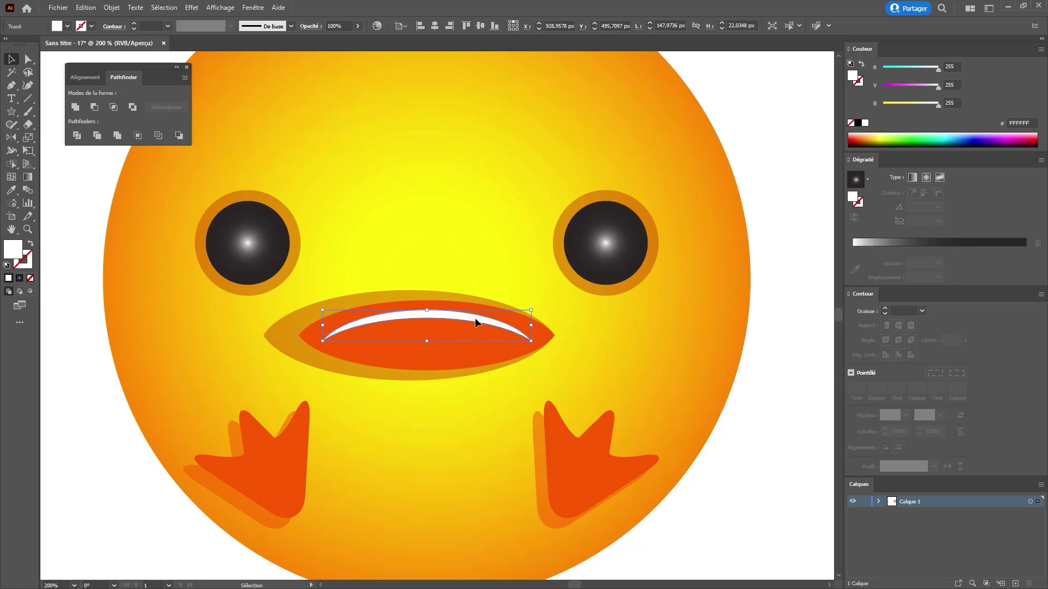
drag(474, 318, 474, 314)
drag(426, 338, 427, 333)
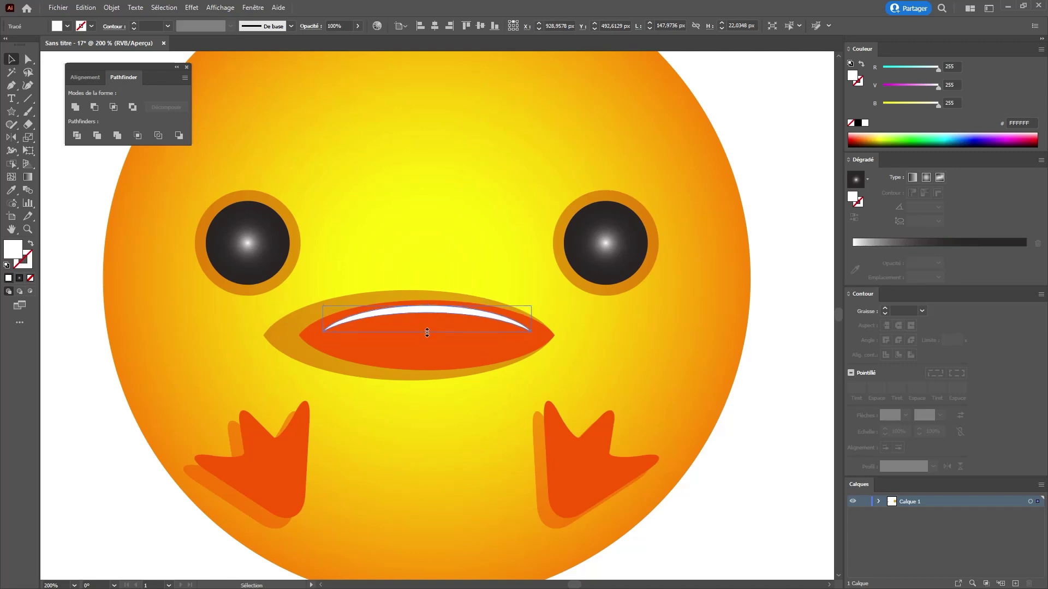
key(z)
alt+click(390, 281)
alt+click(444, 276)
key(ctrl+shift+a)
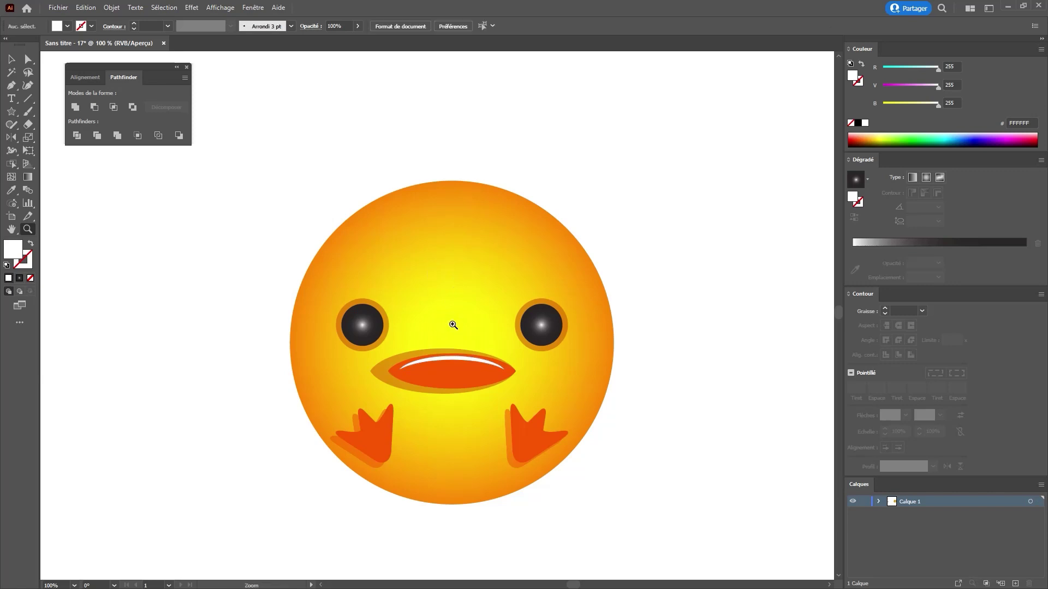
Draw an ellipse about 202 × 105 px with the body's radial gradient, overlapping the body's left edge
alt+click(452, 325)
click(436, 325)
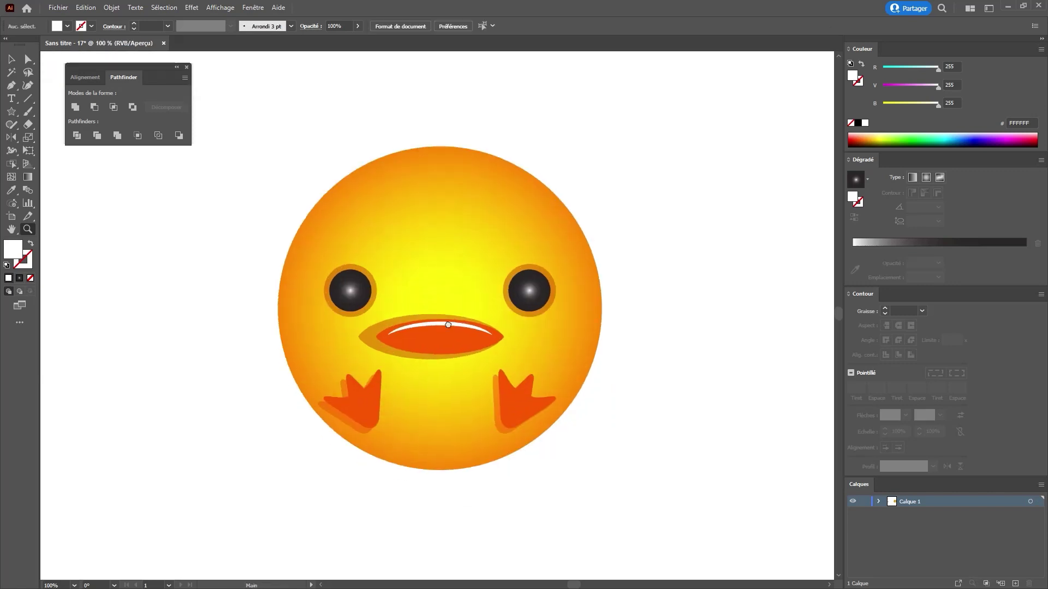
drag(367, 250, 420, 259)
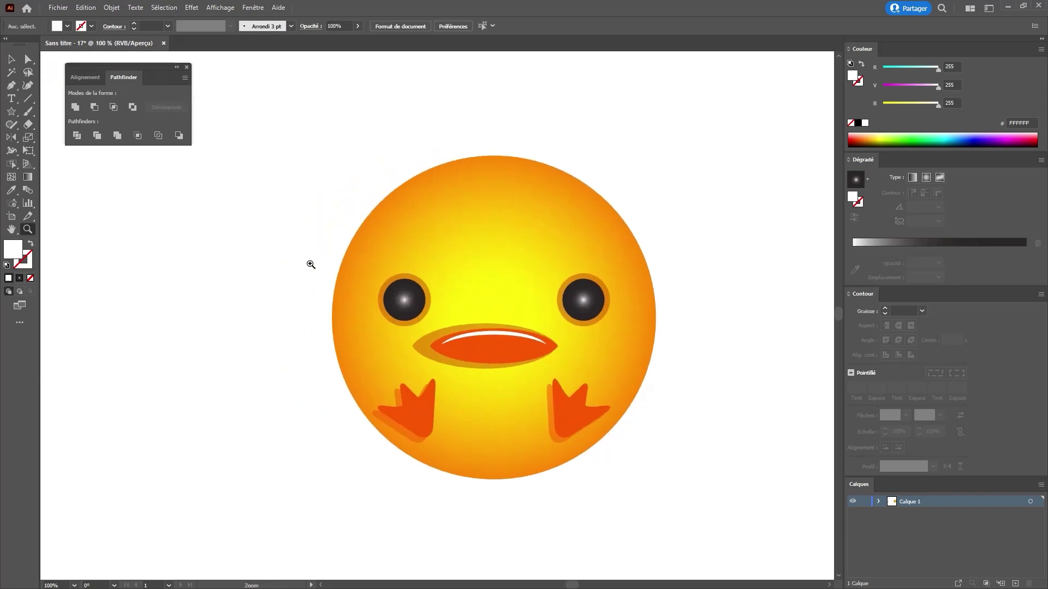
key(a)
click(429, 270)
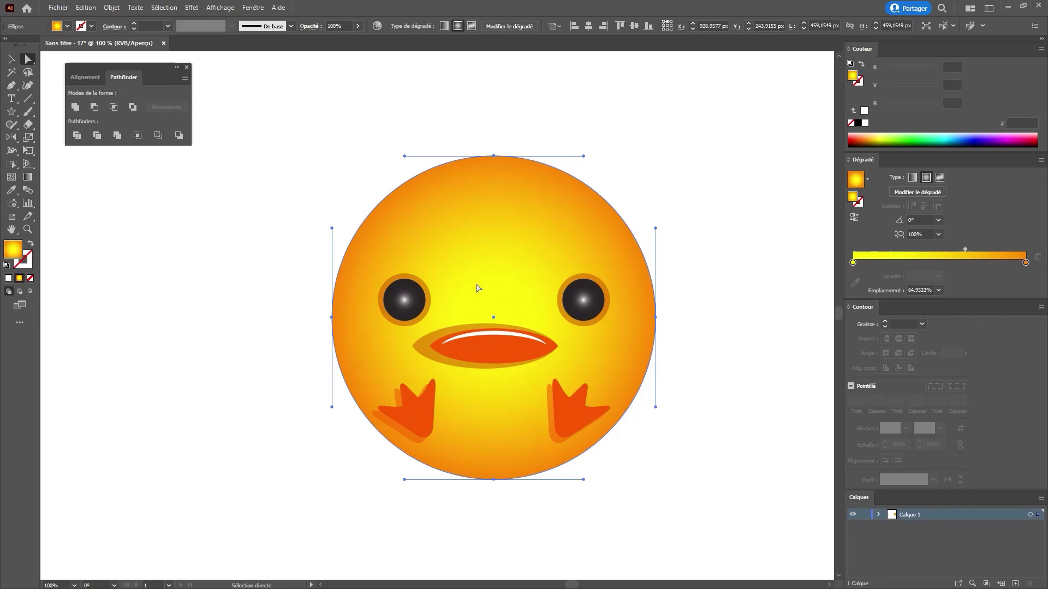
key(ctrl+shift+a)
key(l)
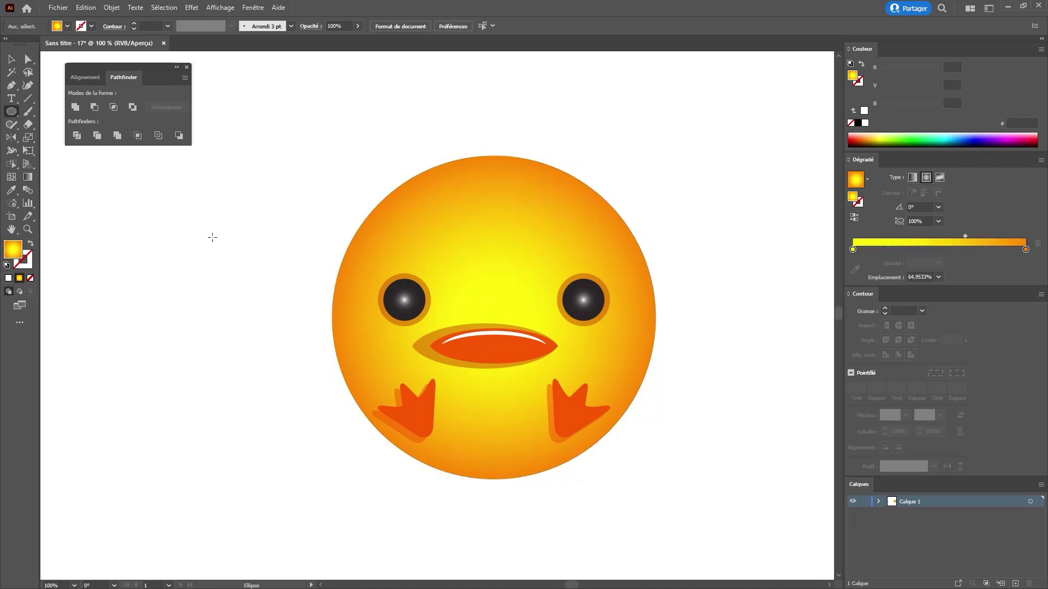
drag(211, 236, 355, 310)
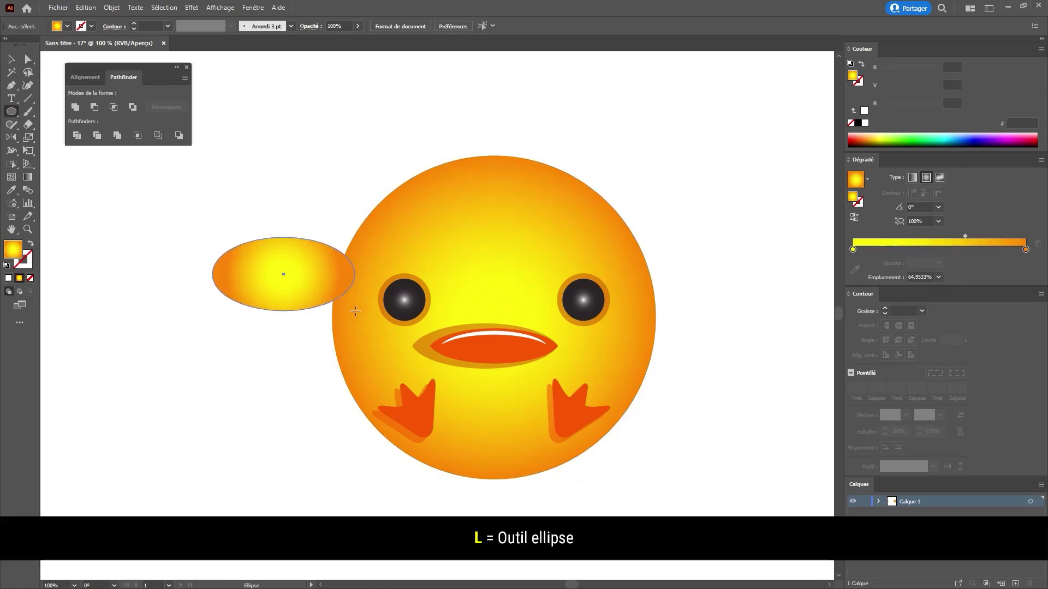
Reshape the ellipse's radial gradient with the orange stop at about 75.56% and an aspect ratio of about 53.39%
key(g)
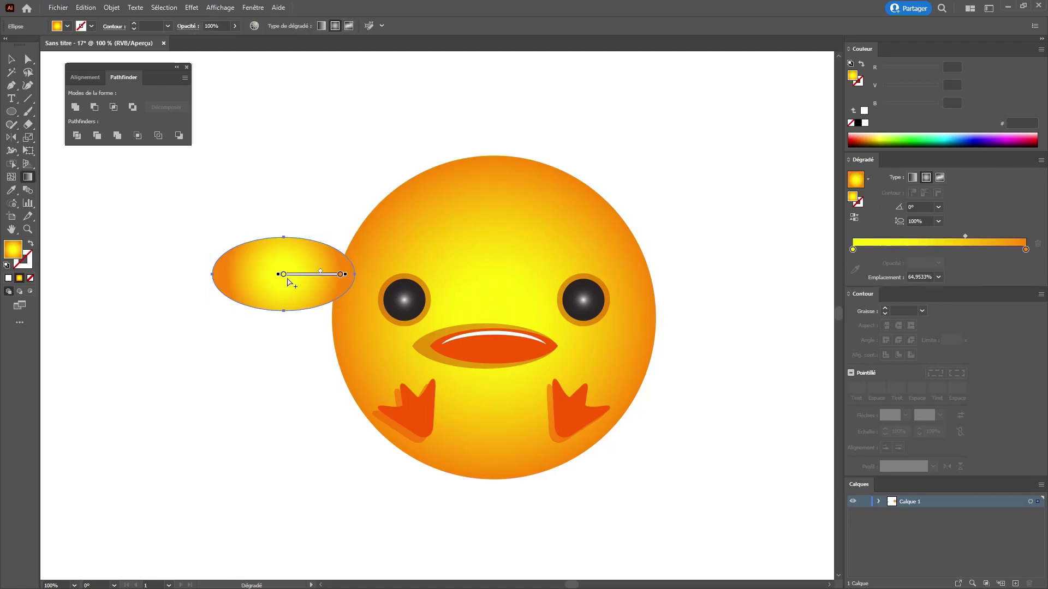
drag(340, 274, 326, 275)
drag(284, 218, 285, 237)
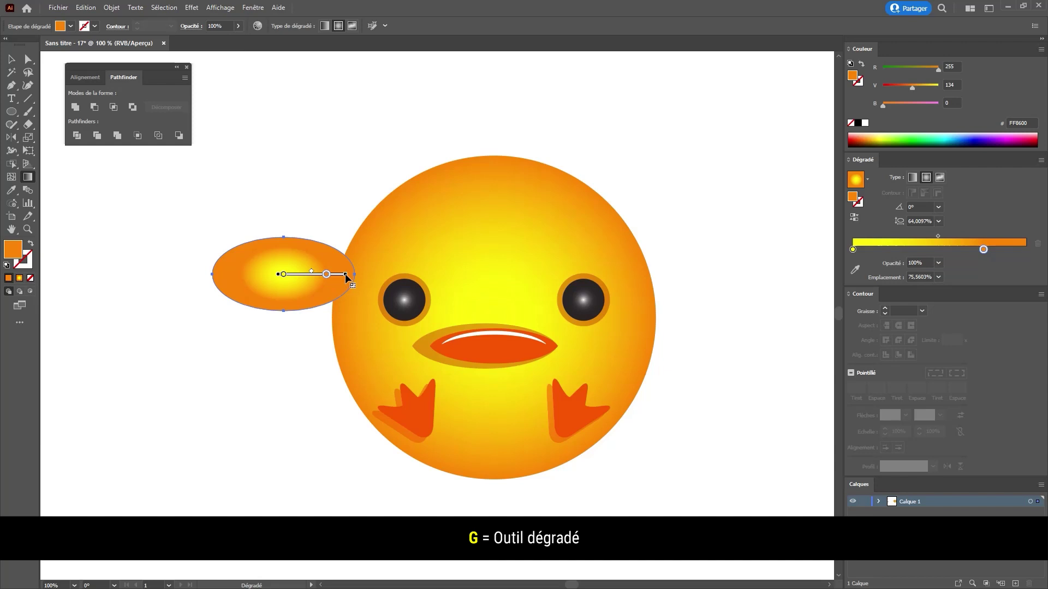
drag(346, 275, 353, 278)
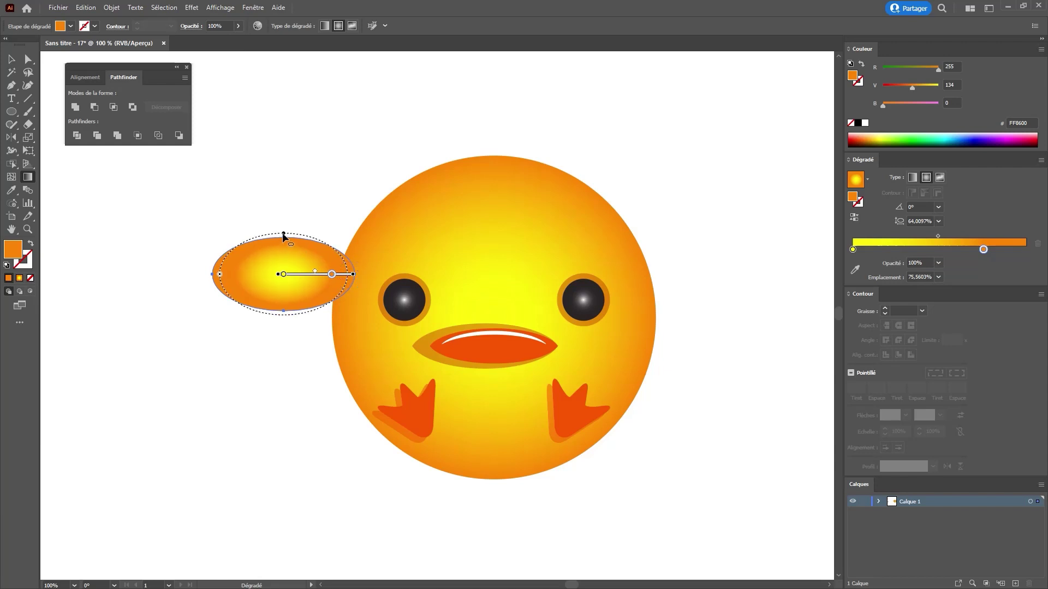
drag(284, 236, 284, 240)
Rotate the ellipse 45° clockwise against the body's upper left and send it behind the body
key(v)
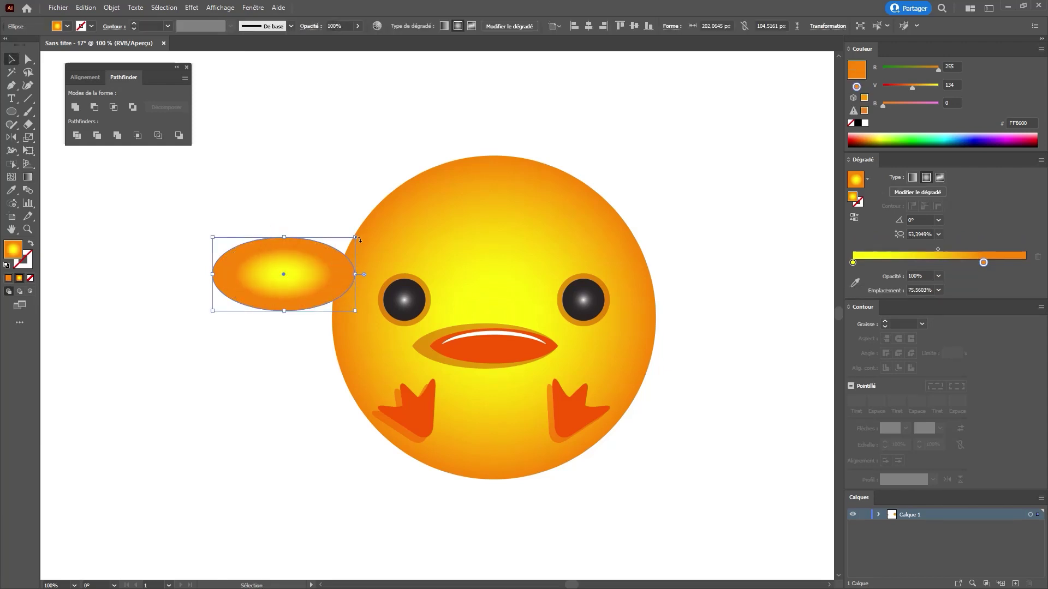
drag(360, 238, 384, 268)
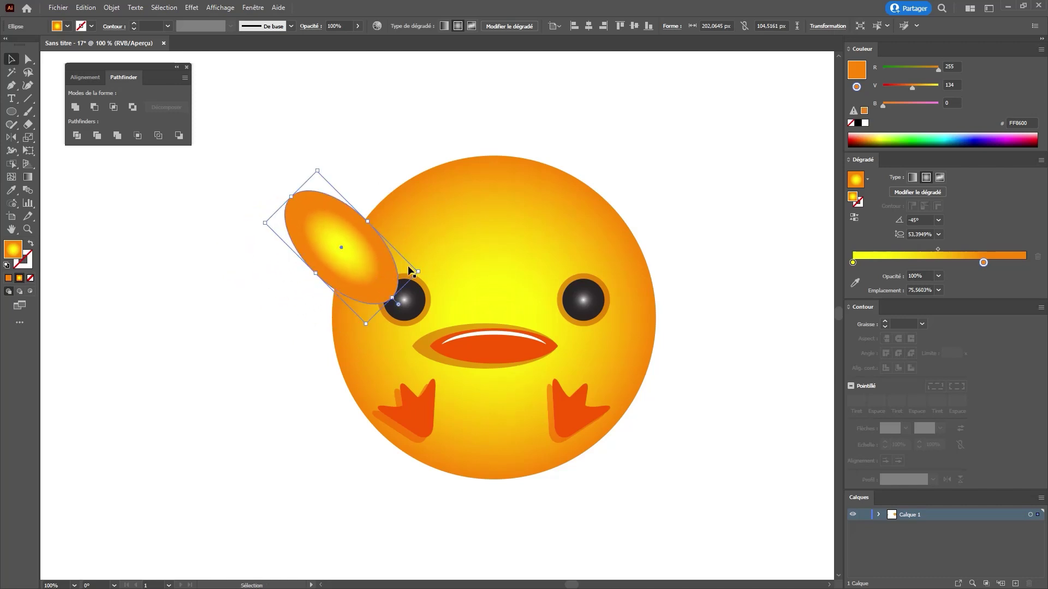
right_click(348, 251)
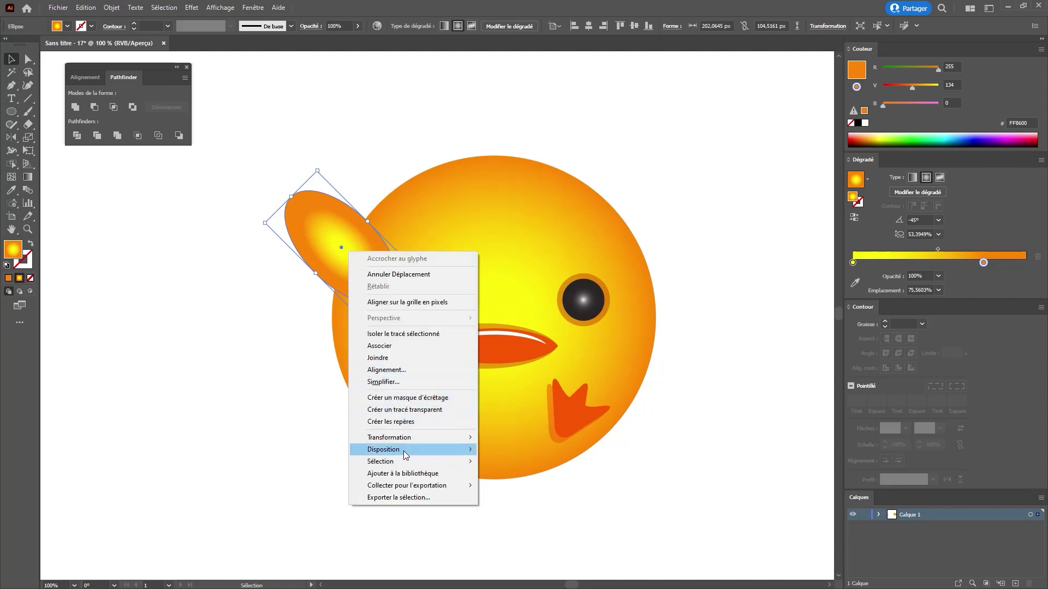
mouse_move(404, 451)
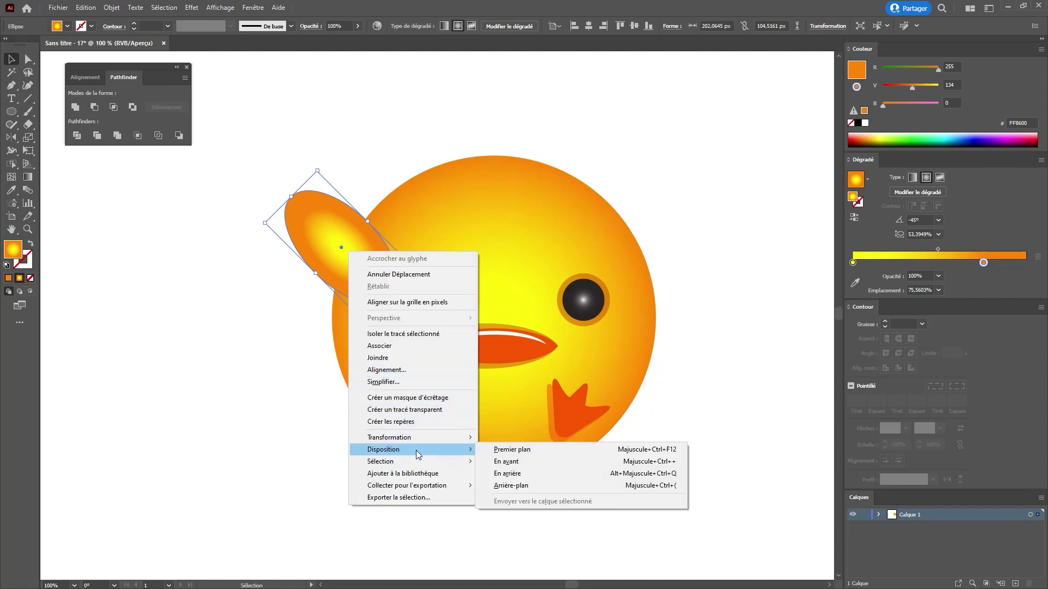
click(521, 475)
Duplicate the tilted ellipse straight across to the body's right side and reflect the copy across the vertical axis
drag(342, 208, 703, 232)
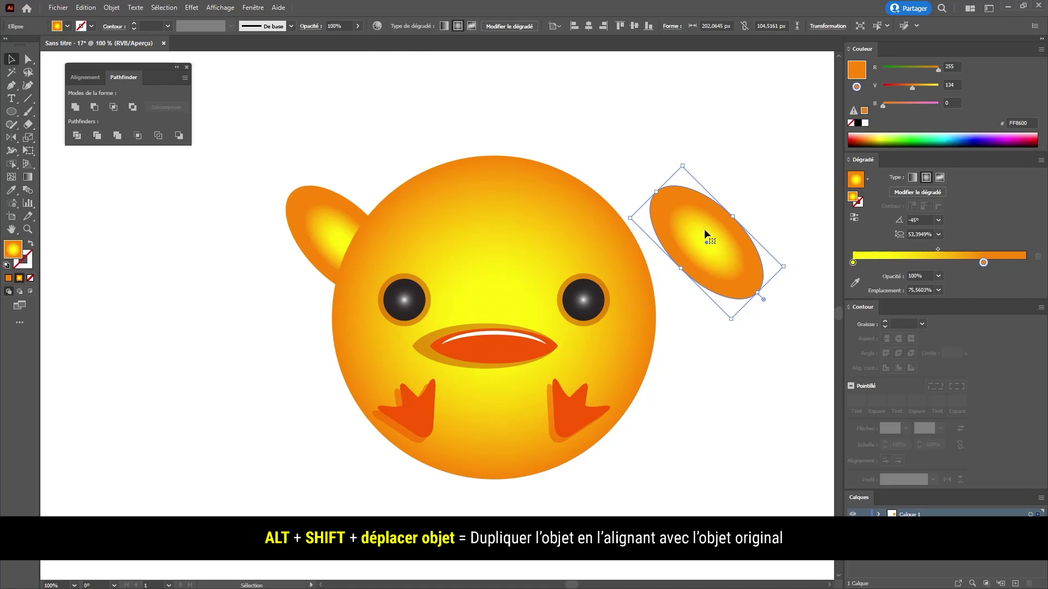
right_click(705, 229)
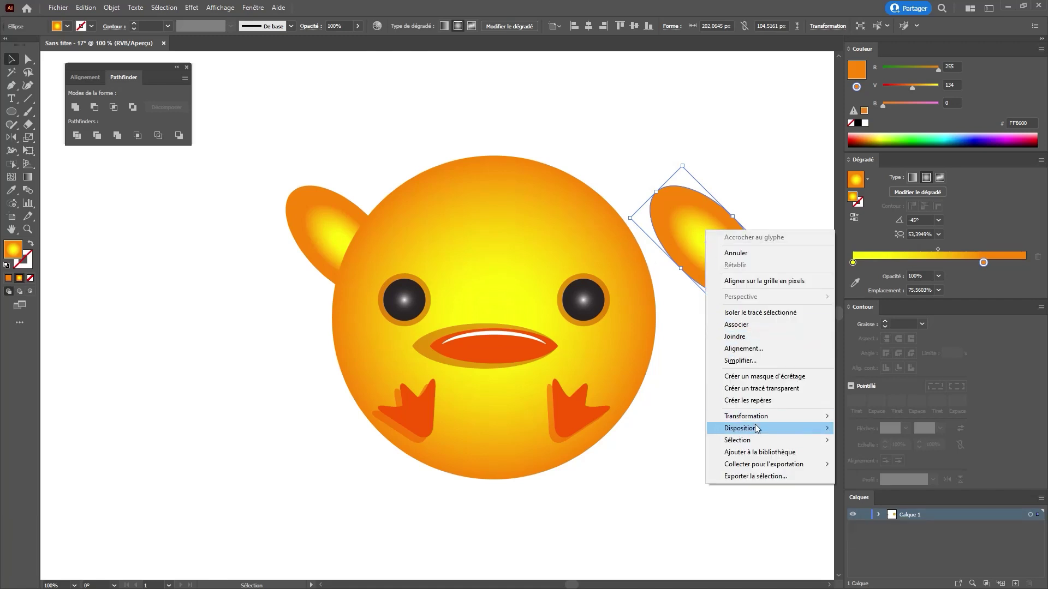
mouse_move(755, 418)
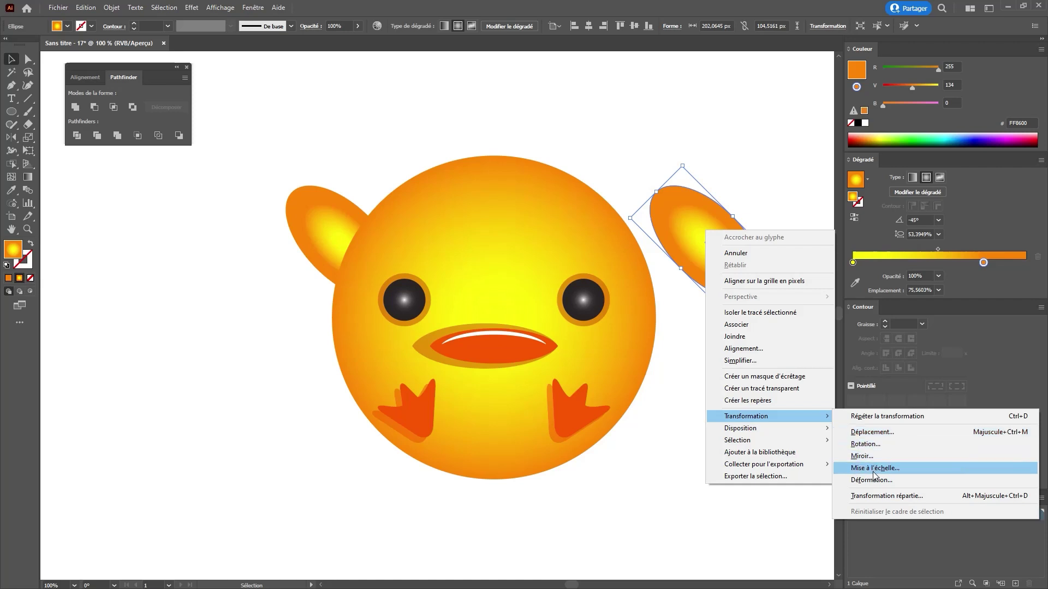
click(862, 456)
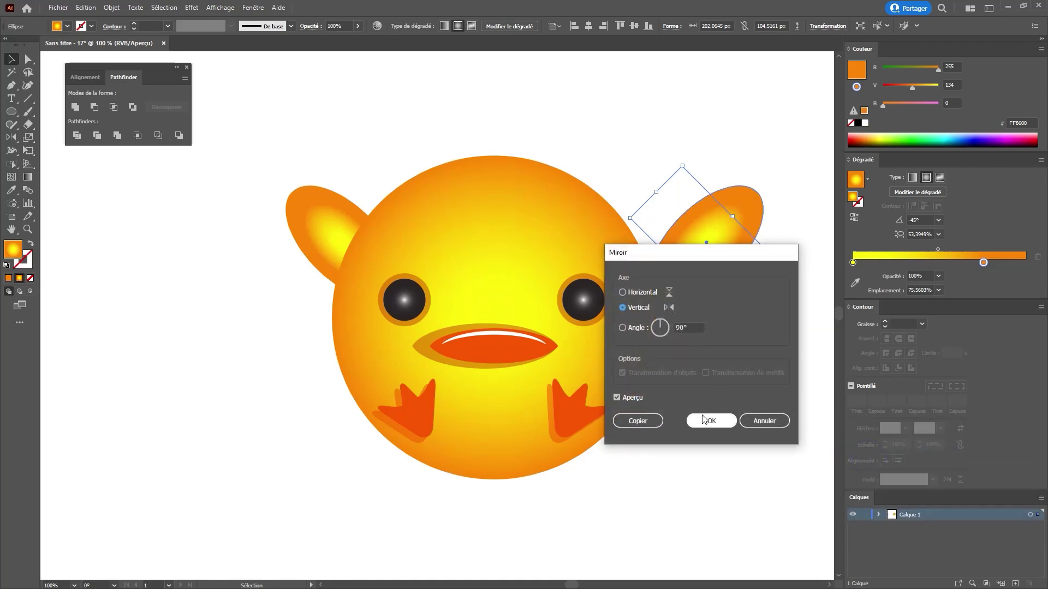
click(704, 420)
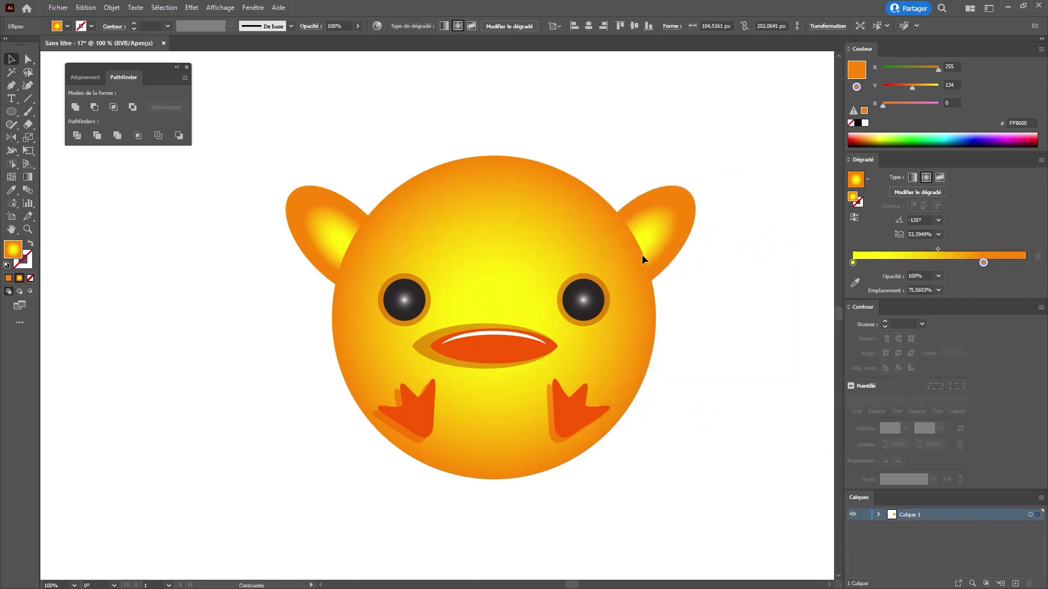
Group the two side ellipses and centre the group horizontally on the body
click(642, 255)
shift+click(330, 232)
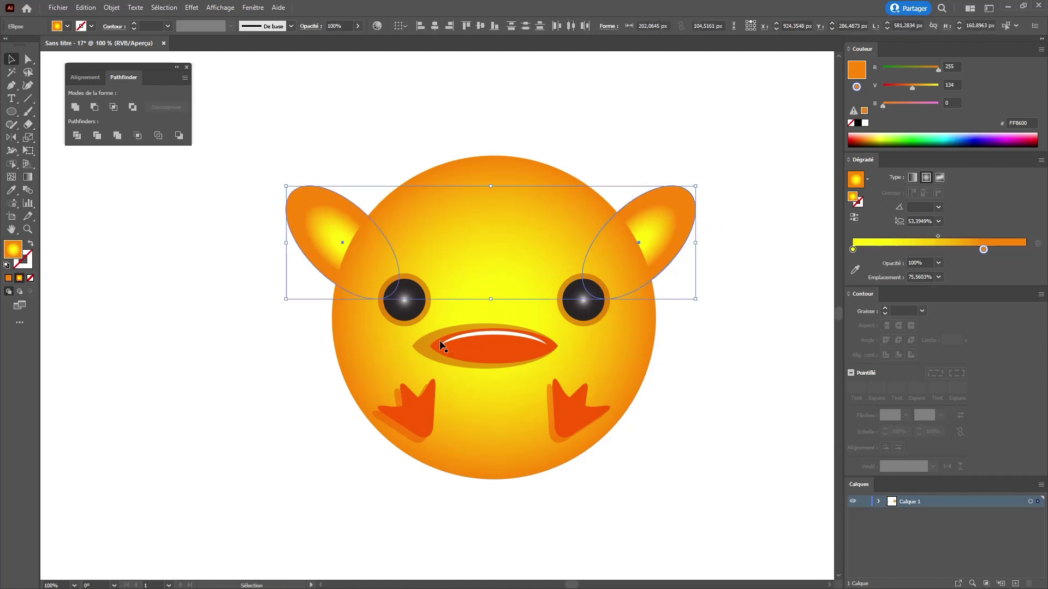
key(a)
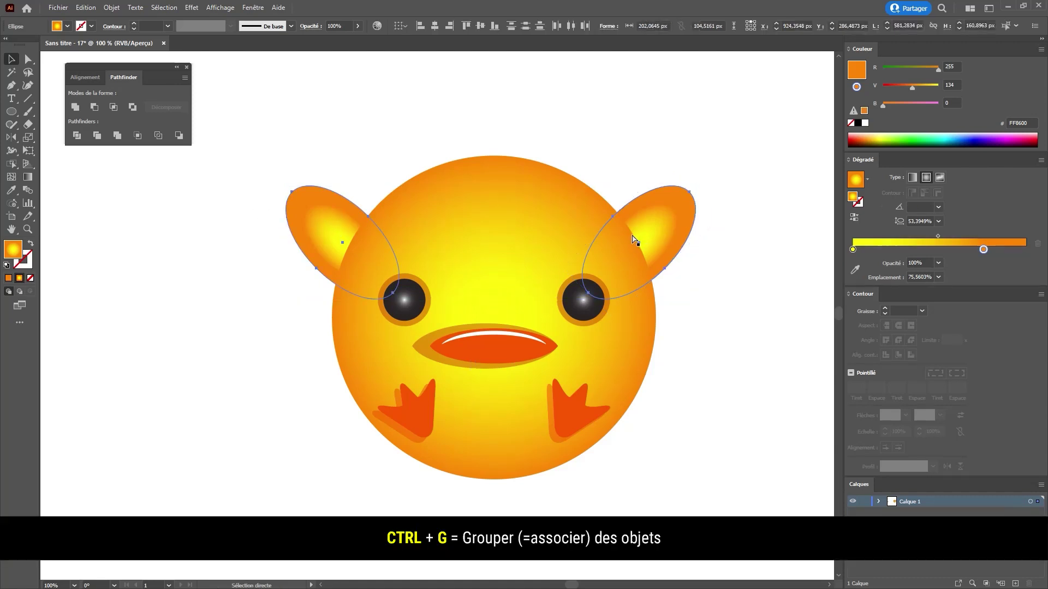
key(v)
shift+click(511, 244)
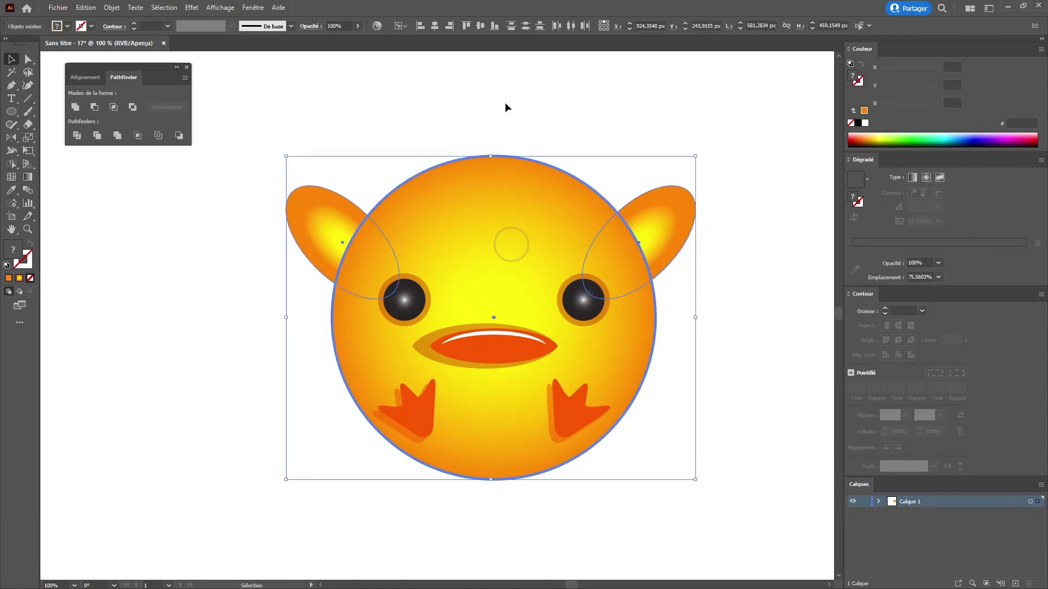
click(435, 26)
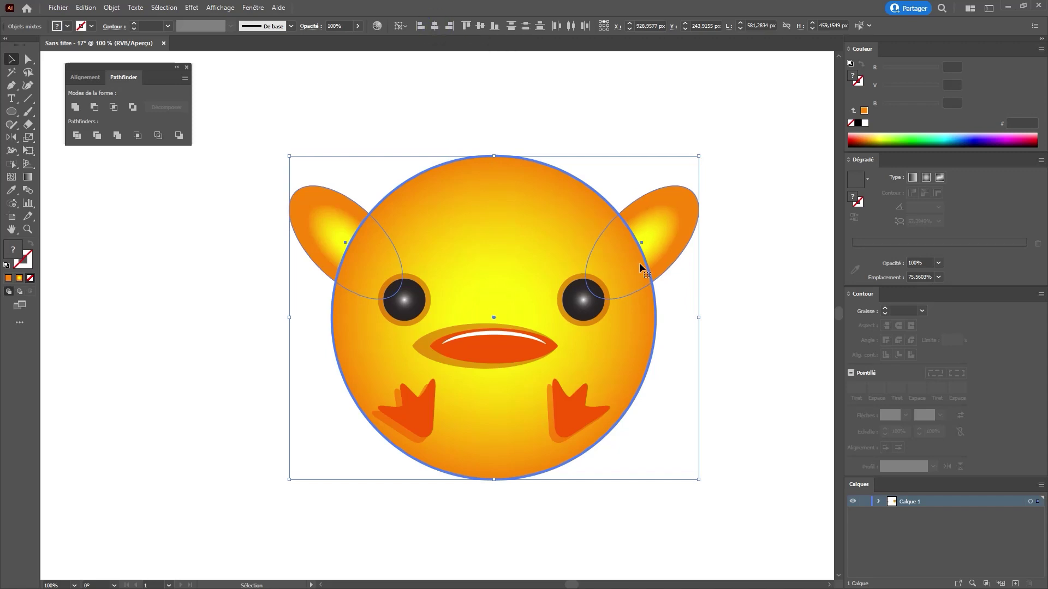
click(664, 148)
Change the inner gradient stop of both side ellipses to the darker yellow FFD400
key(a)
click(663, 238)
shift+click(337, 236)
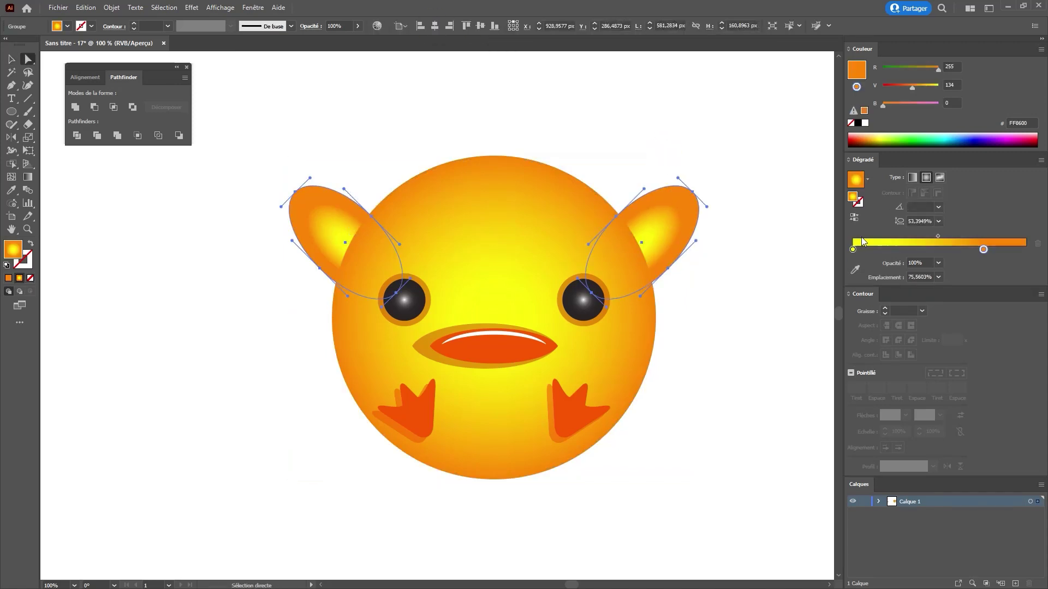
click(853, 249)
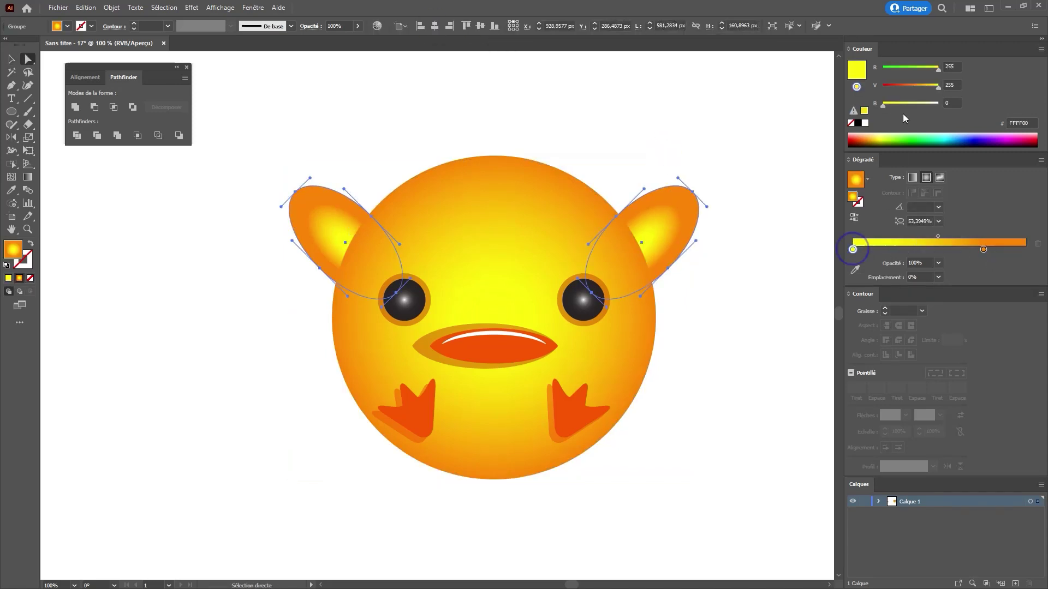
drag(932, 88, 929, 87)
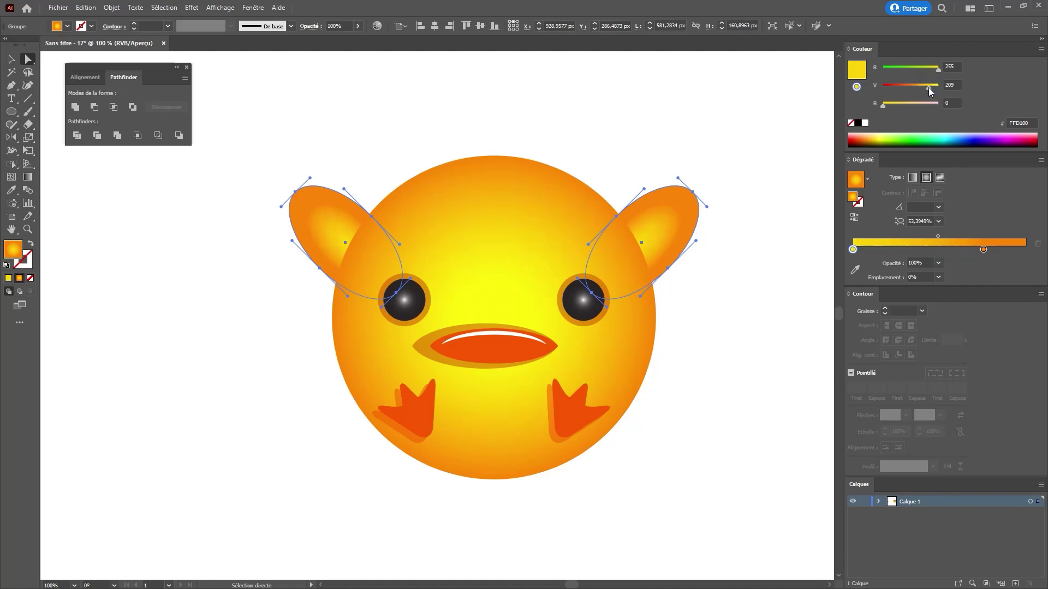
click(759, 188)
Ungroup the pair of eyes and delete the eye on the body's right side
key(z)
alt+click(416, 346)
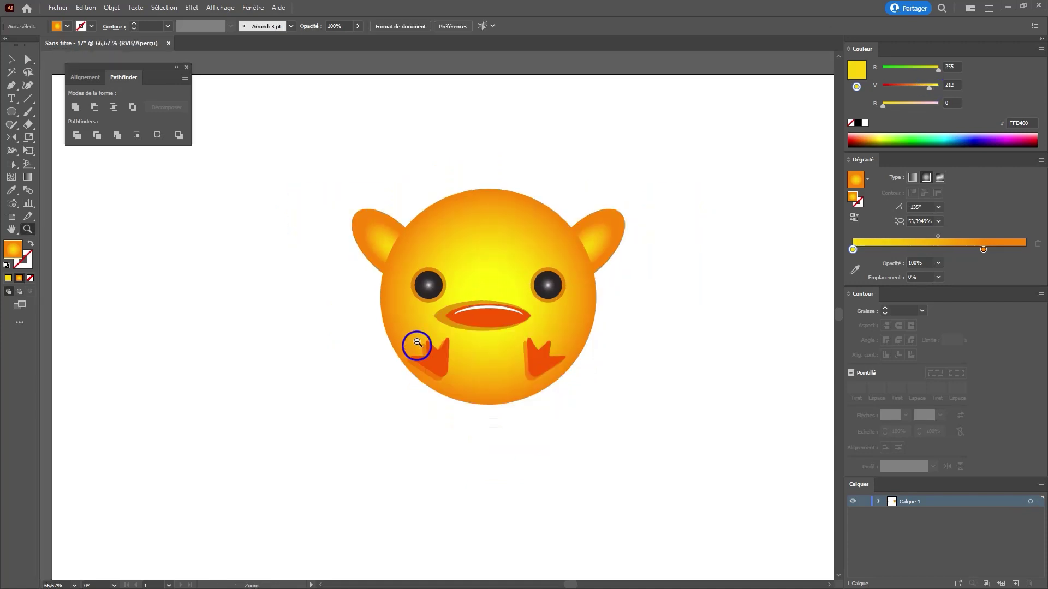
click(464, 289)
key(v)
click(477, 307)
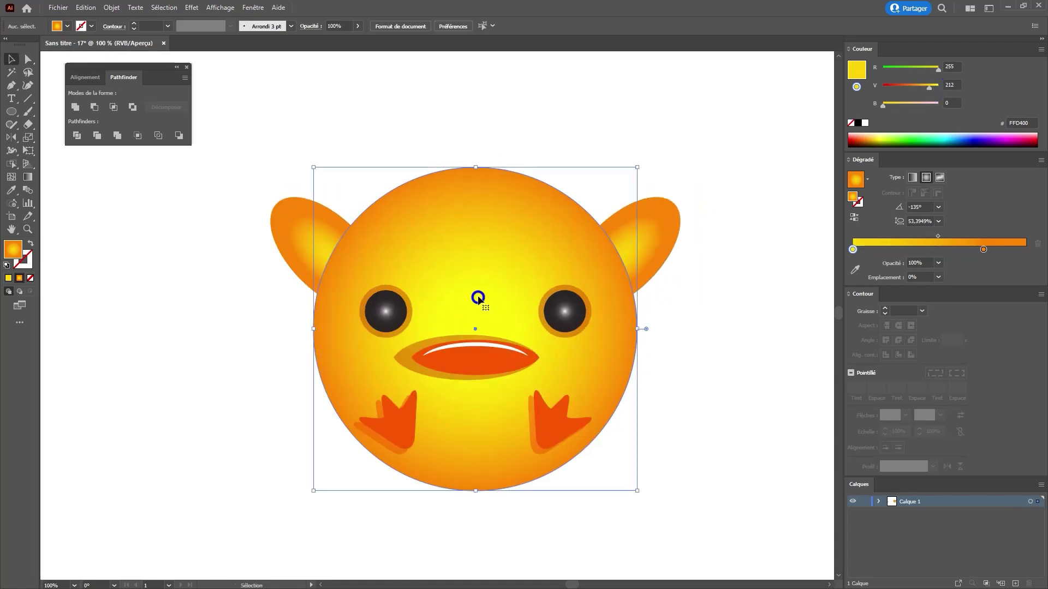
click(400, 313)
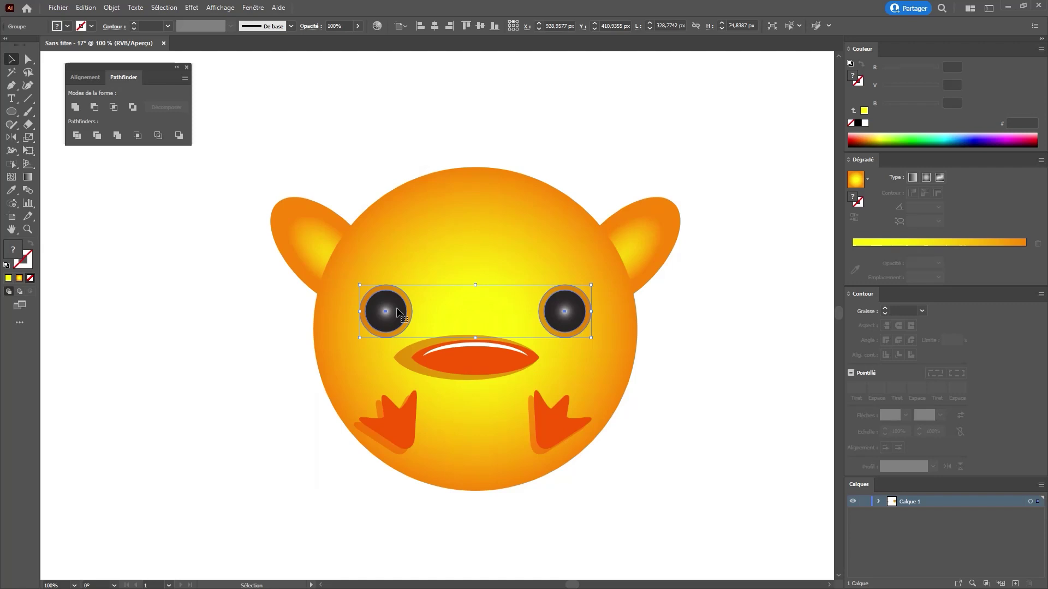
key(ctrl+shift+g)
key(ctrl+shift+a)
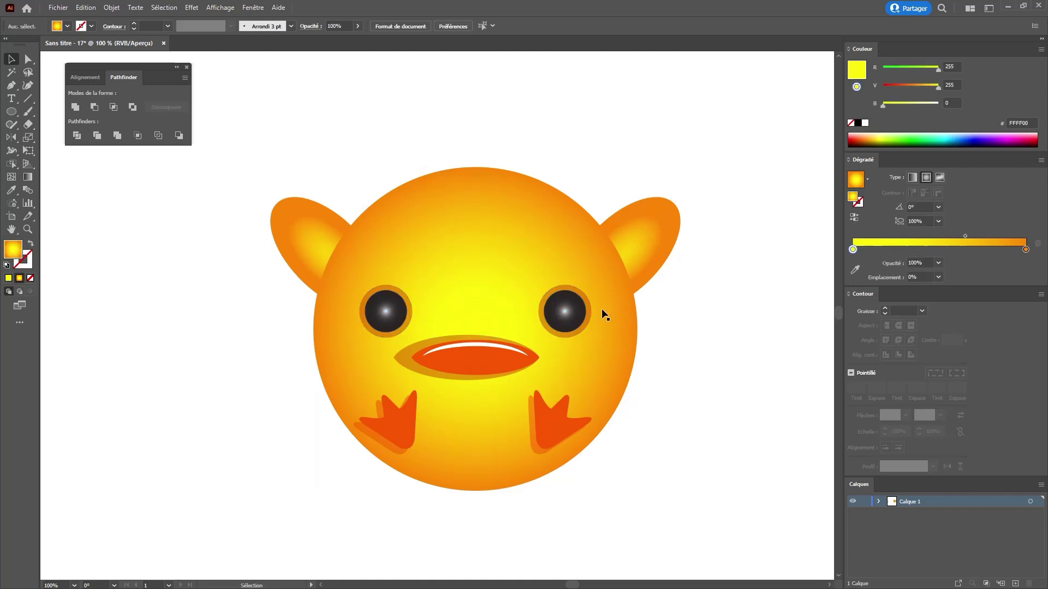
click(575, 312)
key(Delete)
Shrink the remaining eye to about 62 px and duplicate it straight across to the body's right side
click(392, 306)
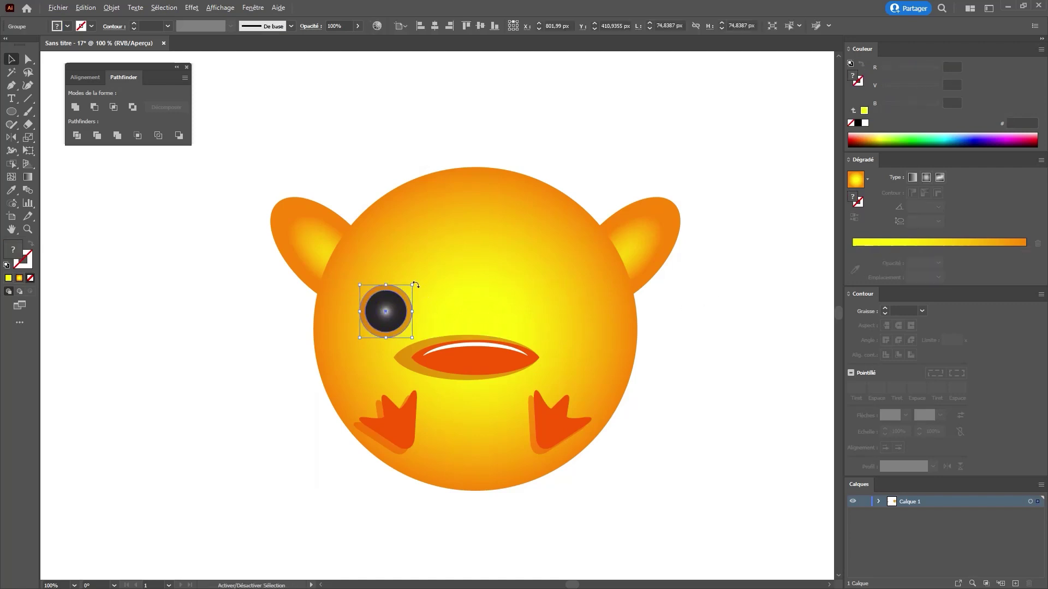
drag(411, 286, 579, 318)
key(ctrl+shift+a)
Group the two smaller eyes and centre the group horizontally on the body
shift+click(390, 319)
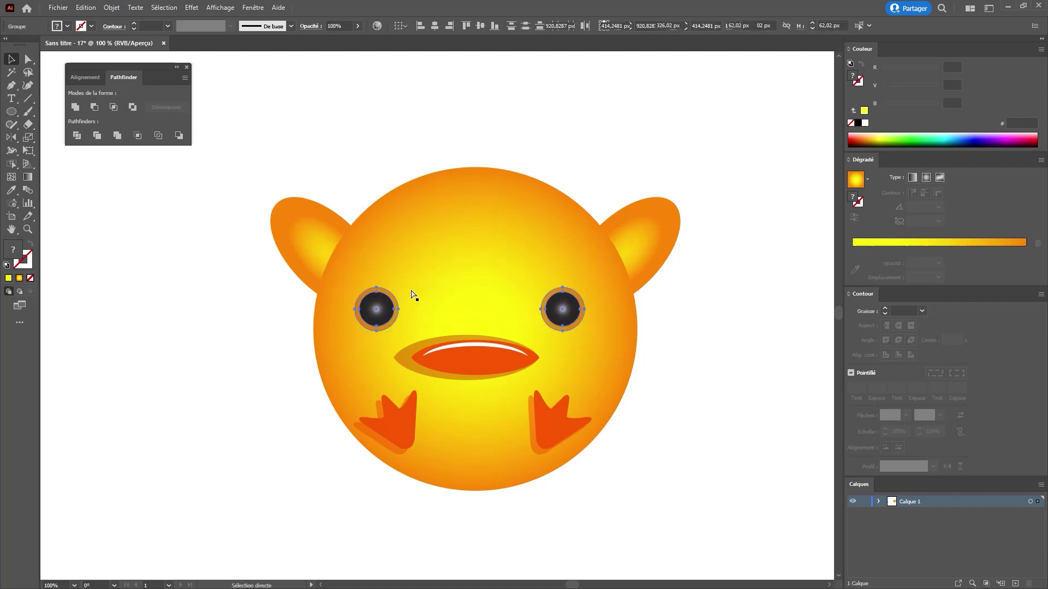
shift+click(465, 244)
click(435, 25)
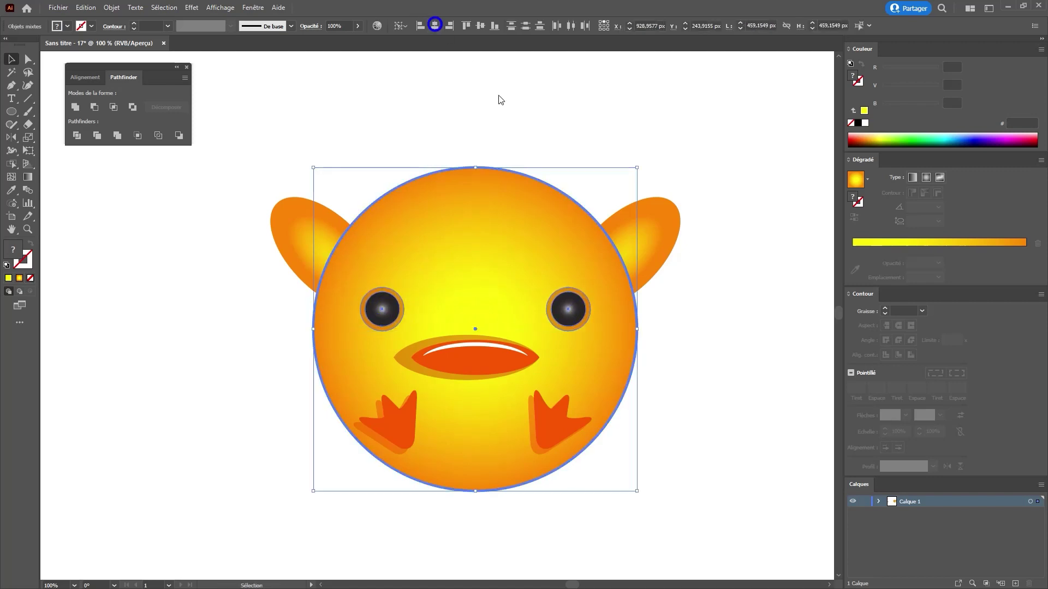
ctrl+click(517, 140)
Group all parts of the character into a single object
key(ctrl+minus)
key(ctrl+minus)
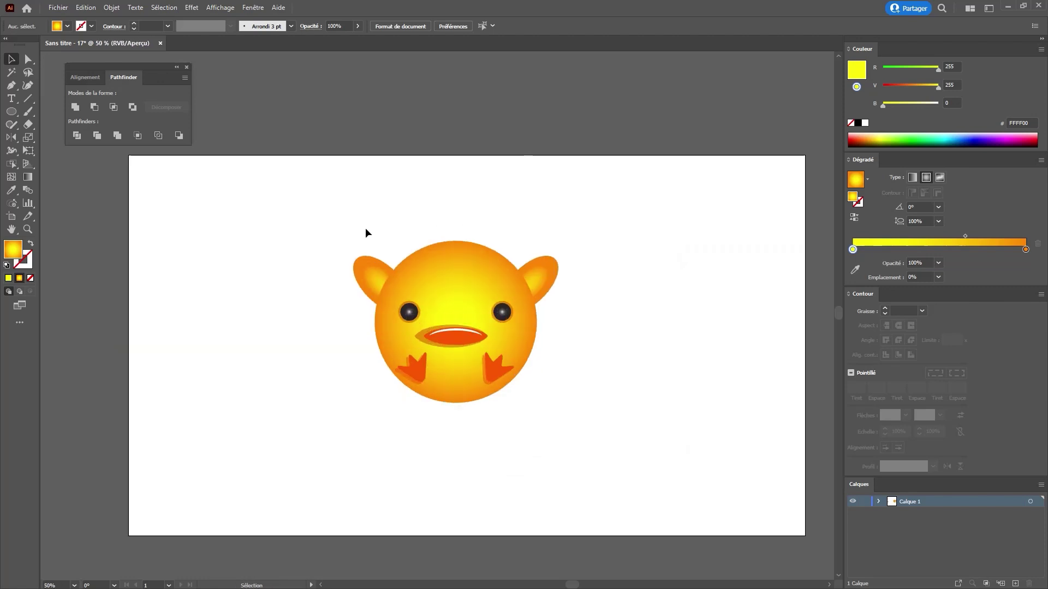
drag(304, 207, 639, 445)
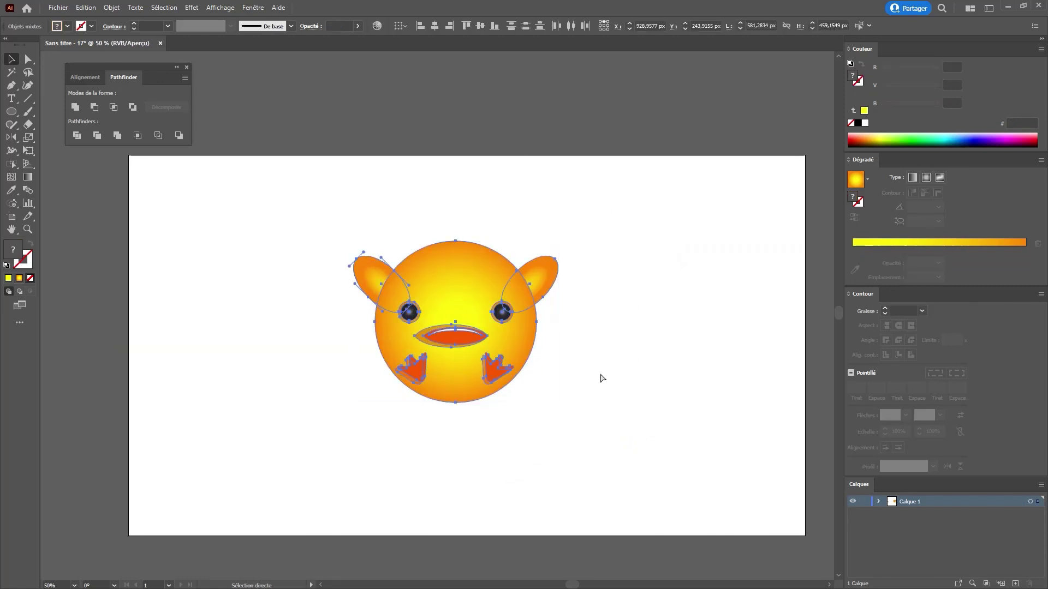
key(ctrl+g)
Place a copy of the character off the artboard's left side and move the two spare feet beneath it
key(ctrl+minus)
key(ctrl+minus)
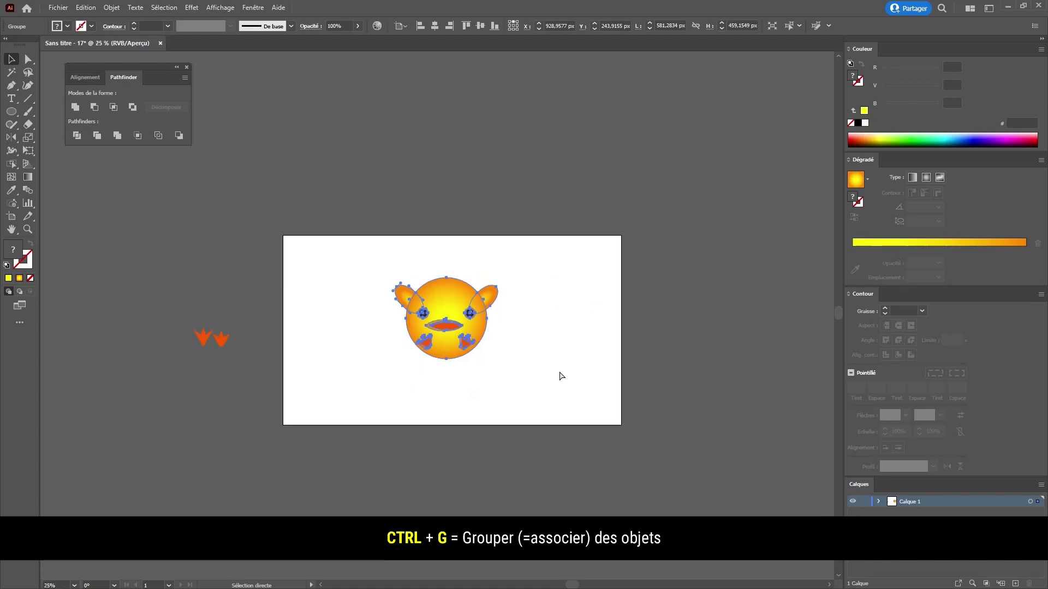
drag(513, 344, 721, 481)
drag(650, 454, 293, 427)
click(429, 476)
drag(429, 476, 287, 487)
key(space)
drag(394, 433, 233, 421)
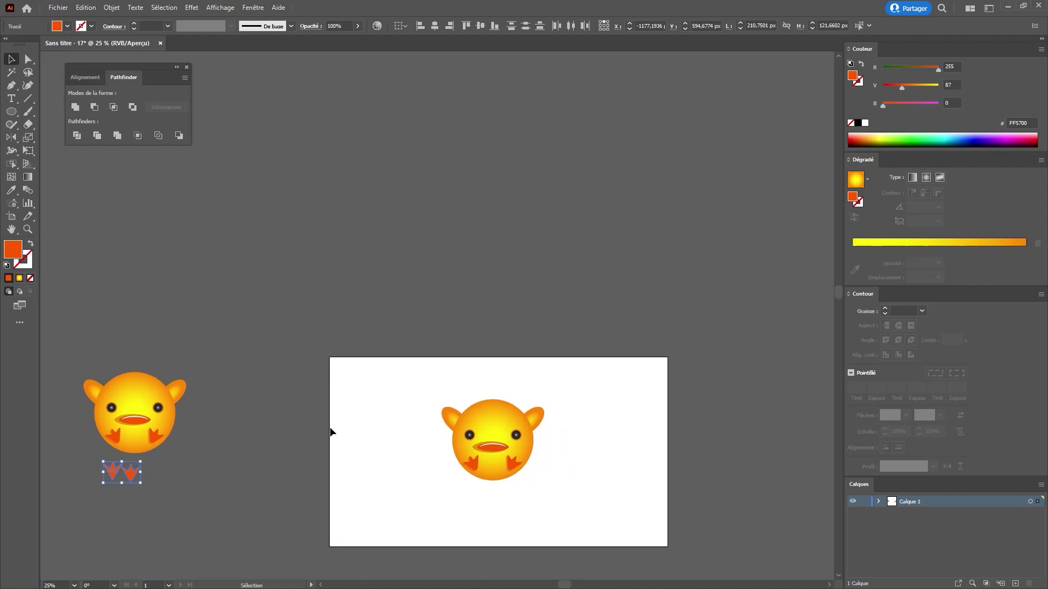
Tilt the artboard's character counterclockwise and enlarge it to about 650 × 577 px overall
key(ctrl+plus)
drag(443, 443, 398, 229)
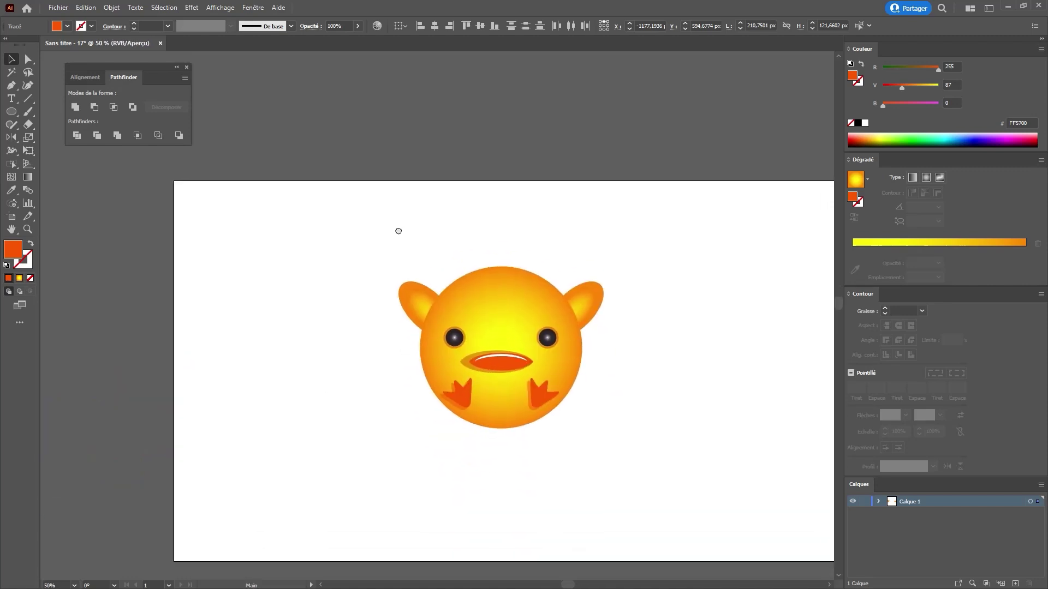
click(489, 345)
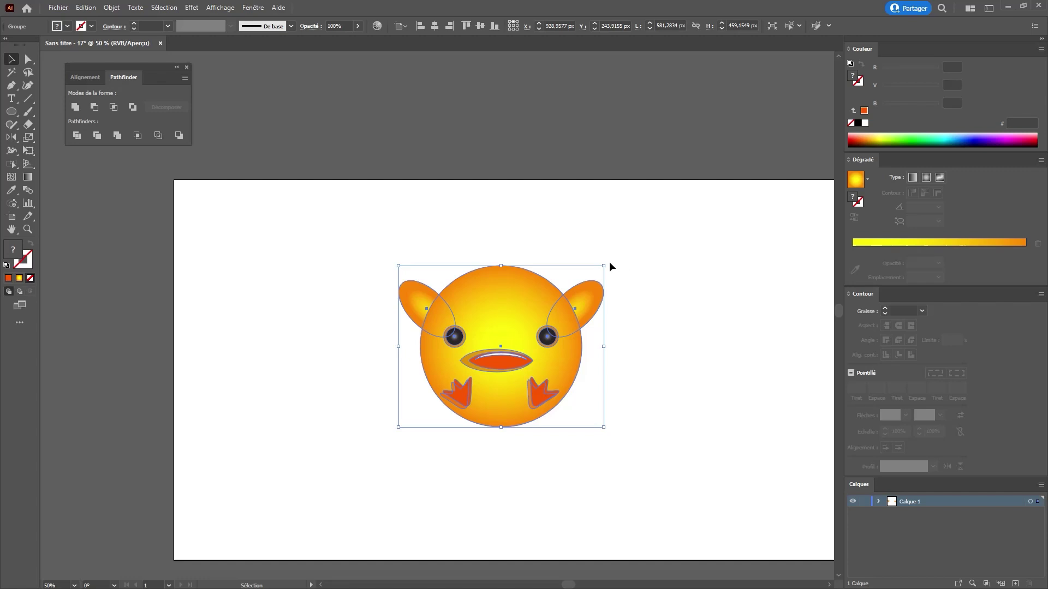
drag(595, 241, 573, 229)
drag(538, 355, 519, 346)
mouse_move(572, 240)
mouse_down()
mouse_move(592, 213)
mouse_move(584, 223)
mouse_up()
drag(623, 262, 515, 206)
Duplicate the large character to its right, tilt the copy clockwise and shrink it to about 504 × 471 px
drag(454, 278, 676, 278)
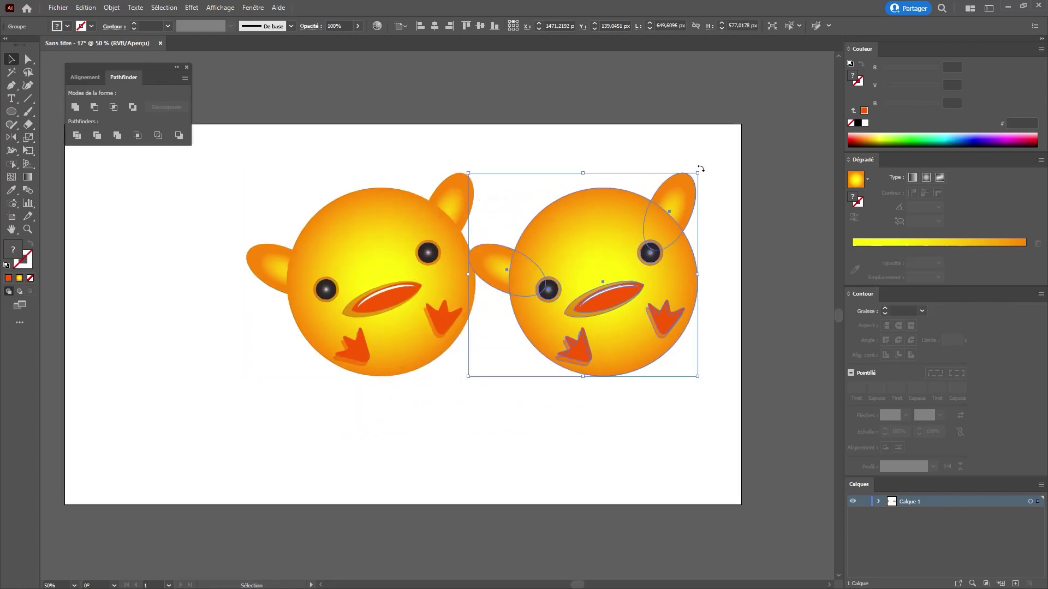
drag(701, 169, 712, 298)
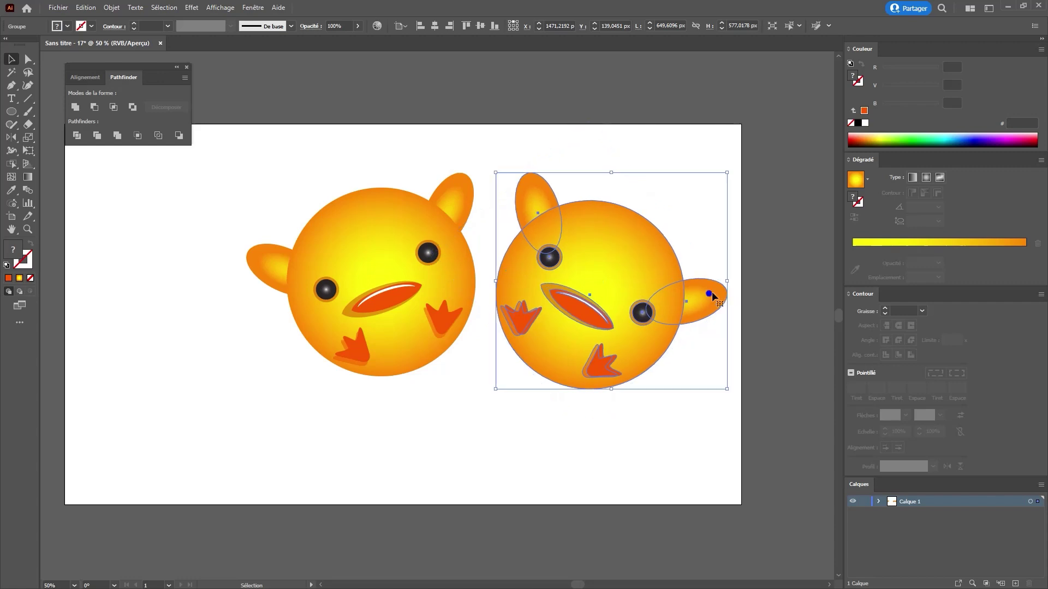
drag(728, 173, 698, 184)
Duplicate the right-hand character to the artboard's lower left, shrink it to about 355 × 317 px and tilt it slightly clockwise
drag(609, 286, 322, 377)
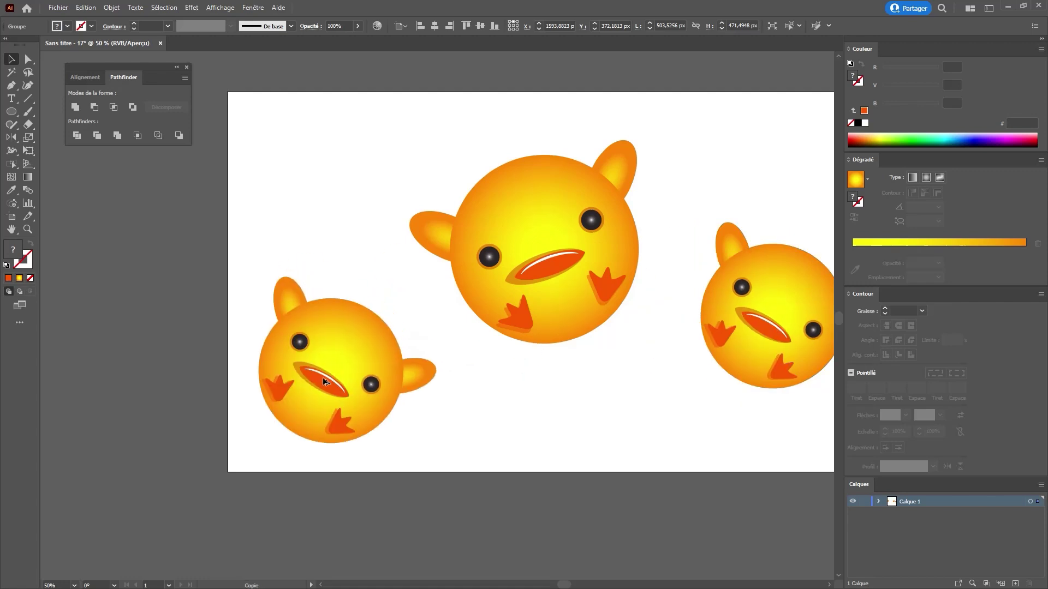
drag(438, 278, 342, 269)
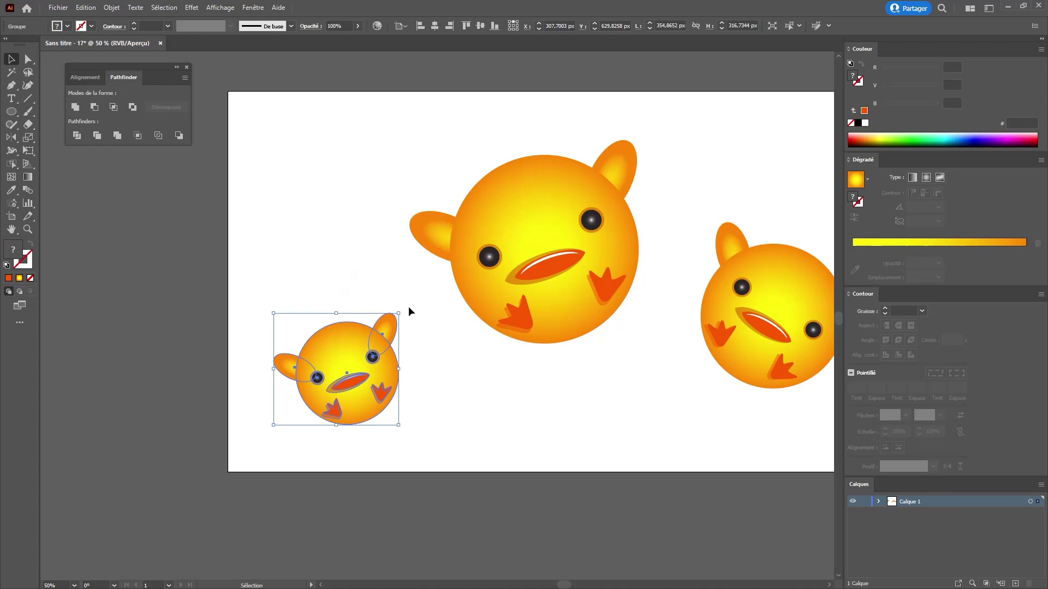
drag(403, 309, 421, 362)
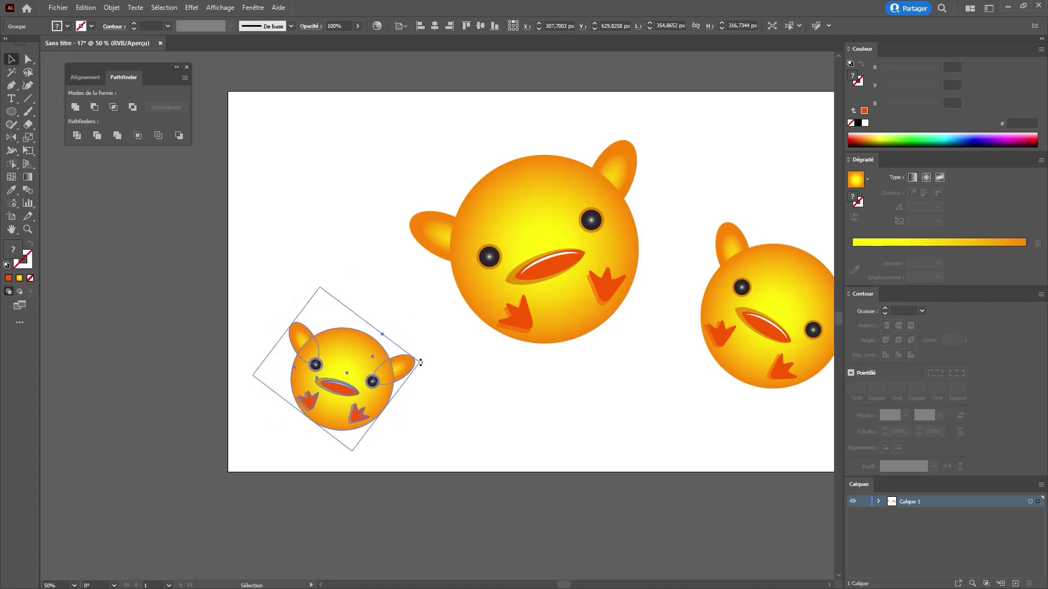
drag(371, 389, 362, 375)
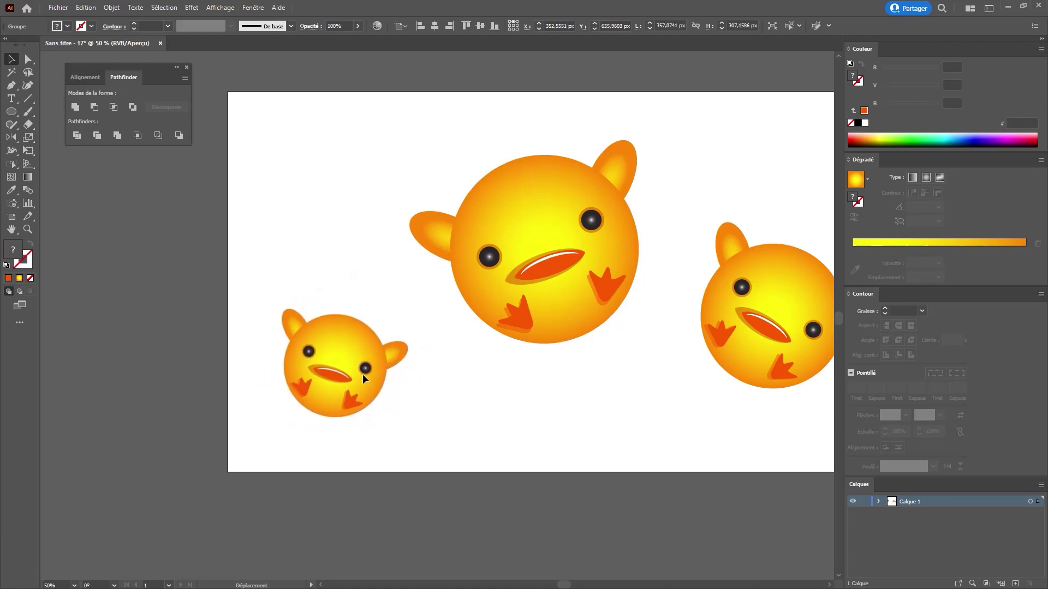
drag(411, 303, 416, 310)
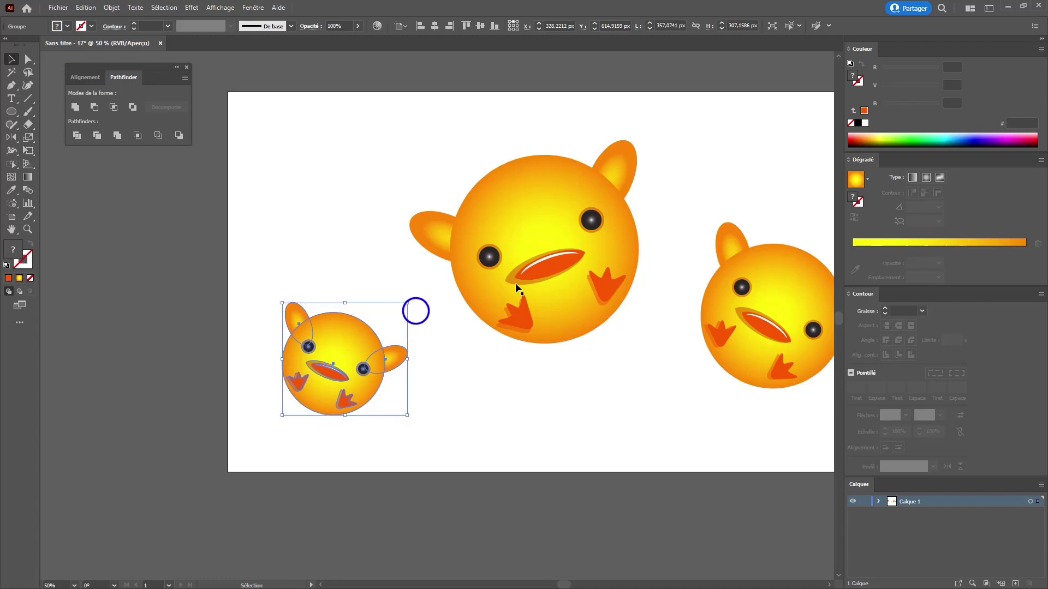
key(ctrl+shift+a)
Draw a vertical rounded rectangle about 76 × 444 px, running from below the large character's beak past its body
drag(528, 246, 463, 228)
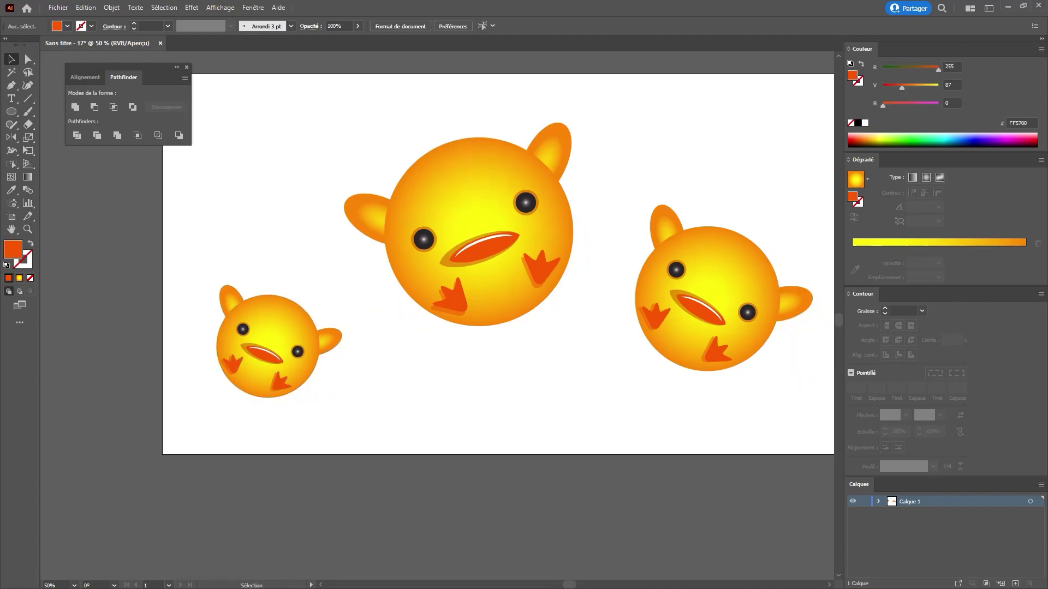
click(13, 114)
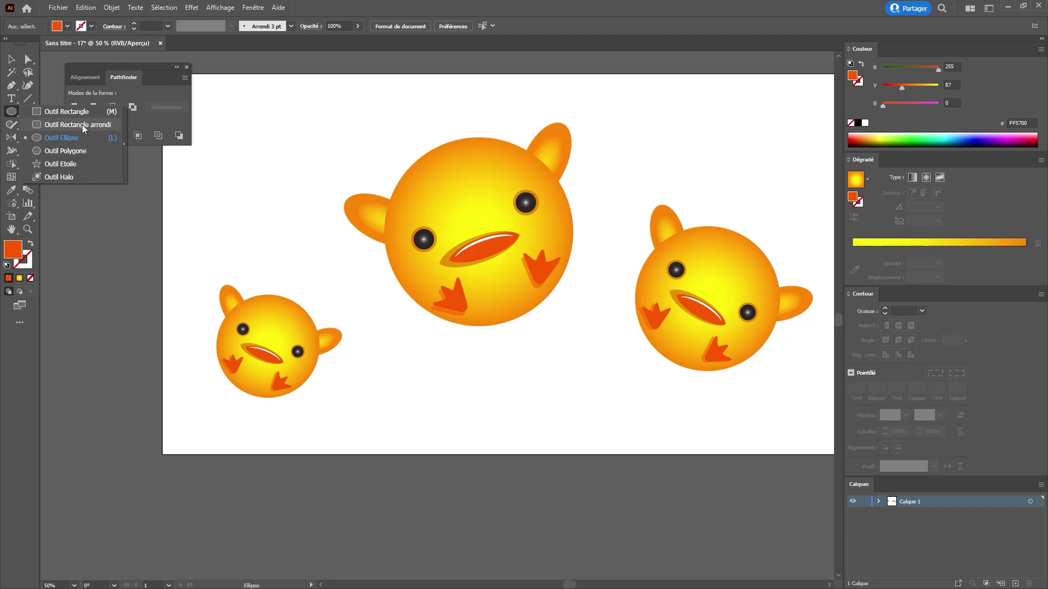
click(82, 125)
mouse_move(437, 268)
mouse_down()
mouse_move(449, 396)
mouse_move(465, 426)
mouse_up()
Give the rounded rectangle the body's yellow-to-orange gradient and change the gradient type to linear
key(i)
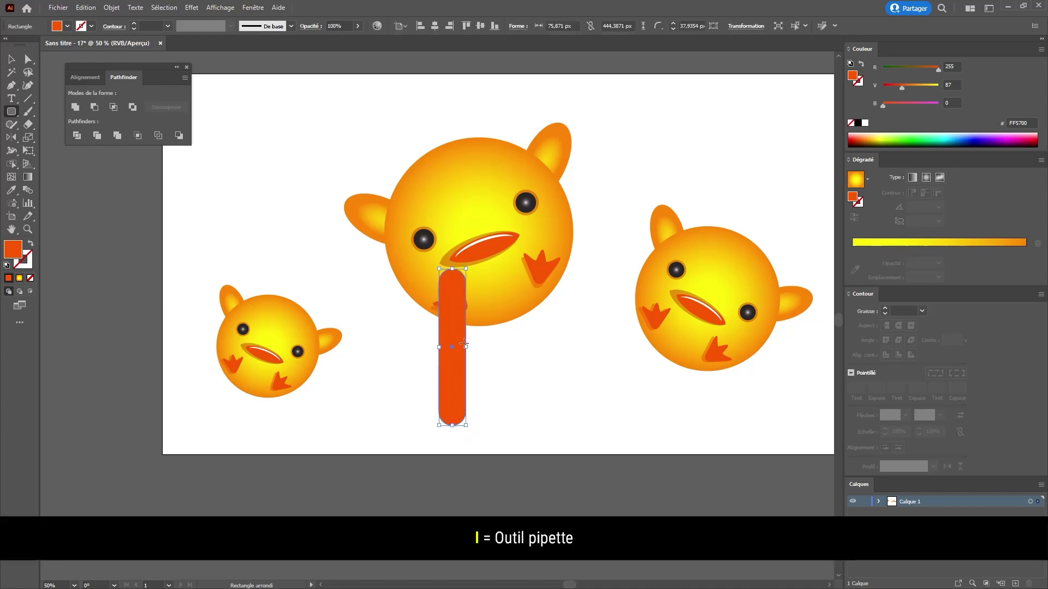
click(511, 294)
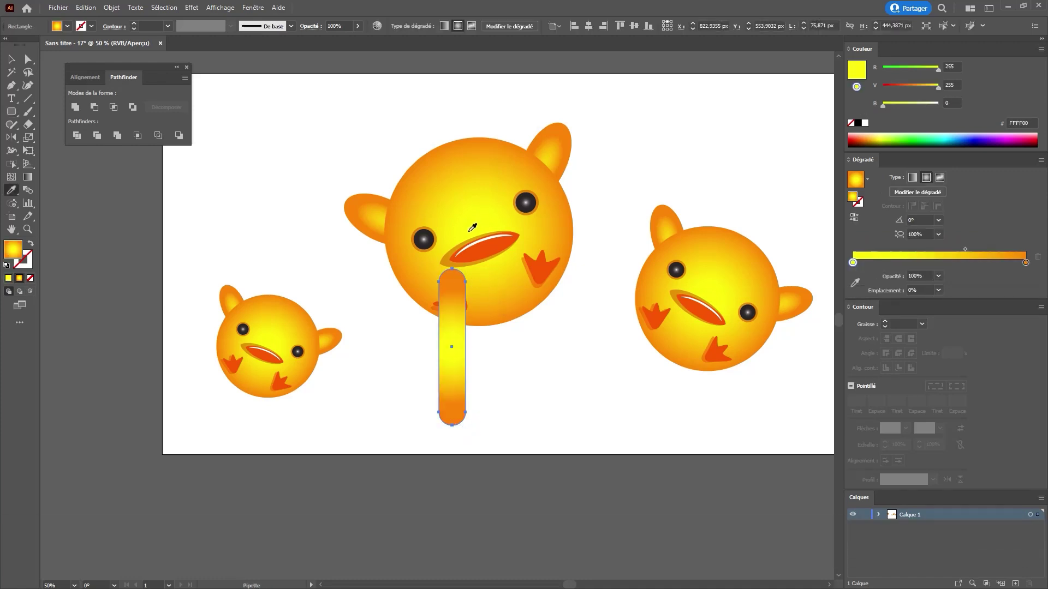
click(913, 179)
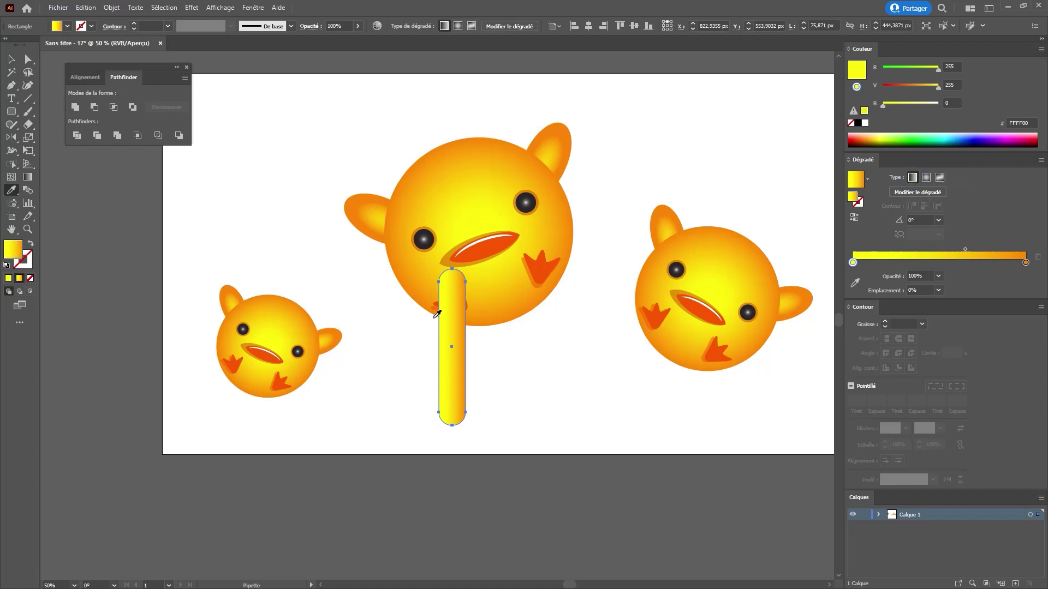
Send the rounded rectangle to the back and run its gradient at 90°, from yellow at its base to orange around mid-height
key(v)
right_click(445, 346)
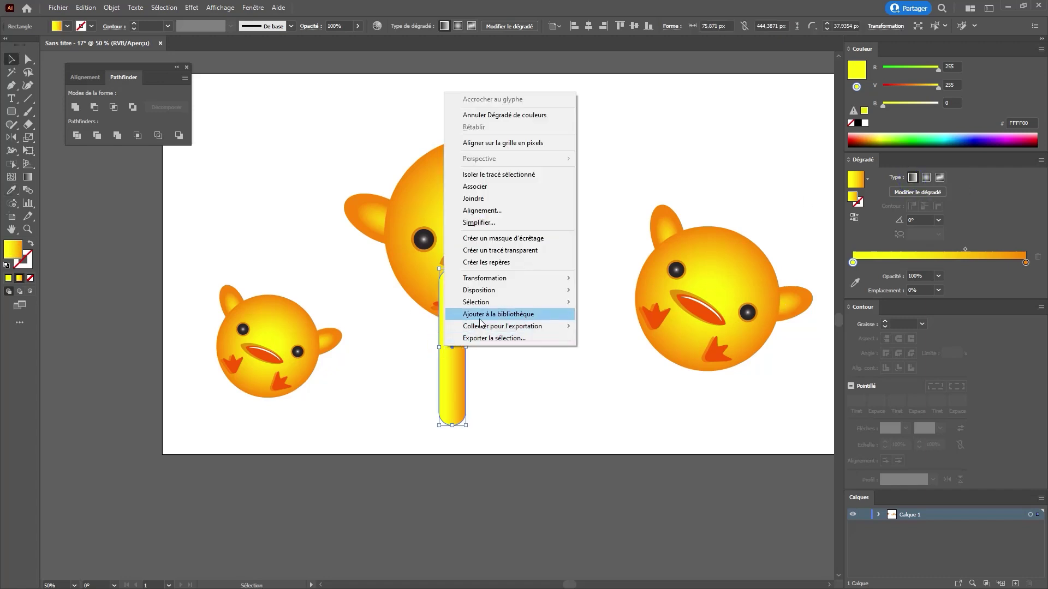
mouse_move(491, 289)
click(633, 326)
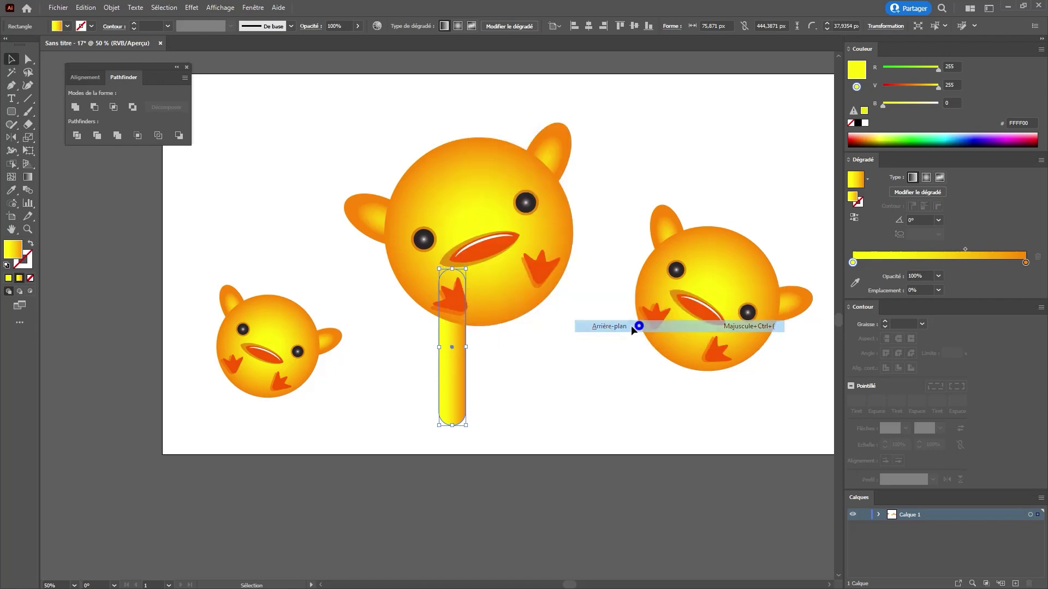
key(g)
mouse_move(477, 326)
mouse_down()
mouse_move(476, 418)
mouse_move(484, 344)
mouse_up()
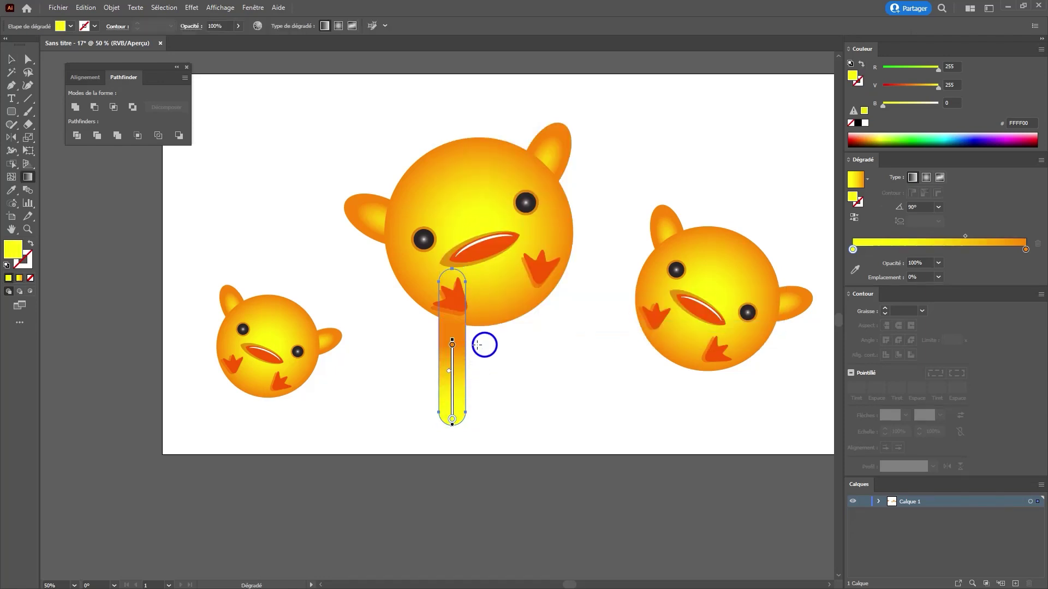
Draw a second, thinner rounded rectangle about 40 × 369 px beside the large character's stick, running down from beneath its beak
key(ctrl+shift+a)
key(z)
click(462, 329)
alt+click(446, 344)
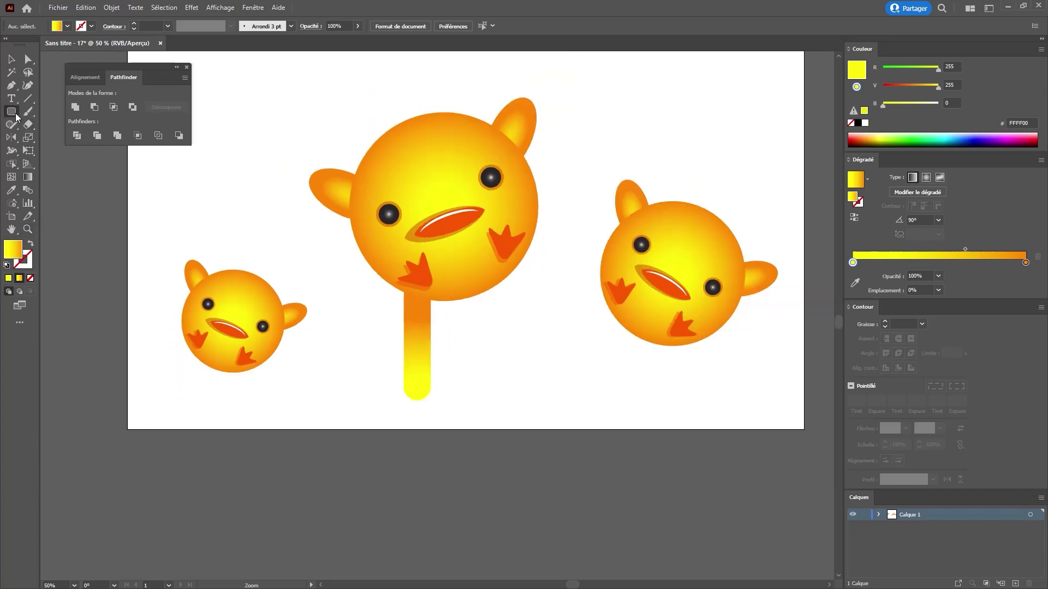
click(16, 115)
drag(439, 246, 452, 375)
Send the thinner stick behind the large character and move it slightly upward
key(v)
right_click(444, 363)
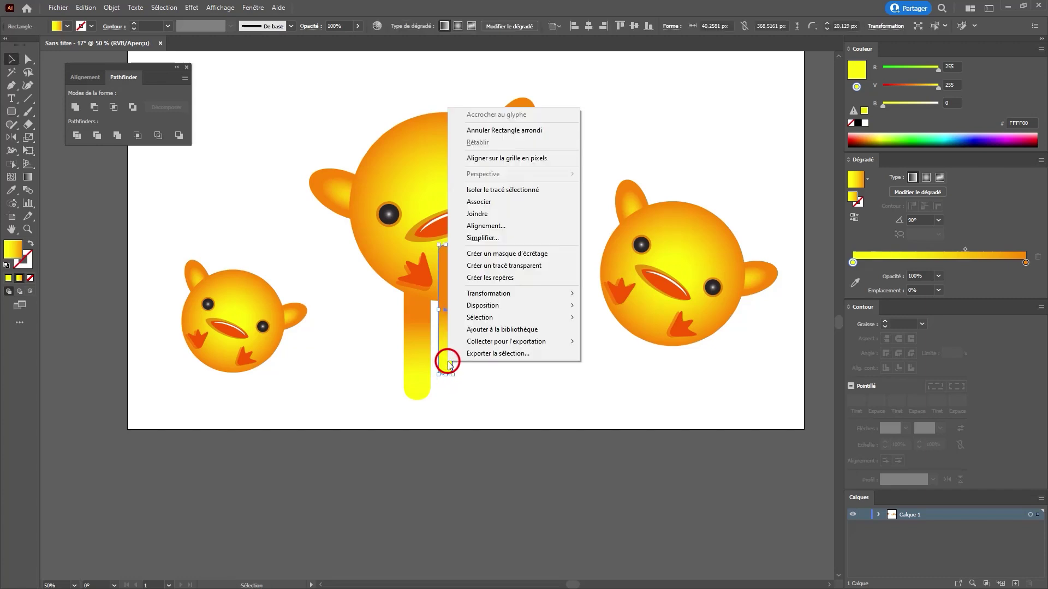
mouse_move(486, 305)
click(590, 341)
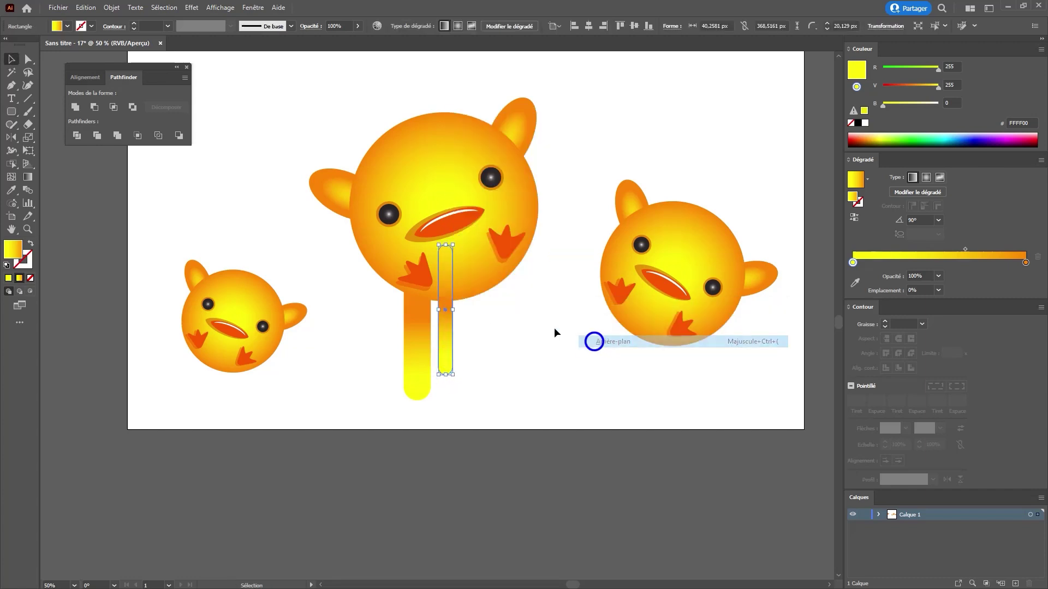
drag(447, 342, 448, 335)
Draw a rounded stick about 37 × 226 px under the small left character and send it to the back
click(11, 111)
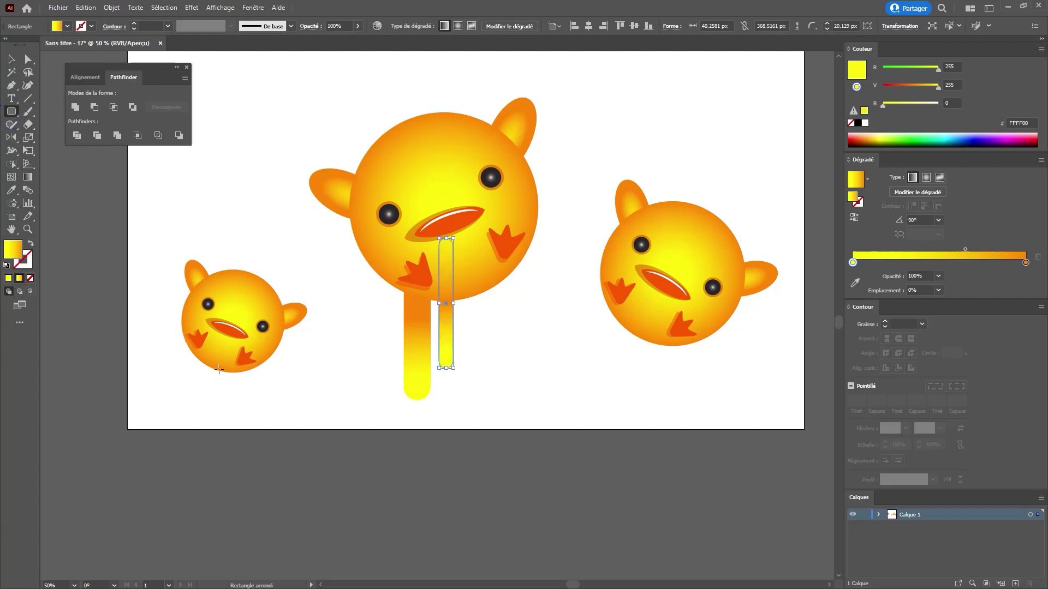
mouse_move(235, 336)
mouse_down()
mouse_move(249, 422)
mouse_move(249, 410)
mouse_up()
key(v)
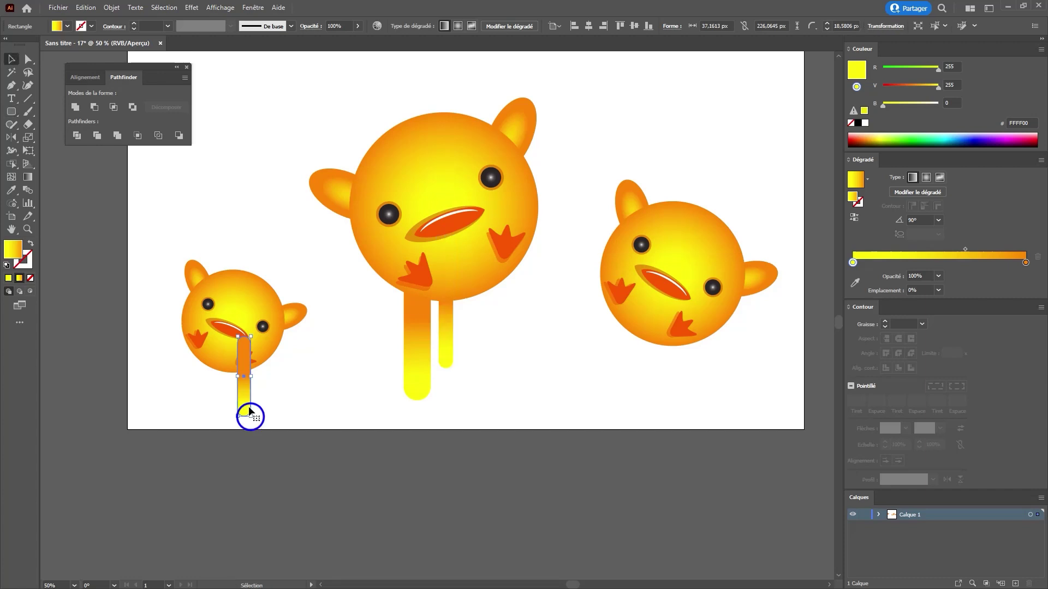
right_click(245, 392)
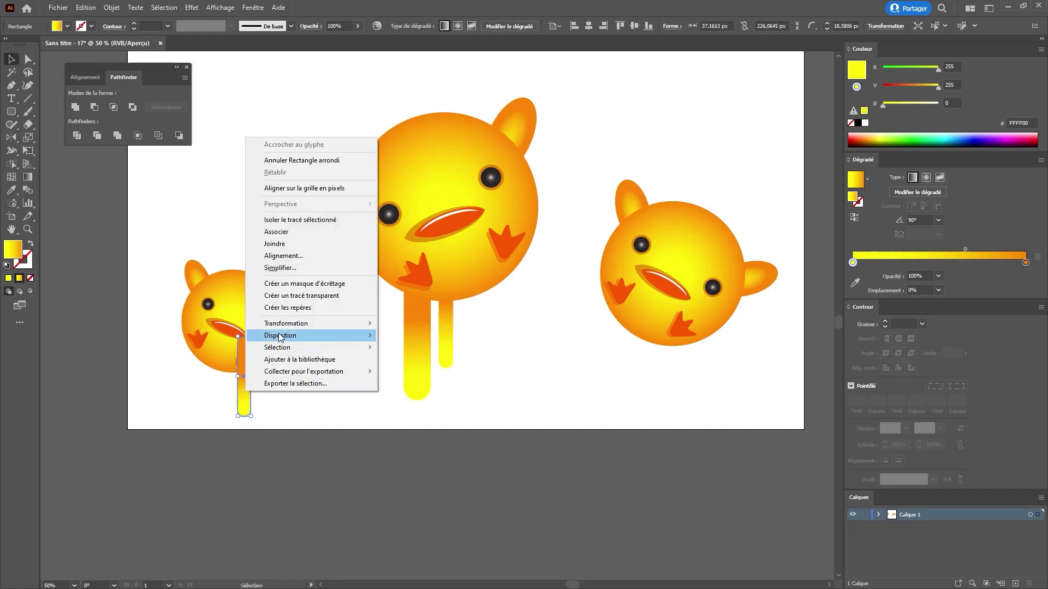
mouse_move(273, 335)
click(411, 372)
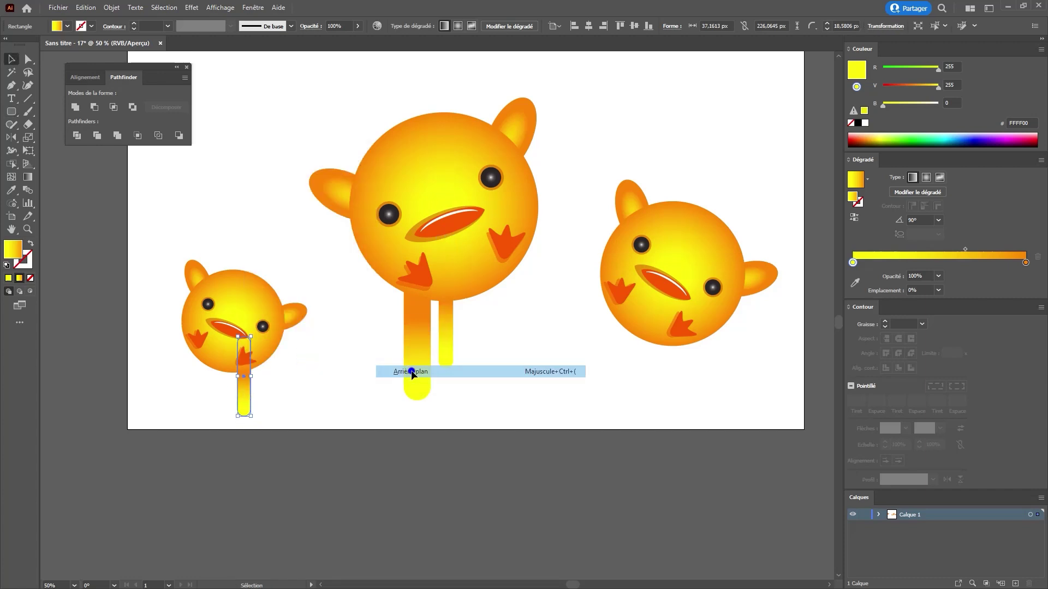
click(480, 362)
Draw three rounded sticks under the right-hand character, about 42 × 251 px, 20 × 409 px and 28 × 260 px
scroll(546, 351, right, 2)
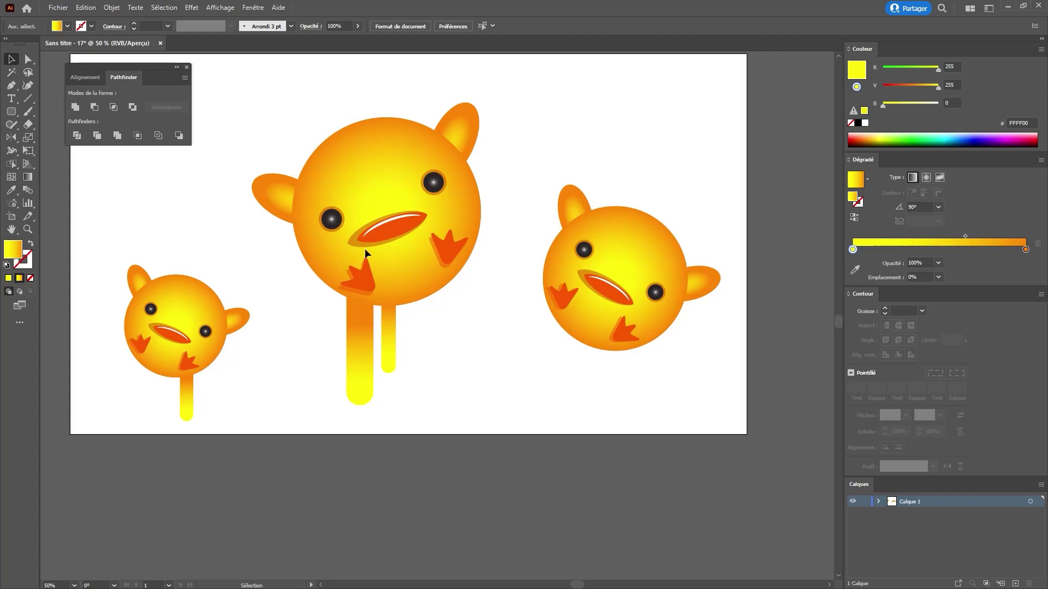
click(10, 114)
drag(561, 357, 572, 372)
drag(571, 374, 571, 375)
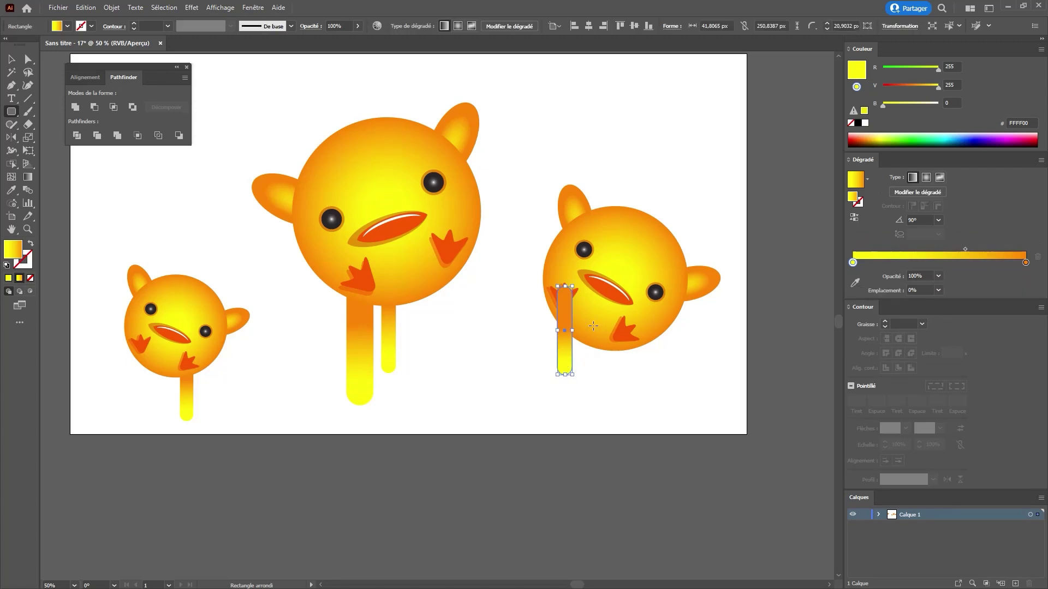
drag(594, 327, 600, 470)
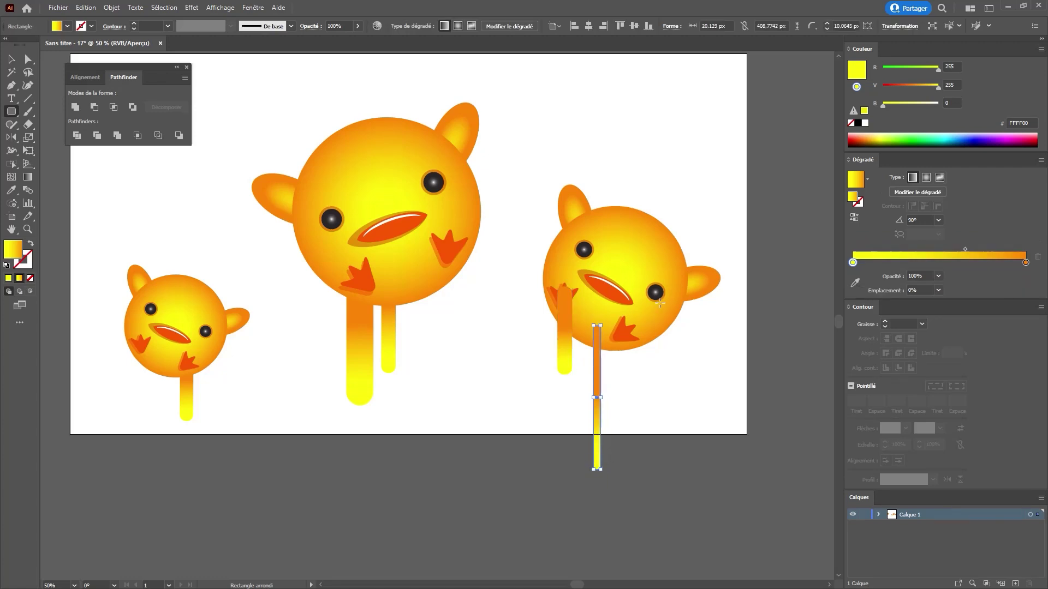
mouse_move(645, 314)
mouse_down()
mouse_move(660, 378)
mouse_move(652, 407)
mouse_up()
Send the right-hand character's three sticks together to the back, behind its body
key(v)
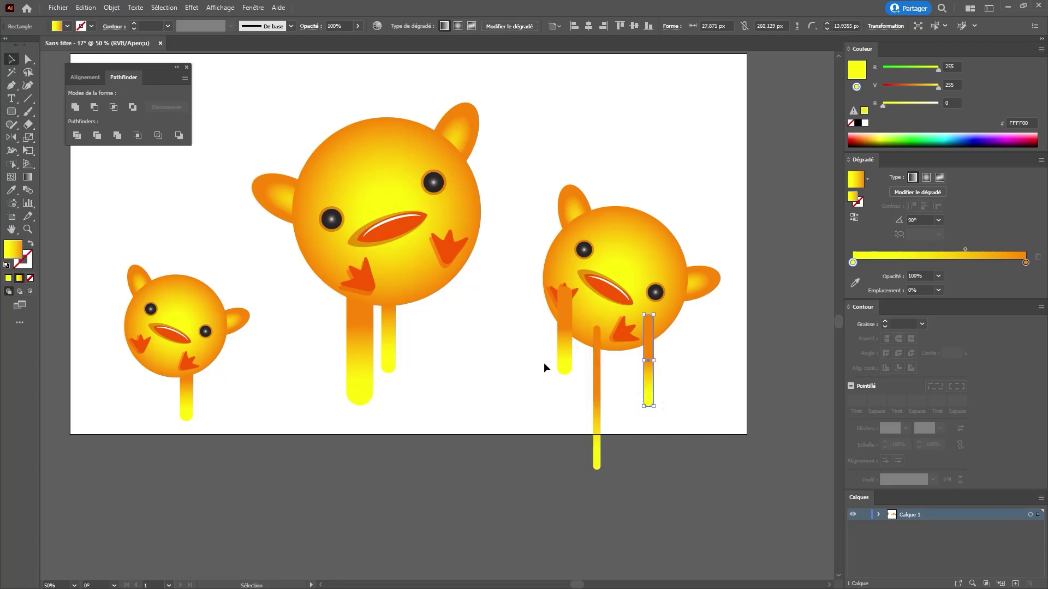
drag(544, 367, 695, 407)
right_click(649, 380)
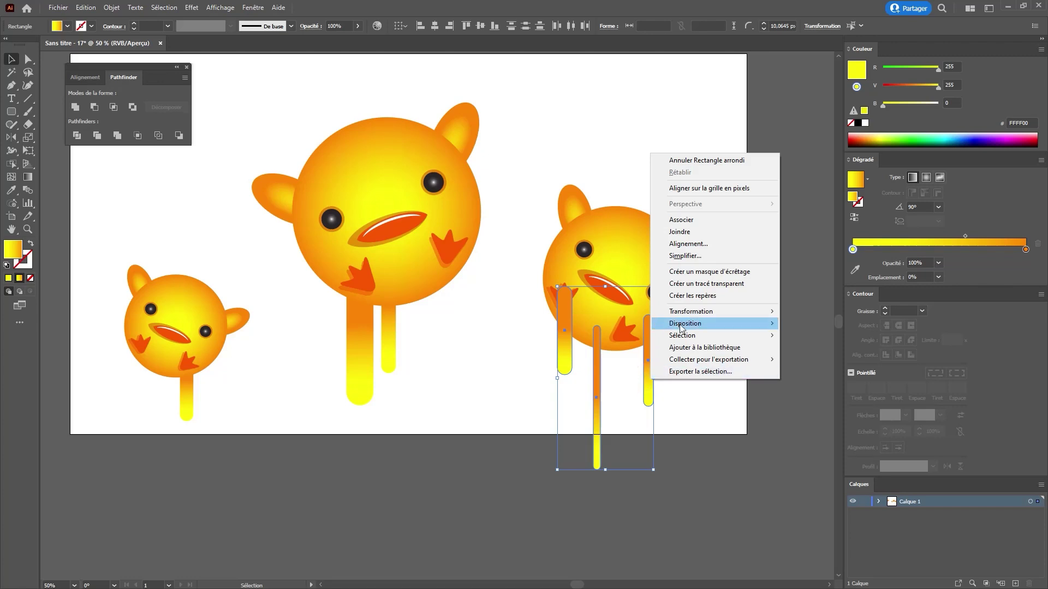
mouse_move(685, 323)
click(860, 359)
click(695, 342)
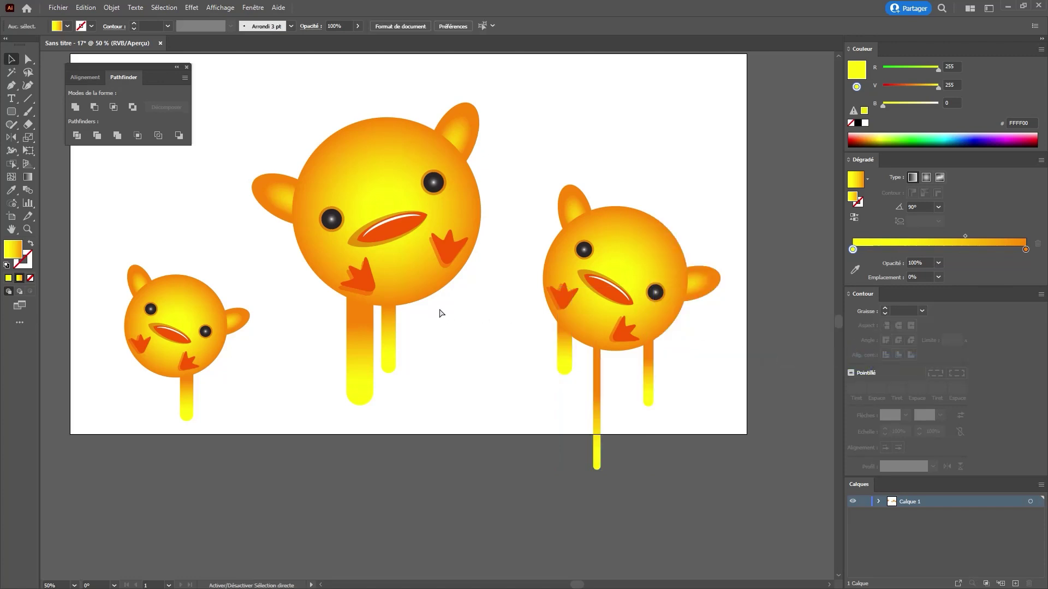
Group the large middle character with its two sticks
key(z)
alt+click(436, 308)
click(404, 309)
key(v)
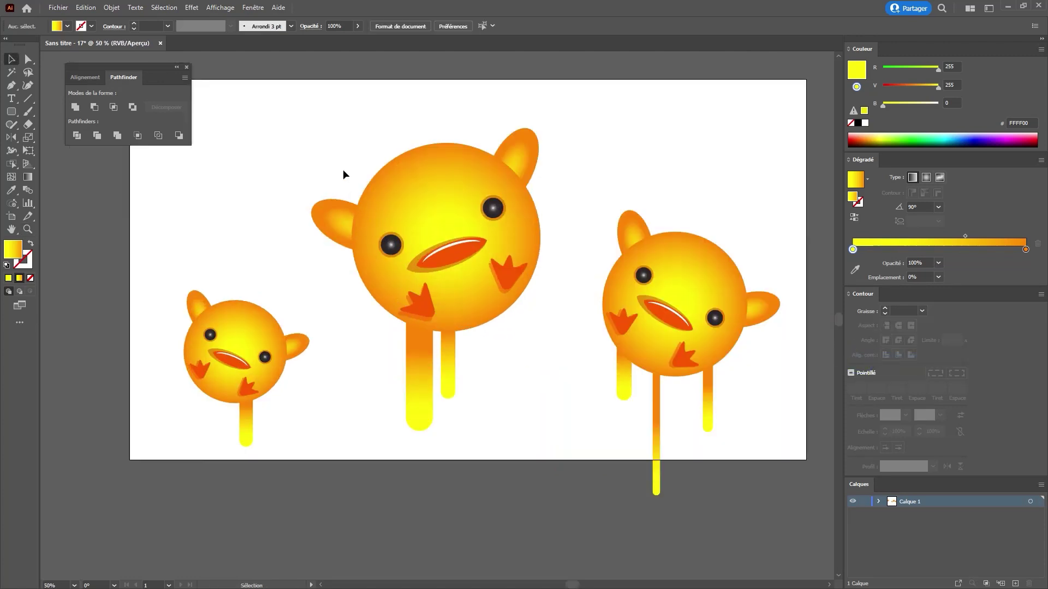
drag(326, 115, 574, 455)
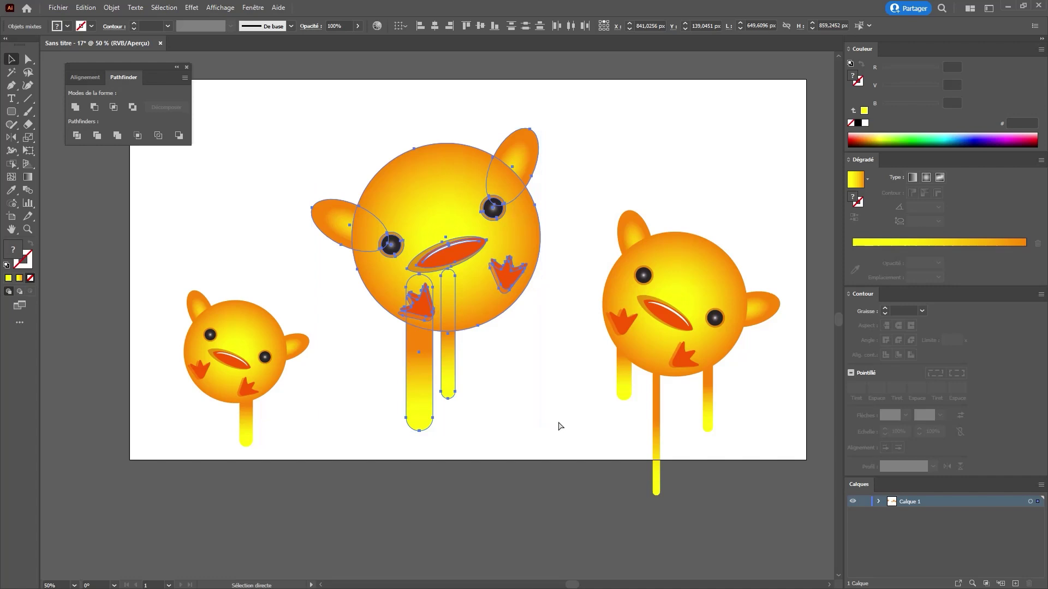
key(ctrl+g)
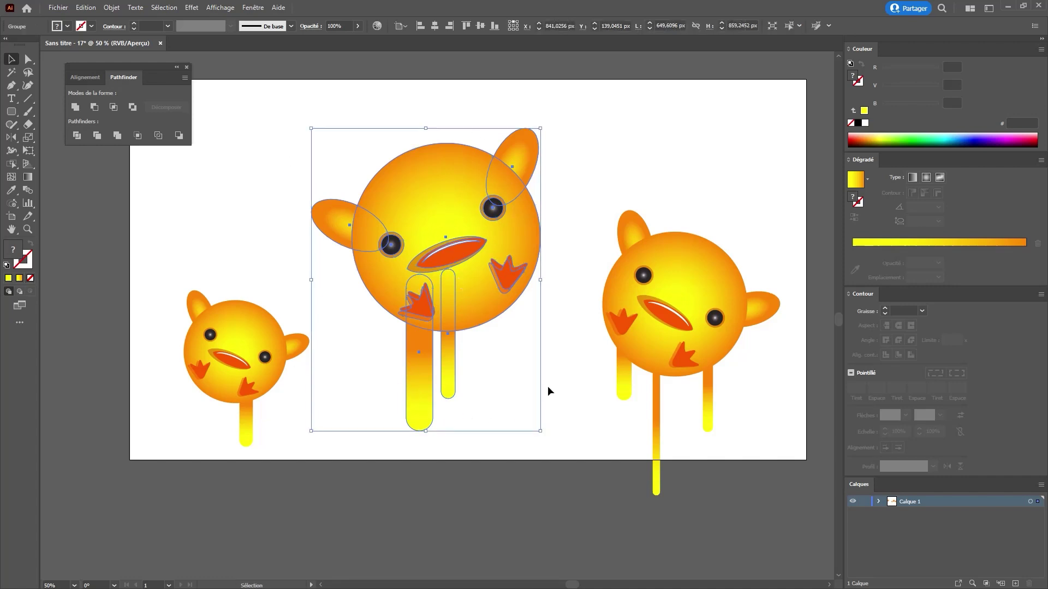
Group the small left character with its stick, and group the right-hand character with its three sticks
key(a)
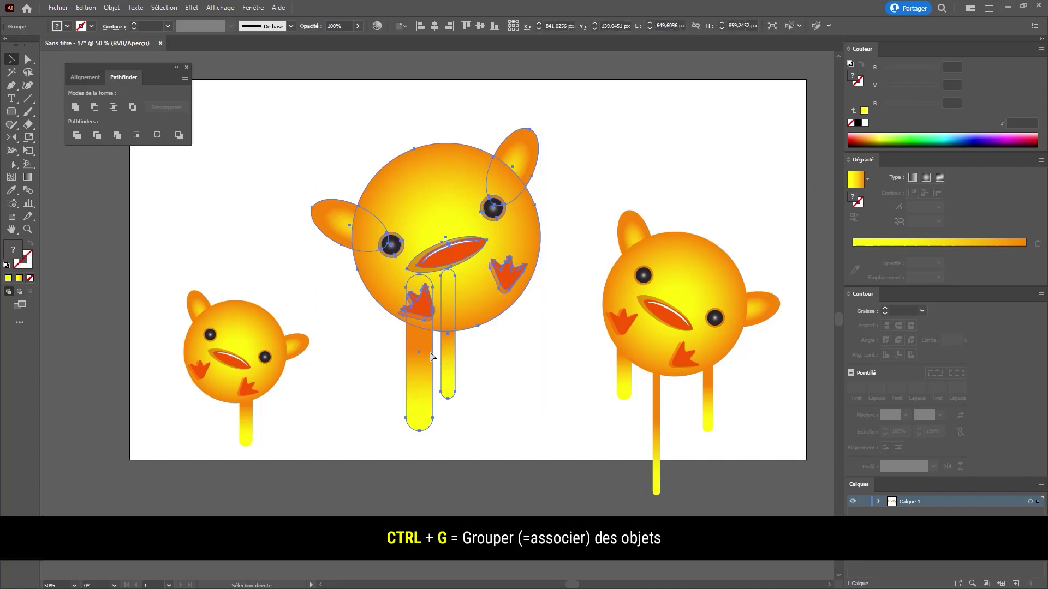
key(v)
drag(156, 294, 308, 457)
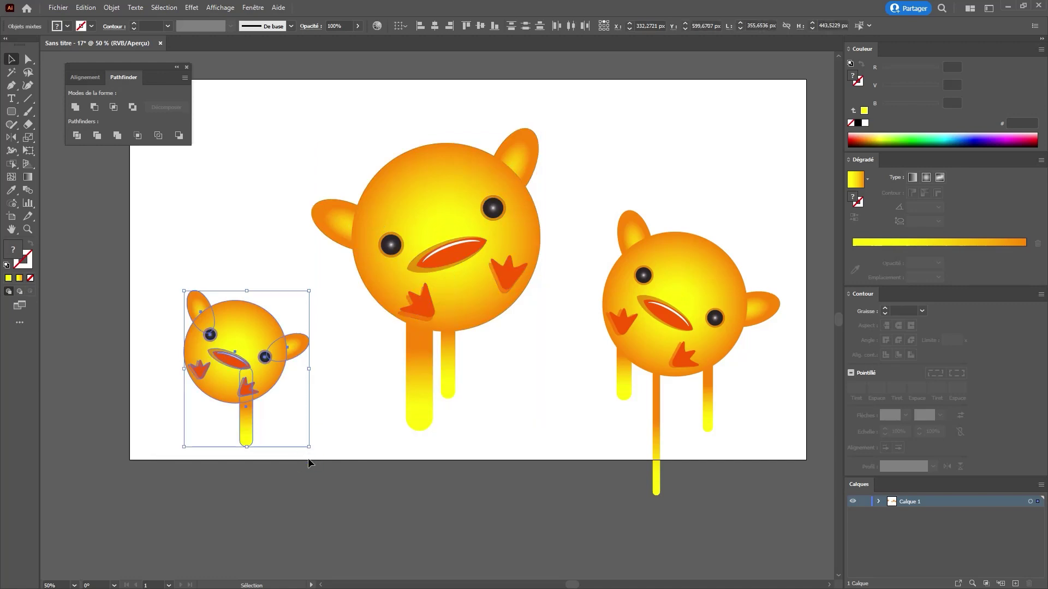
key(a)
drag(596, 210, 793, 512)
key(ctrl+g)
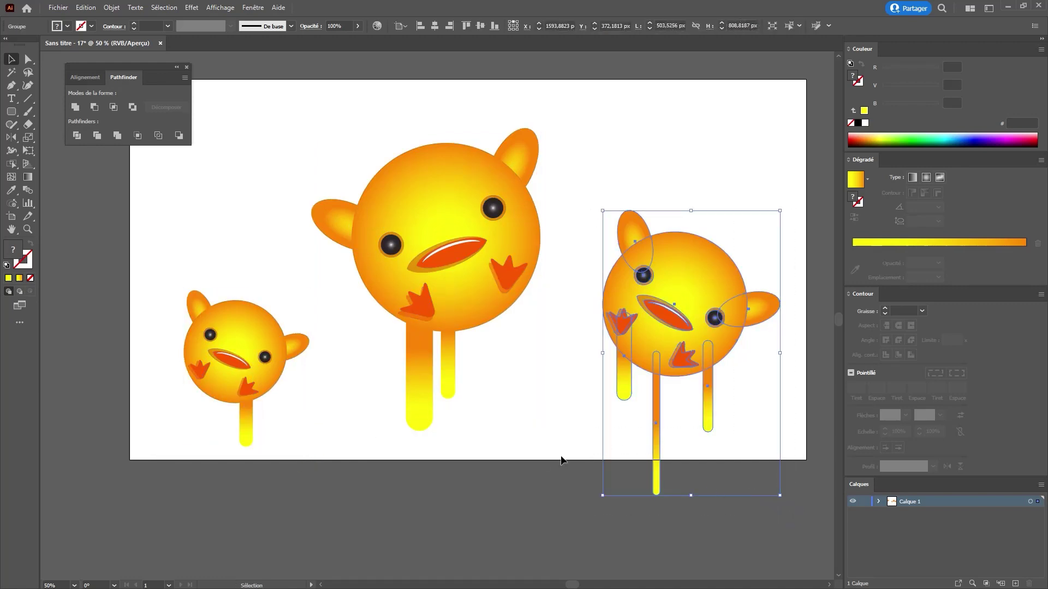
click(540, 458)
Rename the layer holding the characters as "poussins"
key(space)
drag(444, 370, 466, 390)
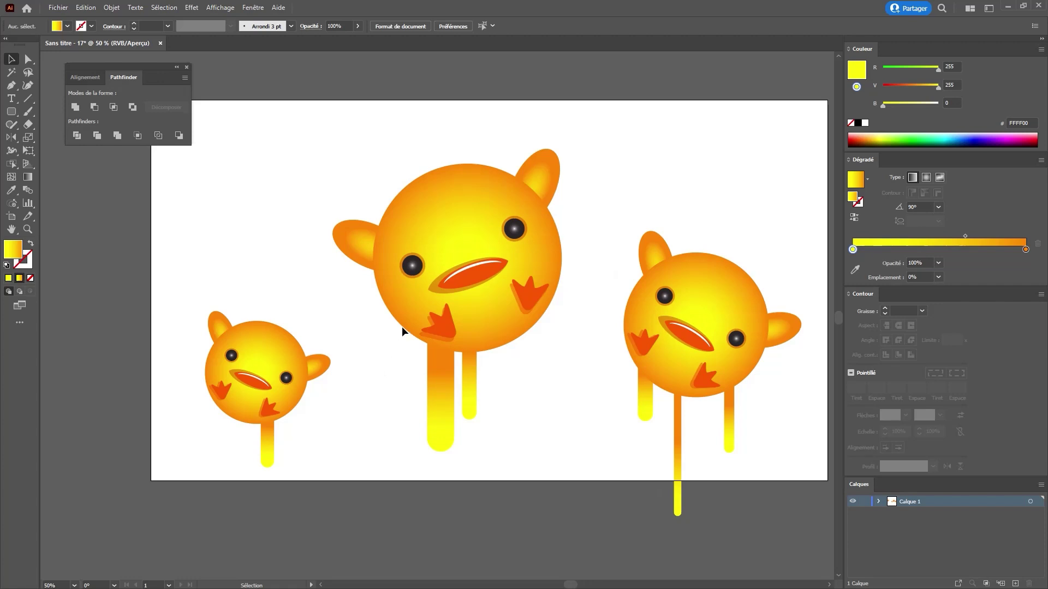
key(z)
alt+click(442, 267)
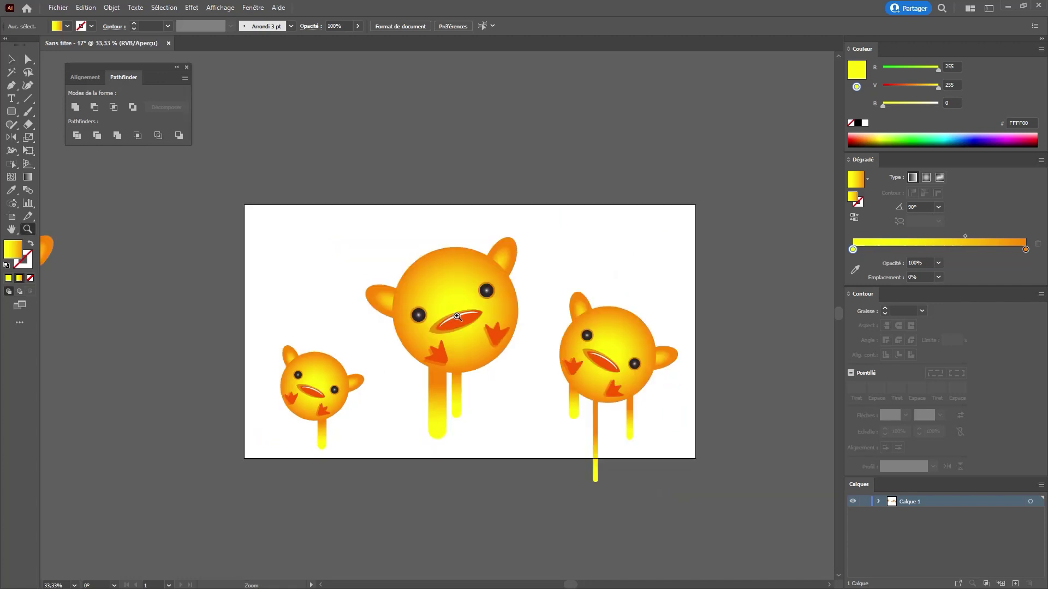
click(457, 317)
scroll(552, 314, down, 1)
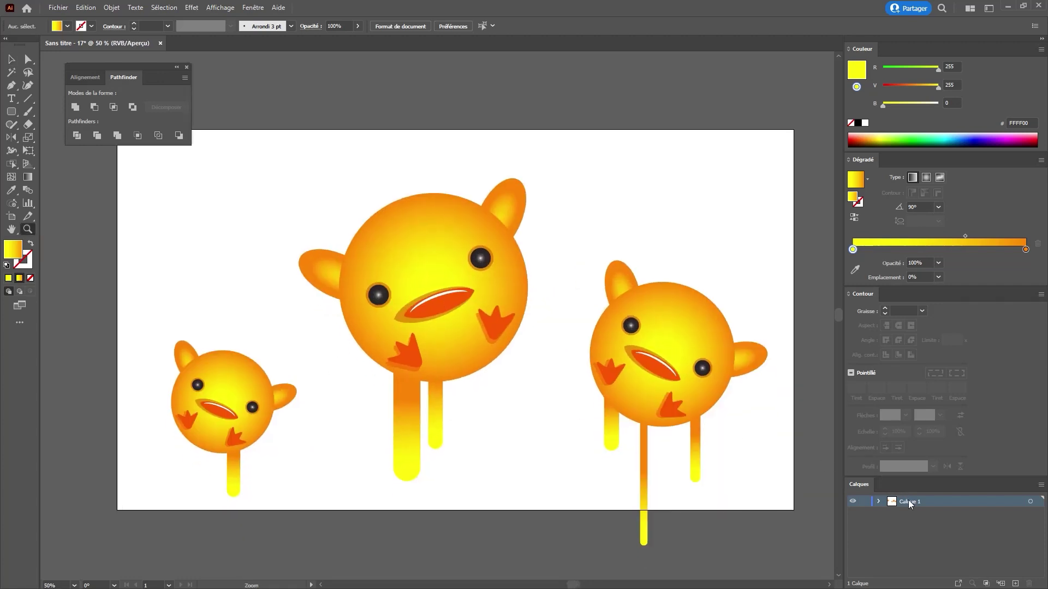
double_click(909, 501)
text(poussins)
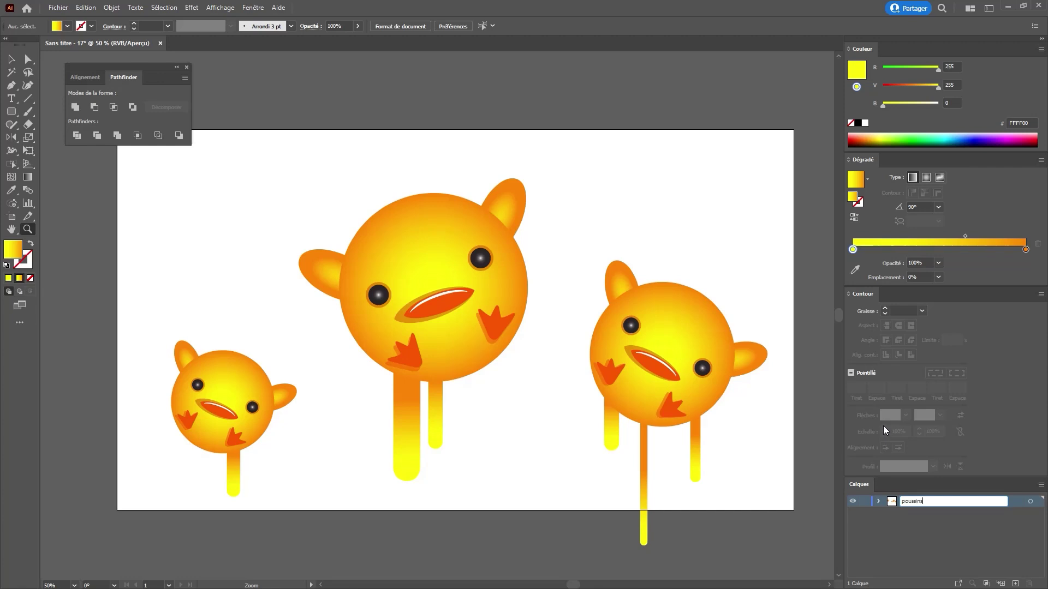
key(Return)
Add a new layer below poussins and name it "ciel"
click(1015, 583)
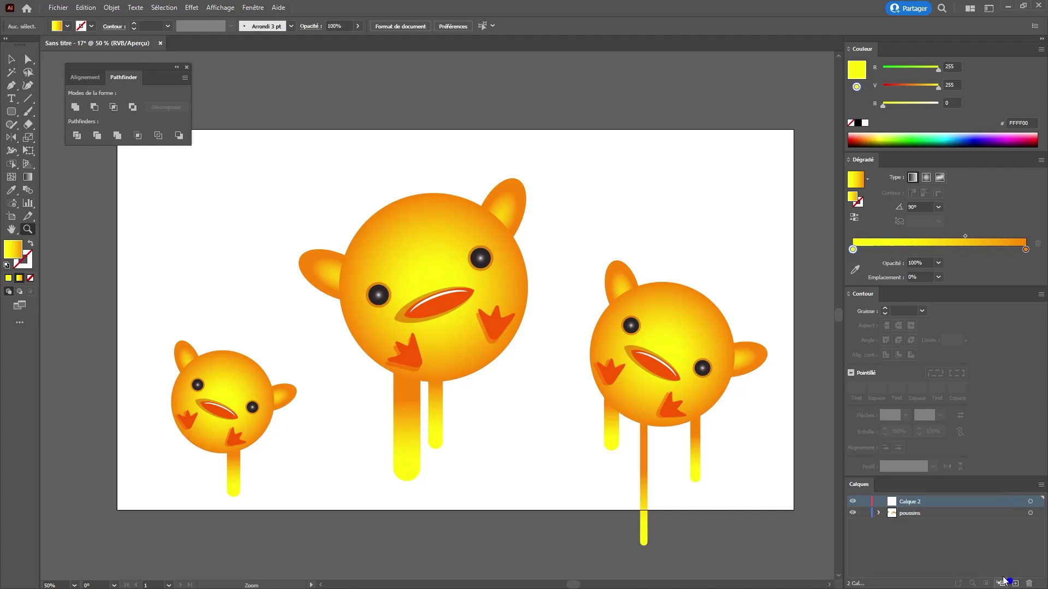
drag(906, 502, 915, 523)
double_click(913, 515)
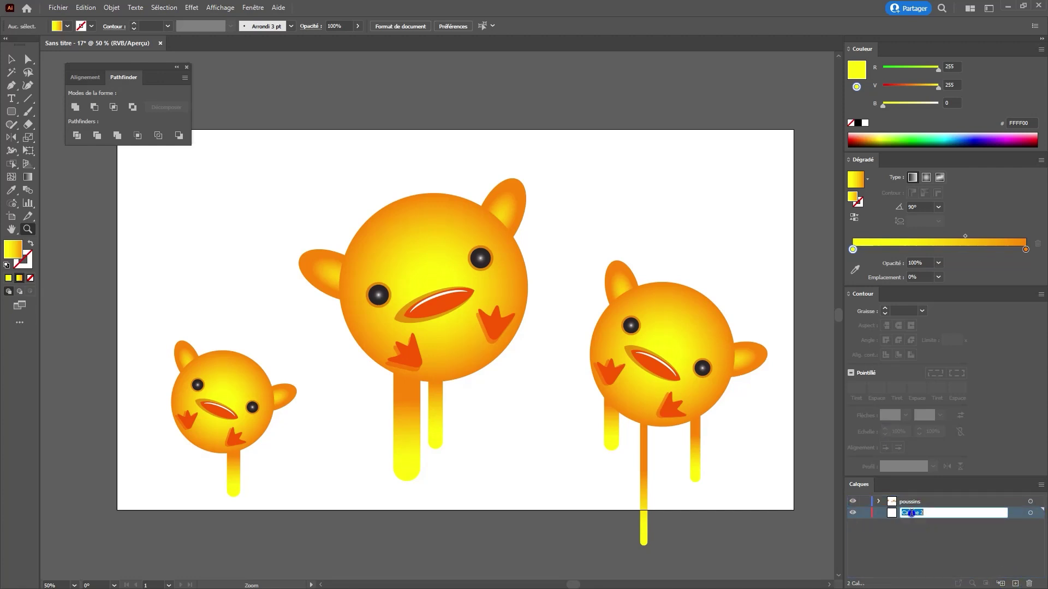
text(ciel)
key(Return)
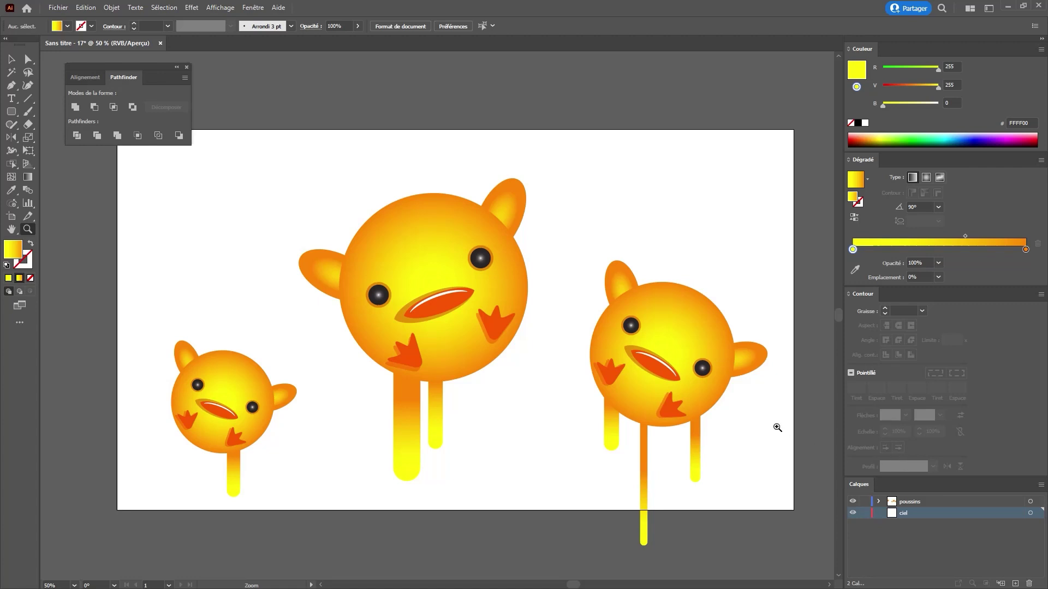
Create a rectangle 1920 px wide and 1080/2 px high on the ciel layer, centred horizontally and aligned to the artboard's top edge
key(m)
click(282, 184)
text(1920)
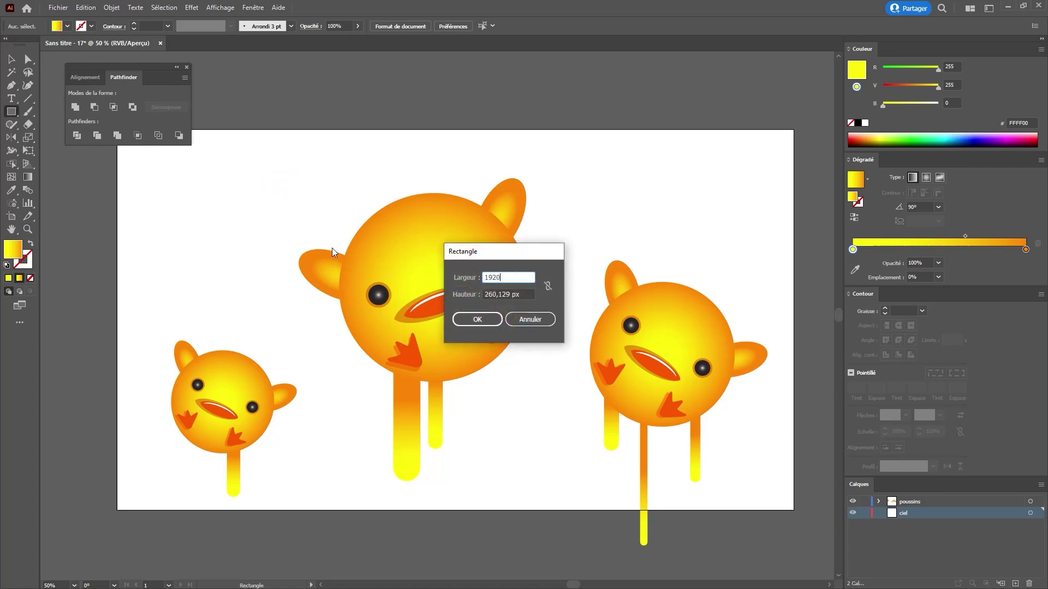
key(Tab)
text(108)
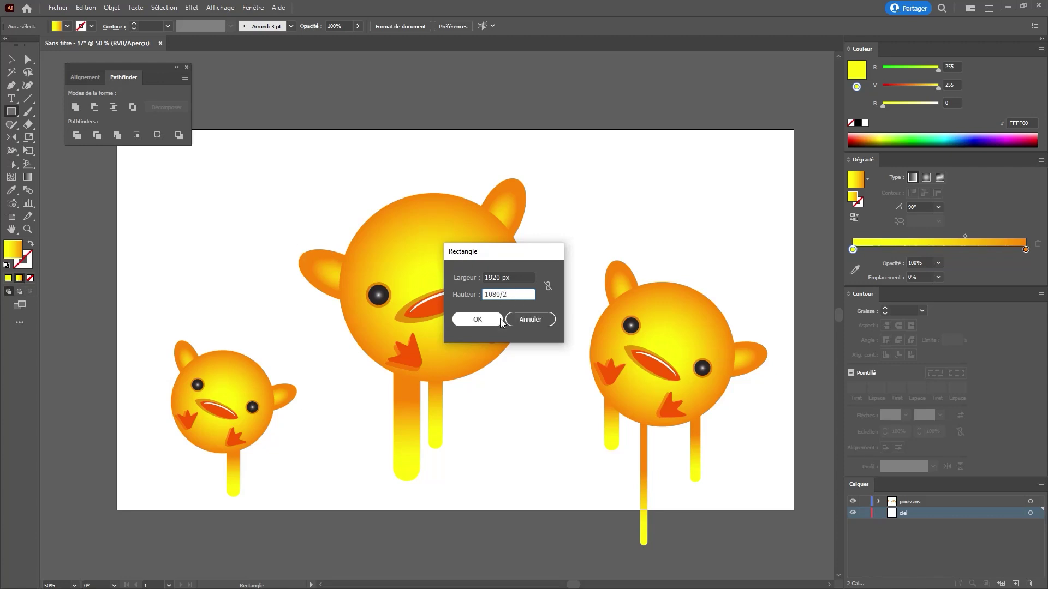
click(478, 320)
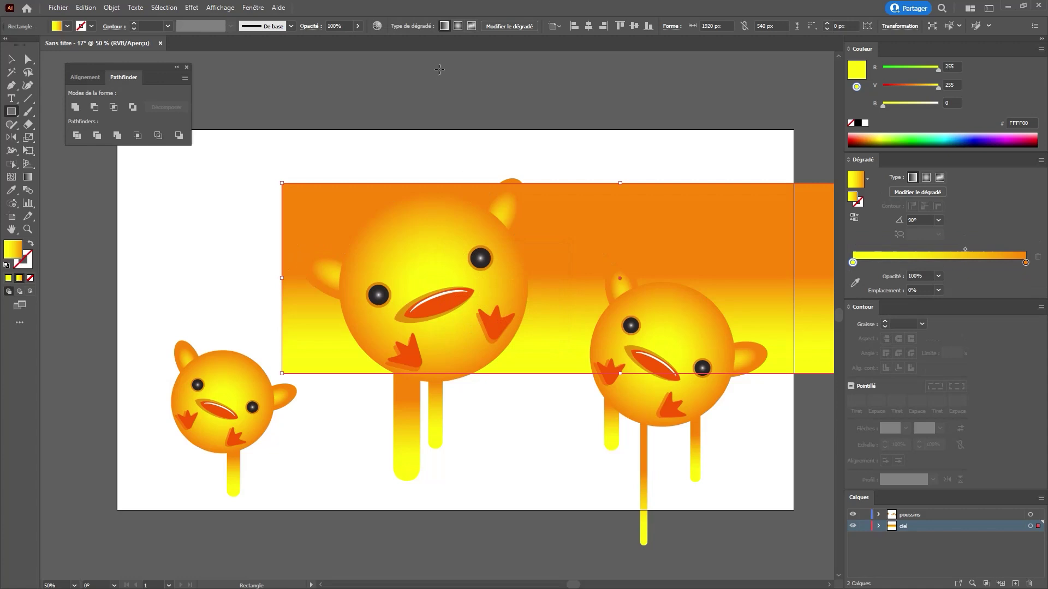
click(587, 28)
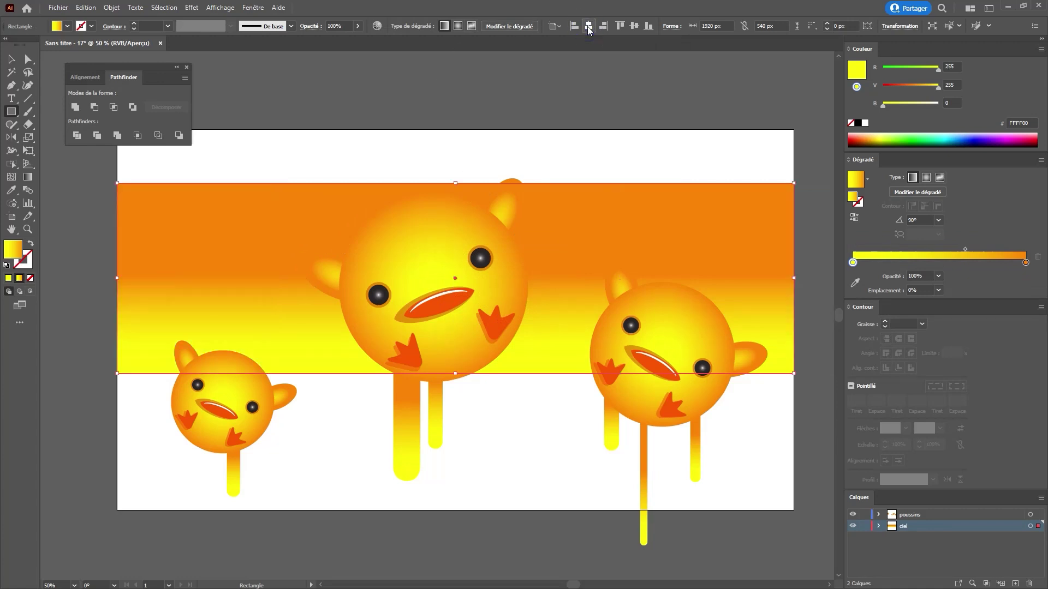
click(619, 26)
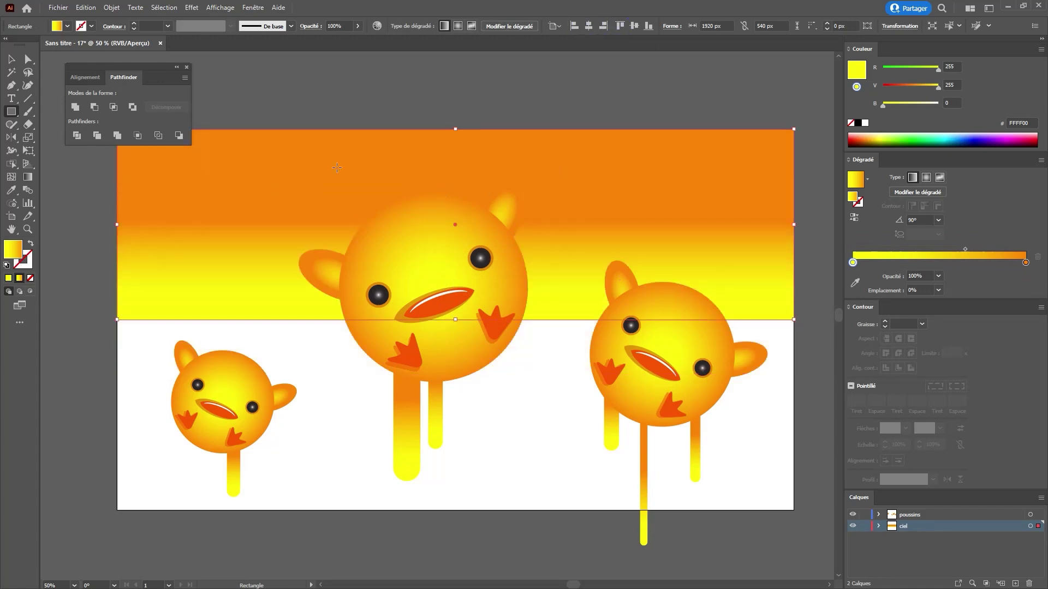
Replace the sky rectangle's gradient with a solid blue fill of RGB 56, 124, 209 (387CD1)
key(i)
click(674, 102)
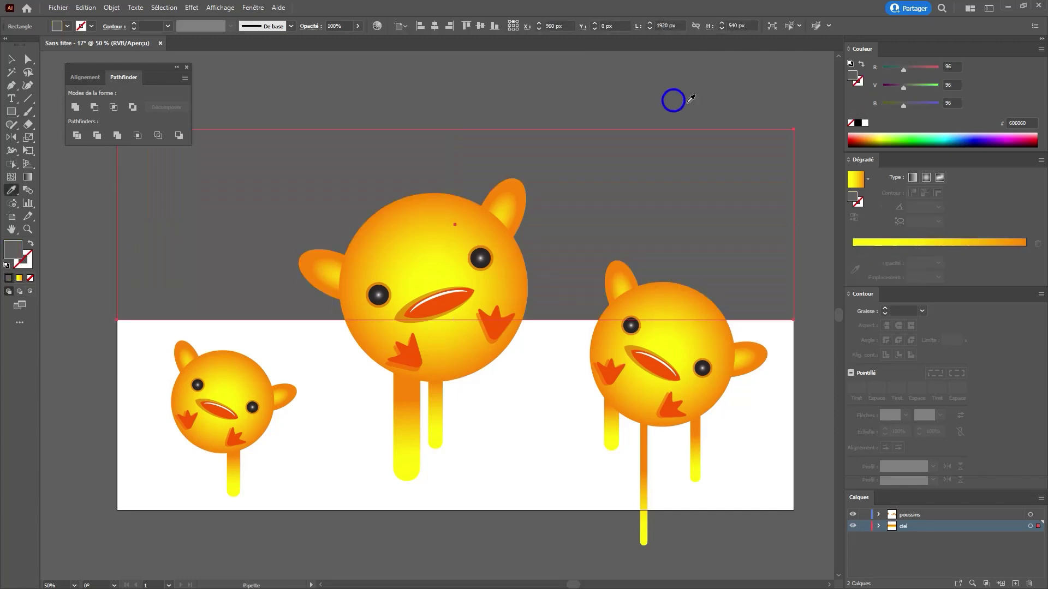
mouse_move(905, 103)
mouse_down()
mouse_move(930, 102)
mouse_move(895, 69)
mouse_move(912, 87)
mouse_up()
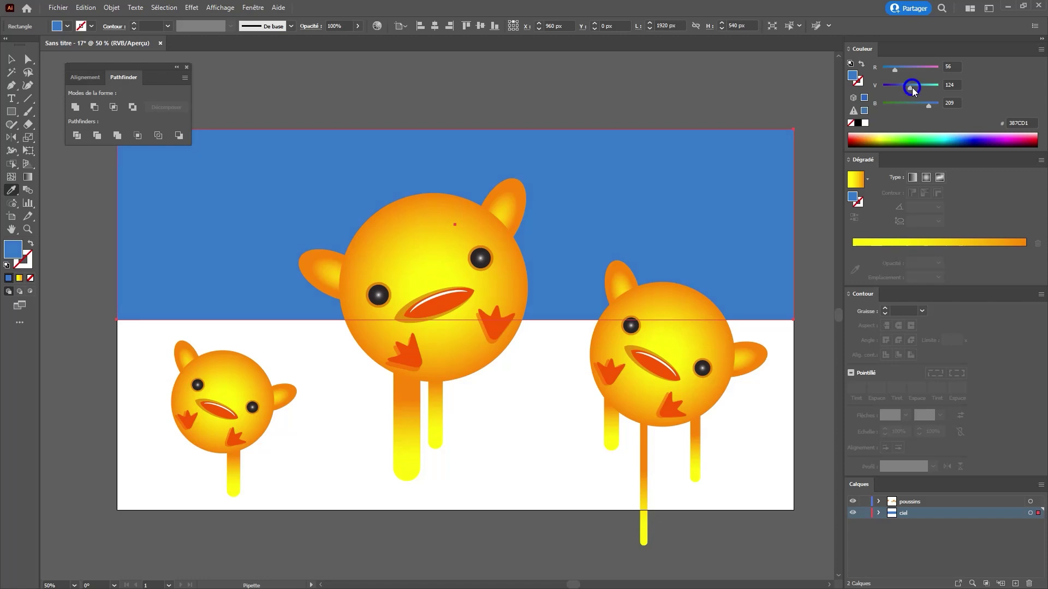
Duplicate the blue sky rectangle straight down over the artboard's lower half and set the copy's height to 540/2 px
key(v)
drag(617, 184, 617, 396)
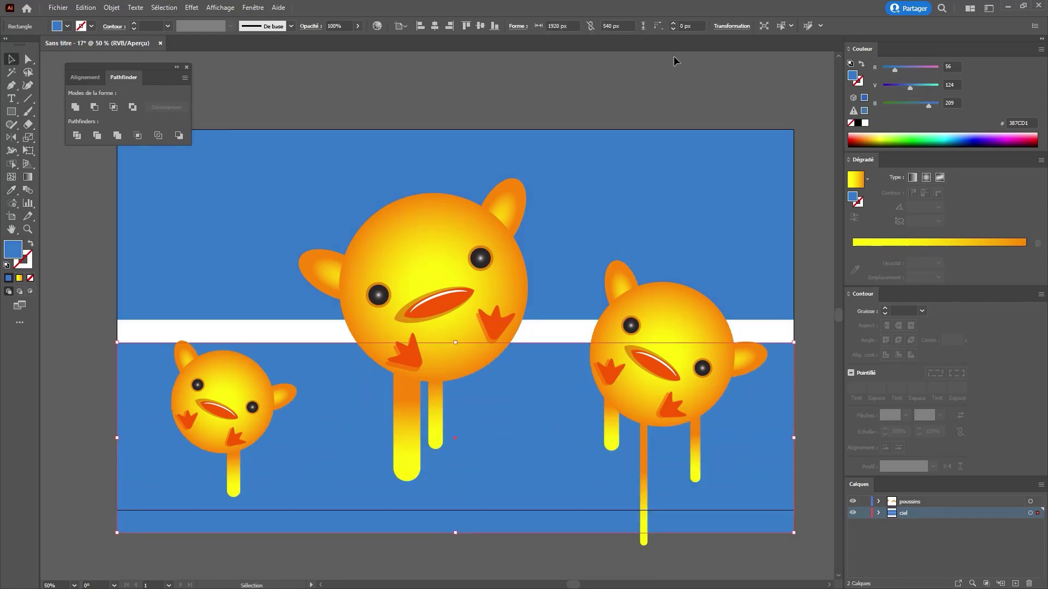
key(a)
click(797, 26)
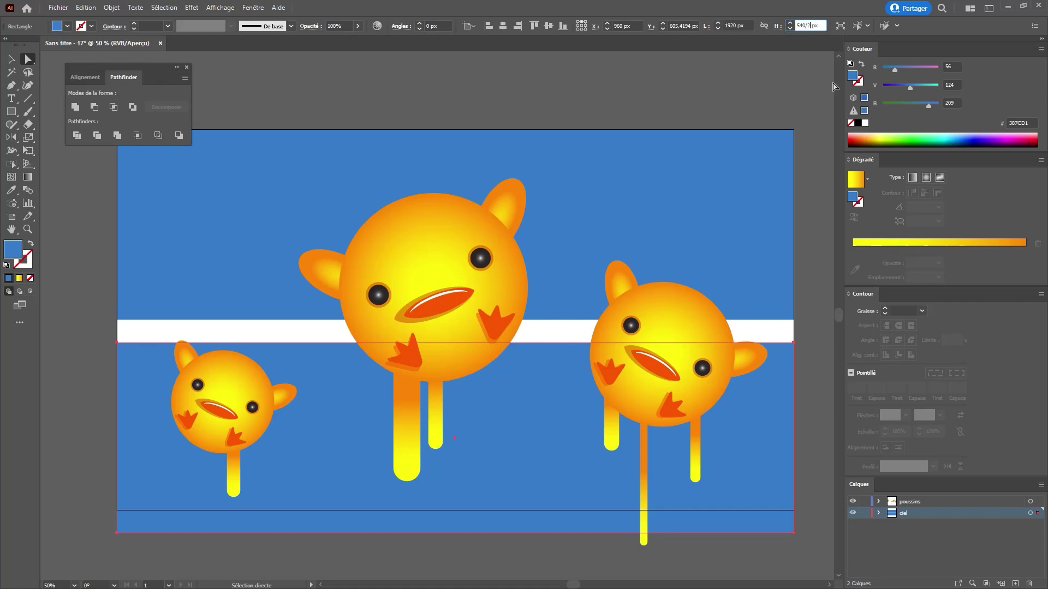
text(/2)
key(Return)
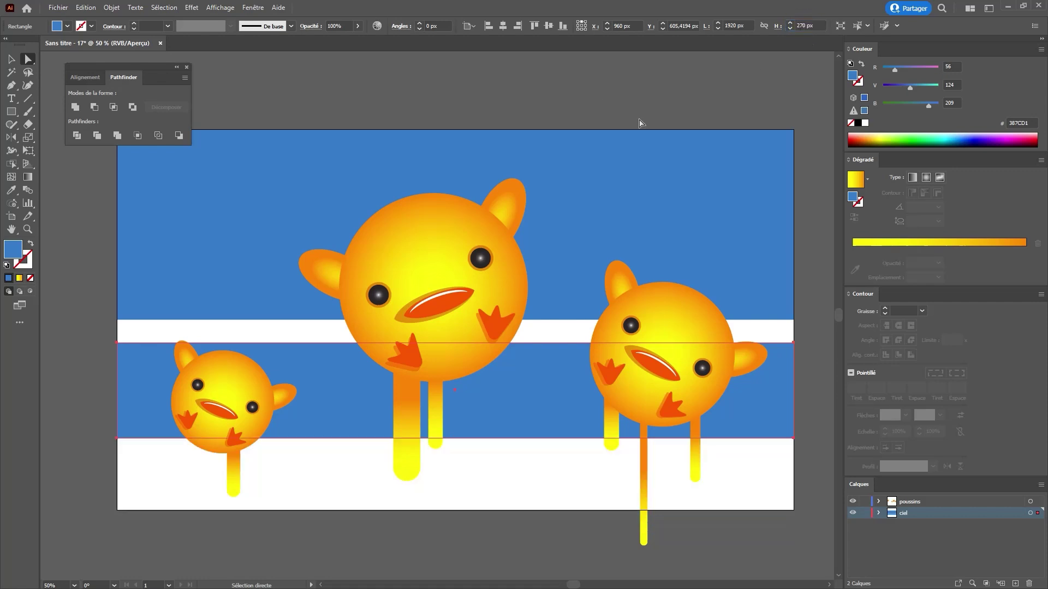
Recolour the half-height sky band to a lighter blue, RGB 56, 177, 222 (38B1DE)
key(v)
click(920, 87)
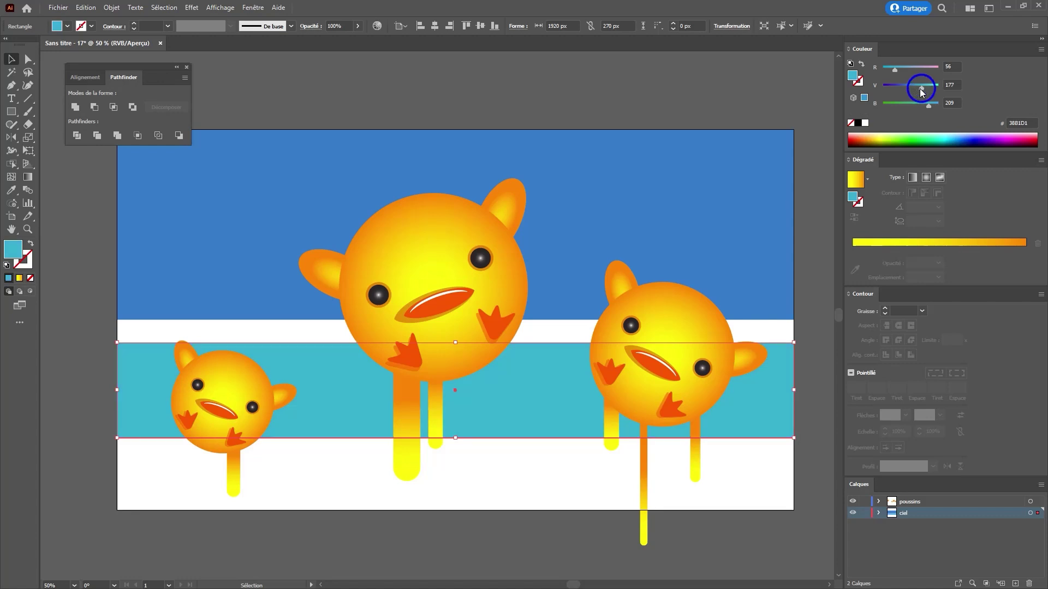
click(932, 105)
Close the gap between the two sky bands by distributing their vertical spacing at 0 px, with the upper band as key object
shift+click(570, 304)
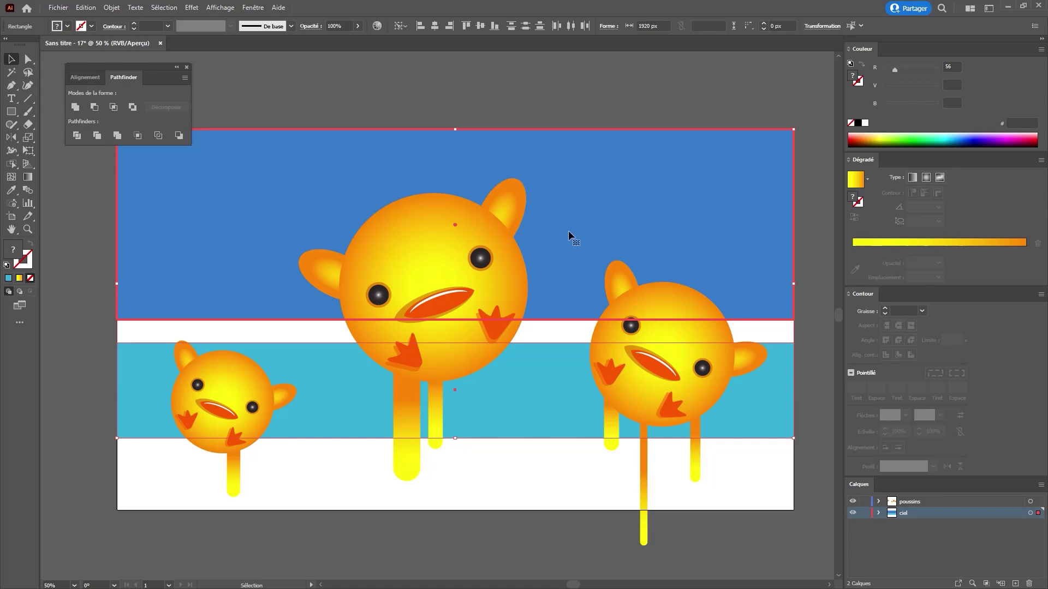
click(84, 77)
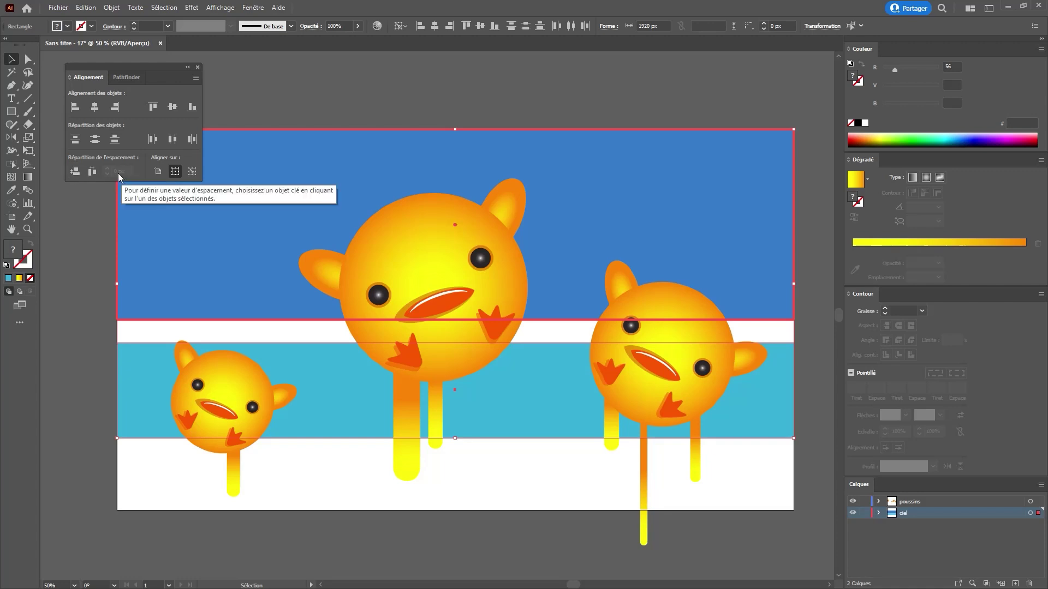
click(75, 173)
click(354, 435)
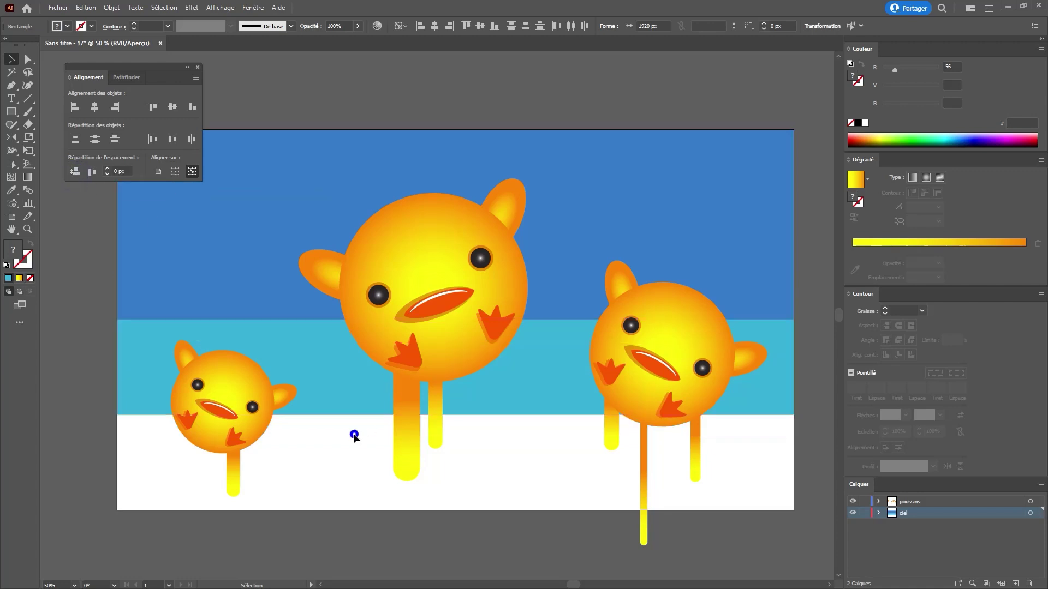
Duplicate the light blue band downward and align the copy to the artboard's bottom edge
drag(379, 423, 398, 362)
drag(545, 306, 540, 408)
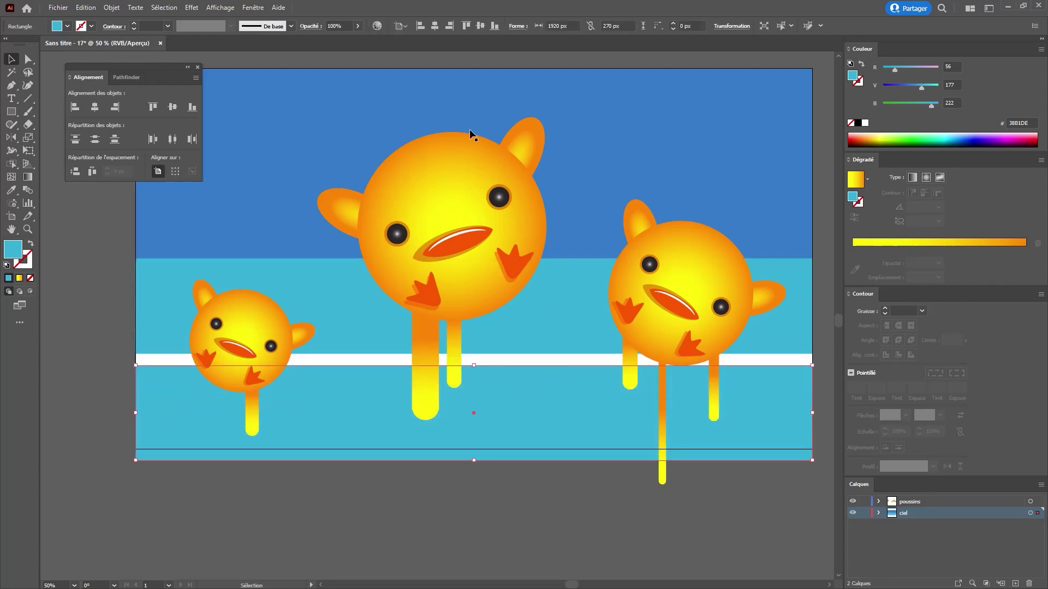
click(494, 26)
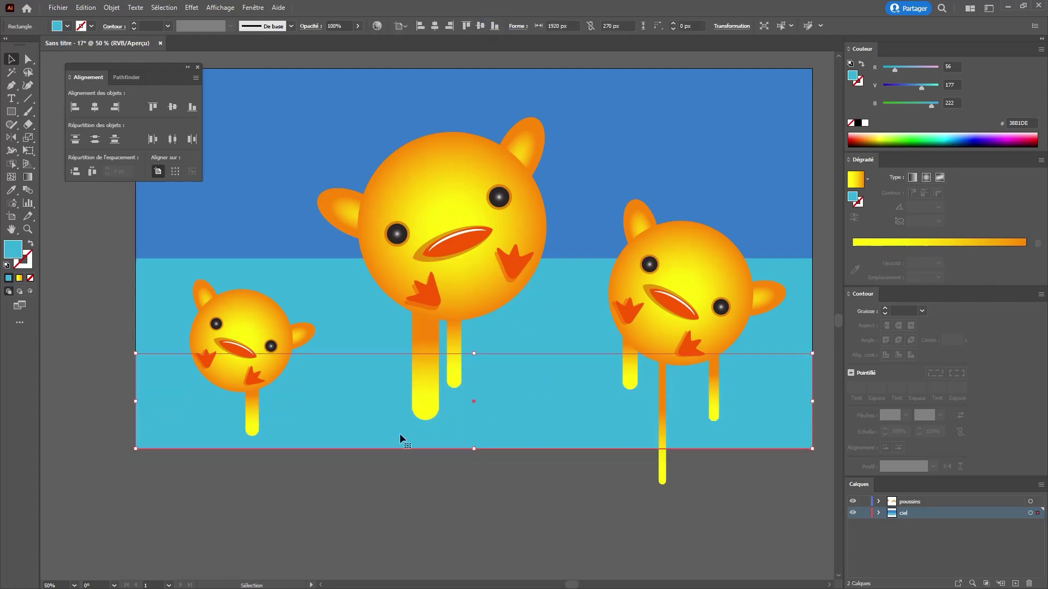
Recolour the lowest sky band to bright cyan, RGB 39, 234, 255 (27EAFF), and deselect it
drag(919, 90, 928, 93)
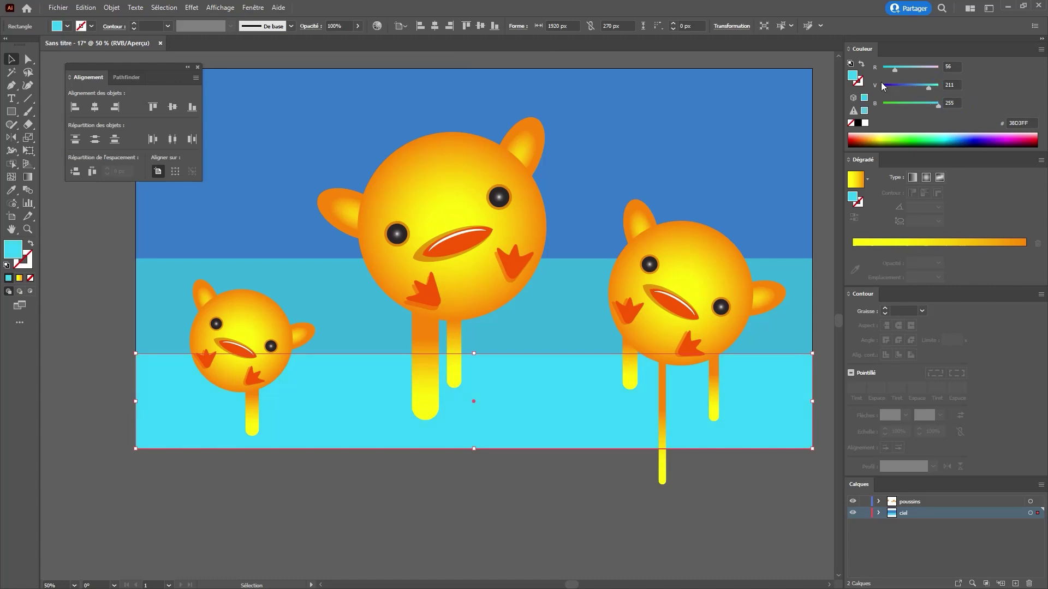
mouse_move(892, 69)
mouse_down()
mouse_move(934, 87)
mouse_move(893, 70)
mouse_up()
key(ctrl+shift+a)
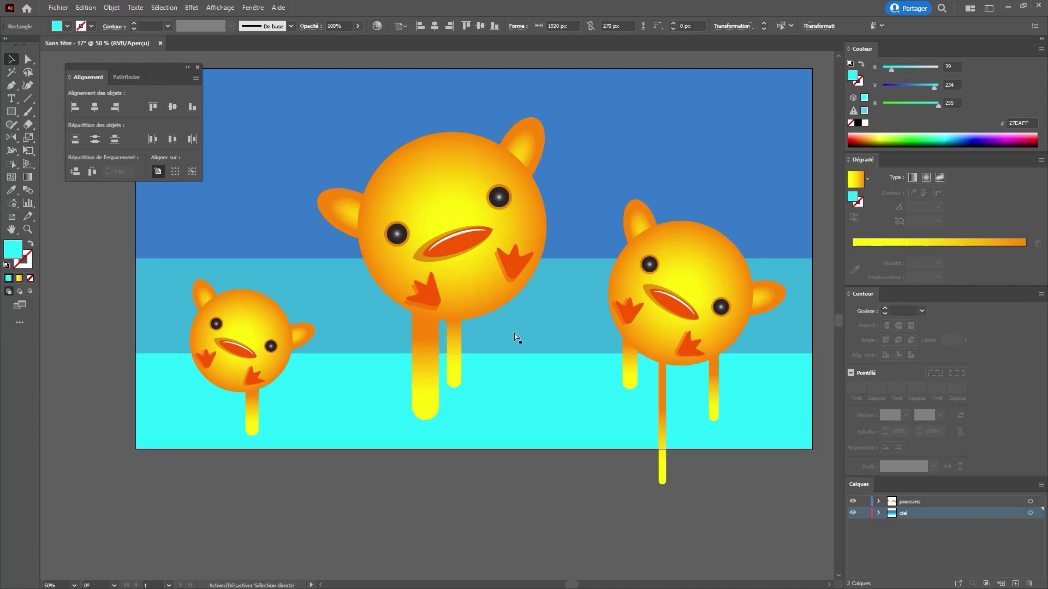
Lock the ciel and poussins layers and add a new layer between them
key(z)
alt+click(447, 285)
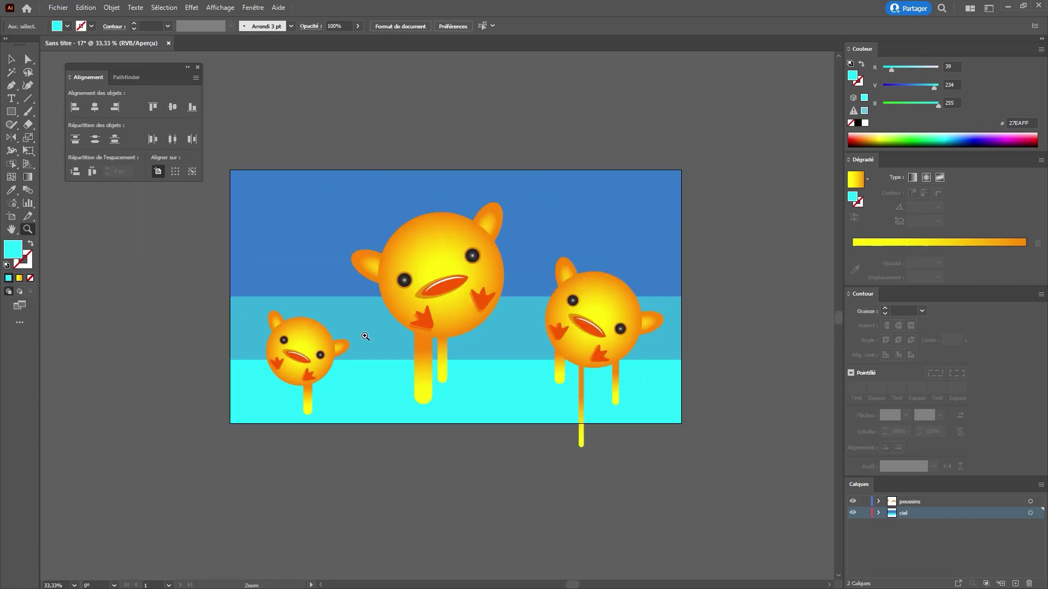
drag(866, 512, 865, 500)
click(1014, 583)
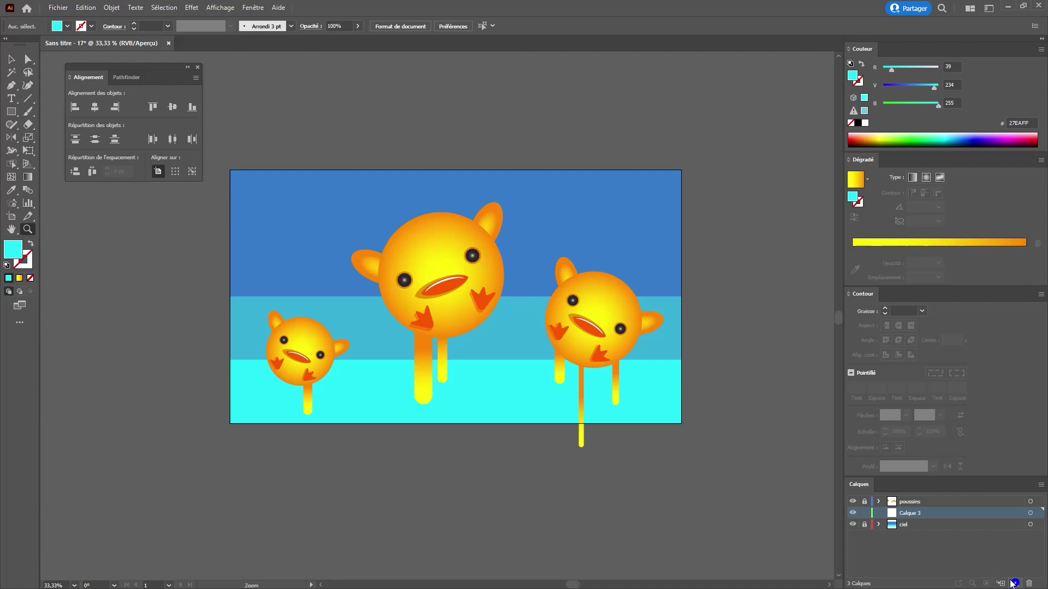
Name the new layer "poussins arrière plan"
double_click(907, 512)
text(pous)
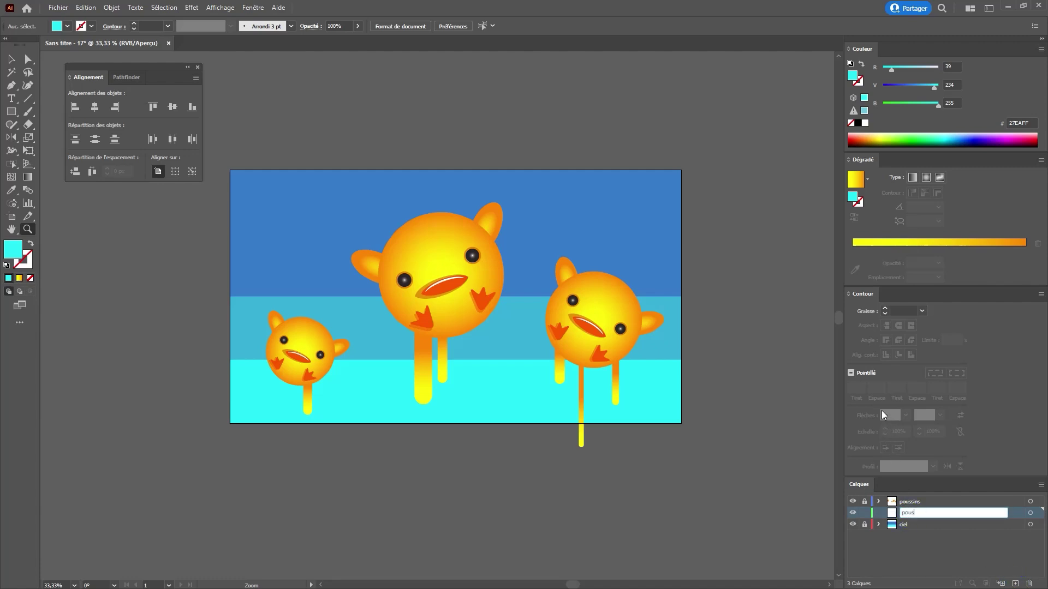
text(sins arrire)
key(Left)
key(Left)
key(Left)
key(Left)
key(Left)
key(Left)
key(Left)
text(è)
key(Return)
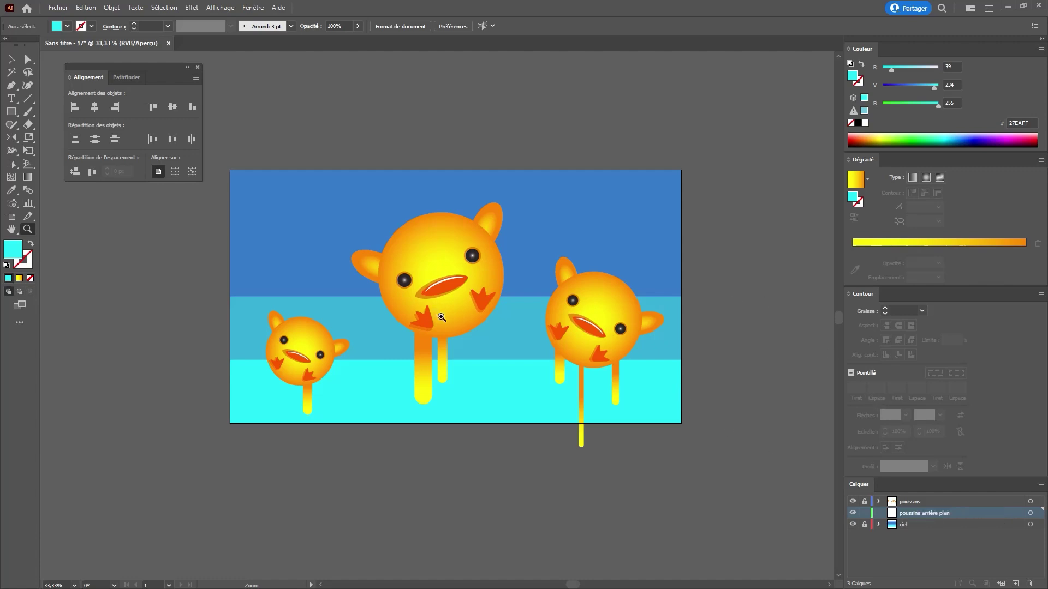
Copy the large chick onto the poussins arrière plan layer, relock poussins, and place the copy at the artboard's lower edge
click(864, 502)
key(v)
click(460, 310)
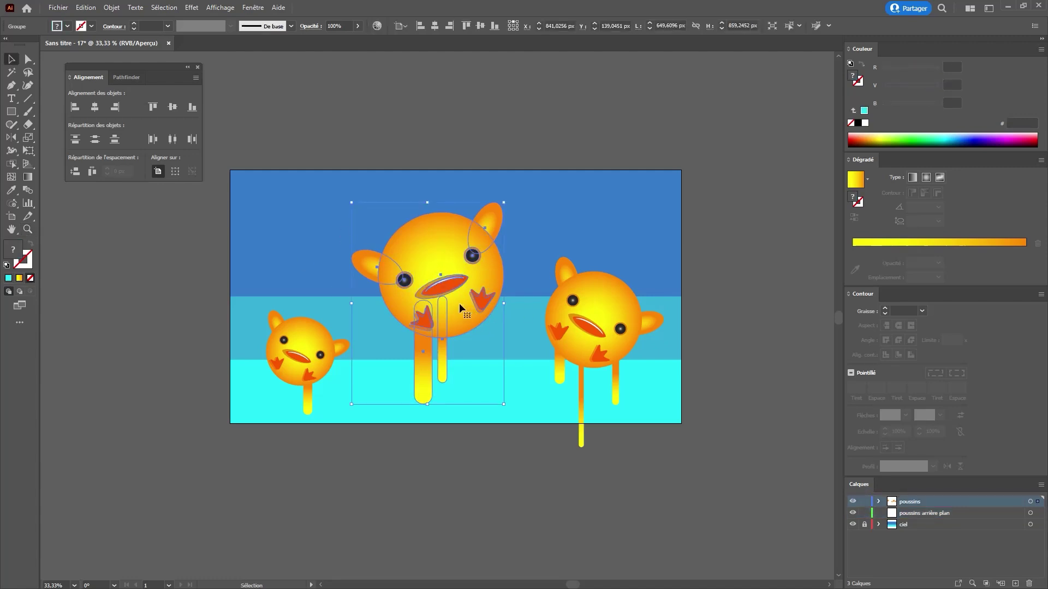
key(a)
click(864, 502)
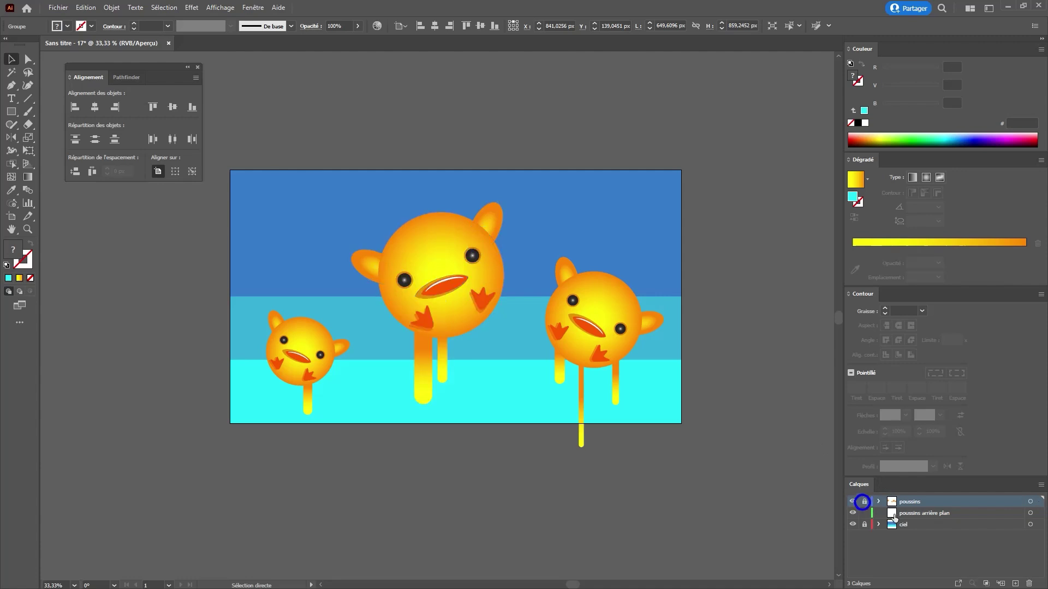
click(929, 513)
key(ctrl+a)
drag(486, 335, 539, 465)
Delete the two sticks from the chick copy and move the remaining body further down
drag(544, 551, 491, 532)
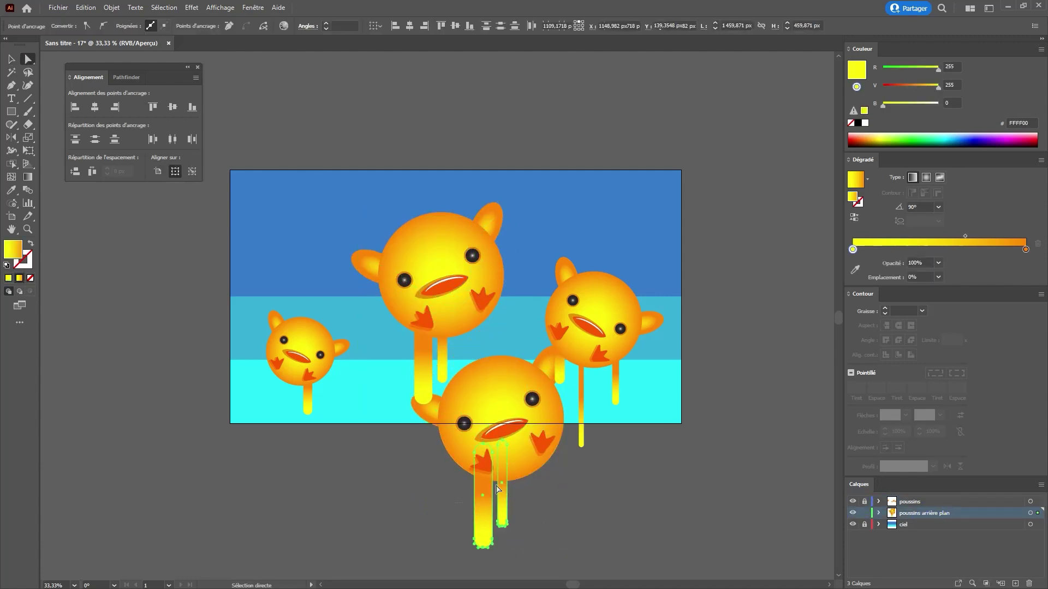
key(Delete)
key(v)
drag(503, 441, 492, 495)
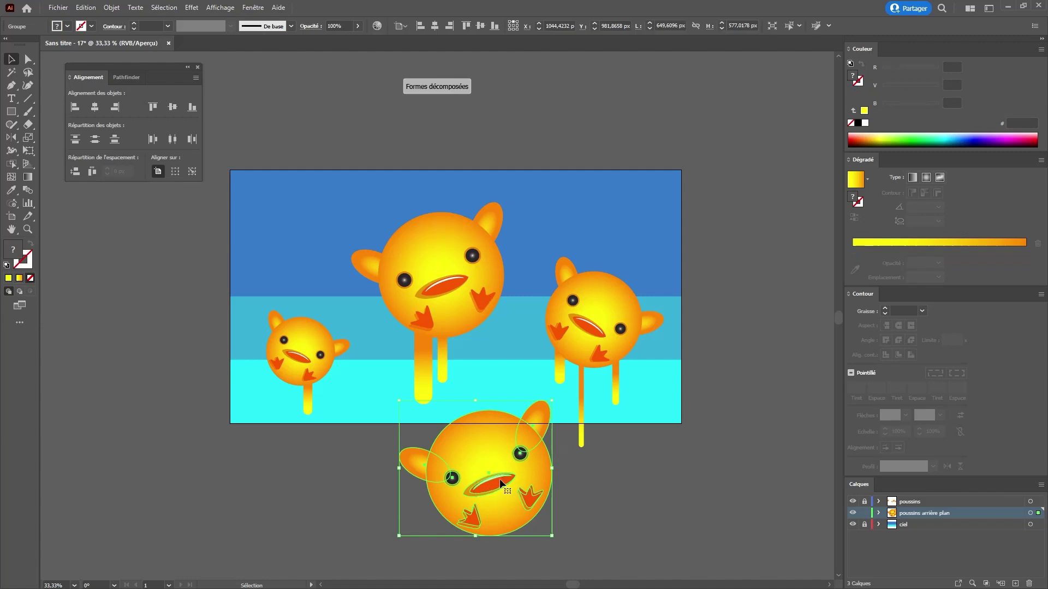
Merge all shapes of the chick copy into one silhouette with Pathfinder Unite and move it up behind the large chick
key(ctrl+shift+g)
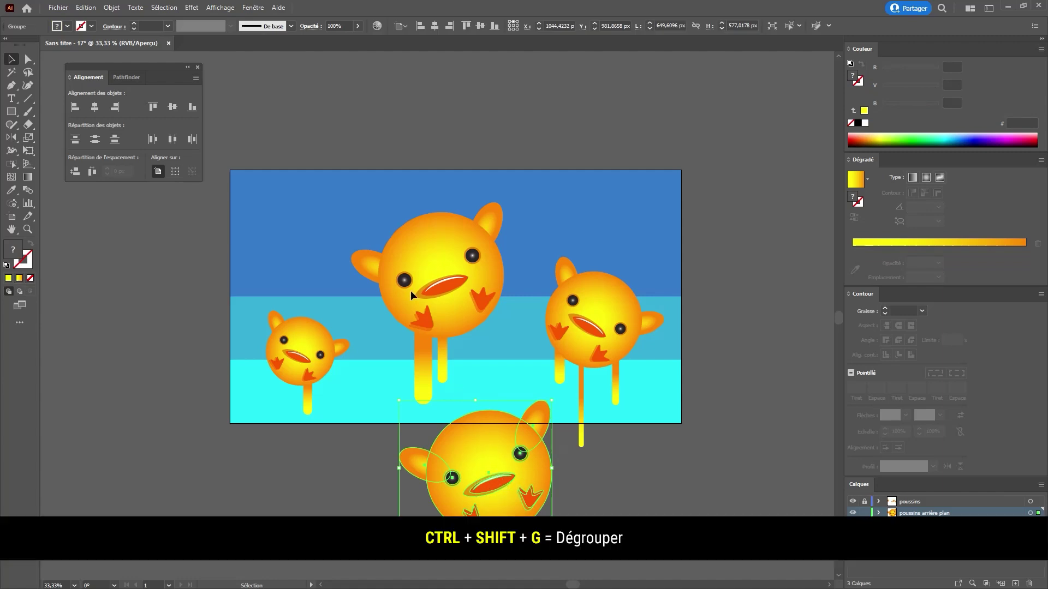
click(119, 80)
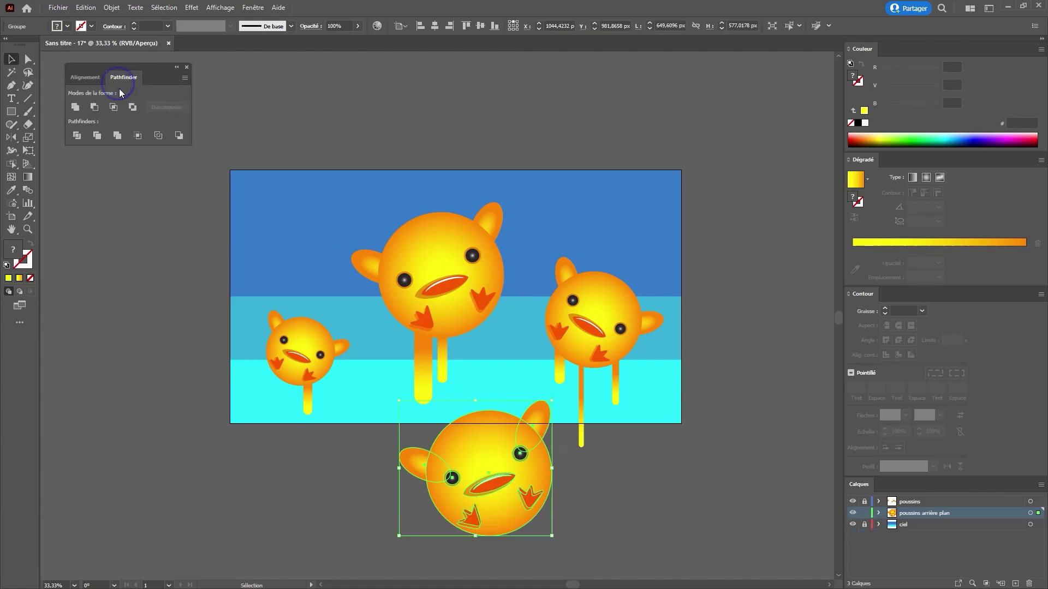
click(77, 106)
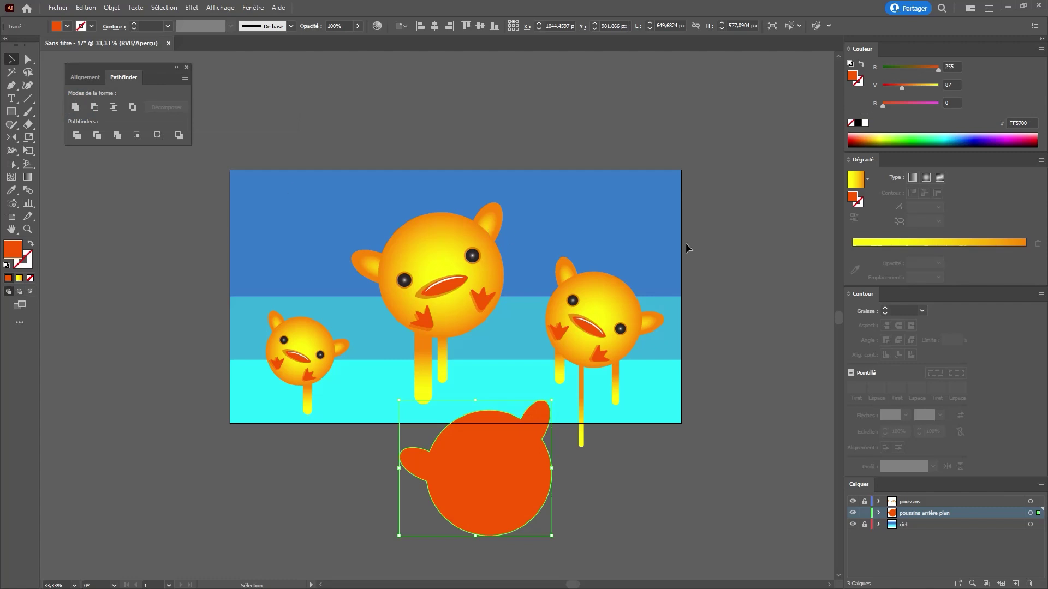
drag(517, 493, 512, 377)
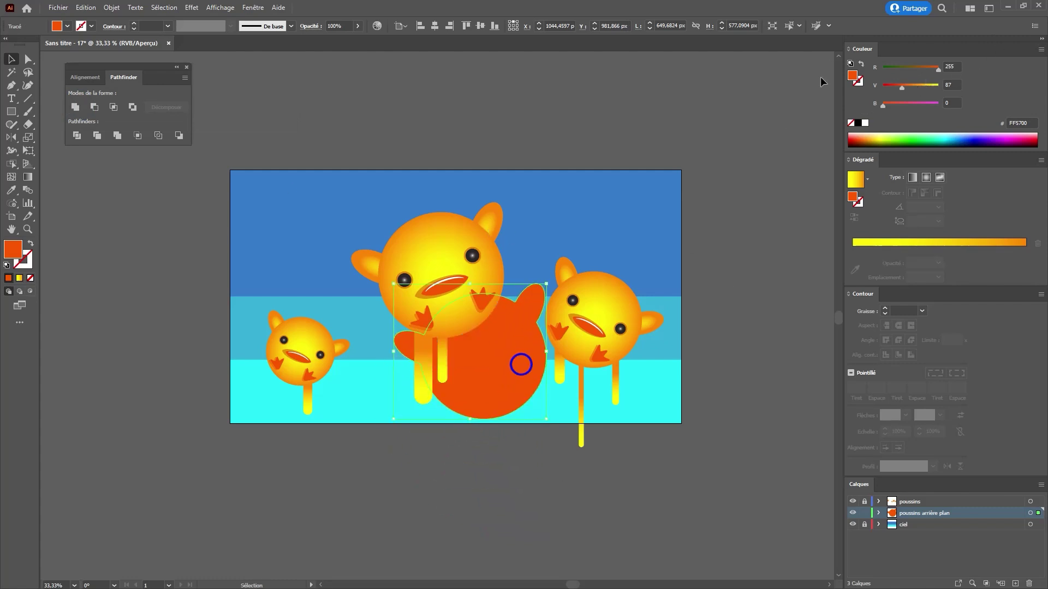
Fill the chick silhouette with dark violet-blue, RGB 70, 61, 142 (463D8E)
drag(938, 69, 896, 85)
click(914, 104)
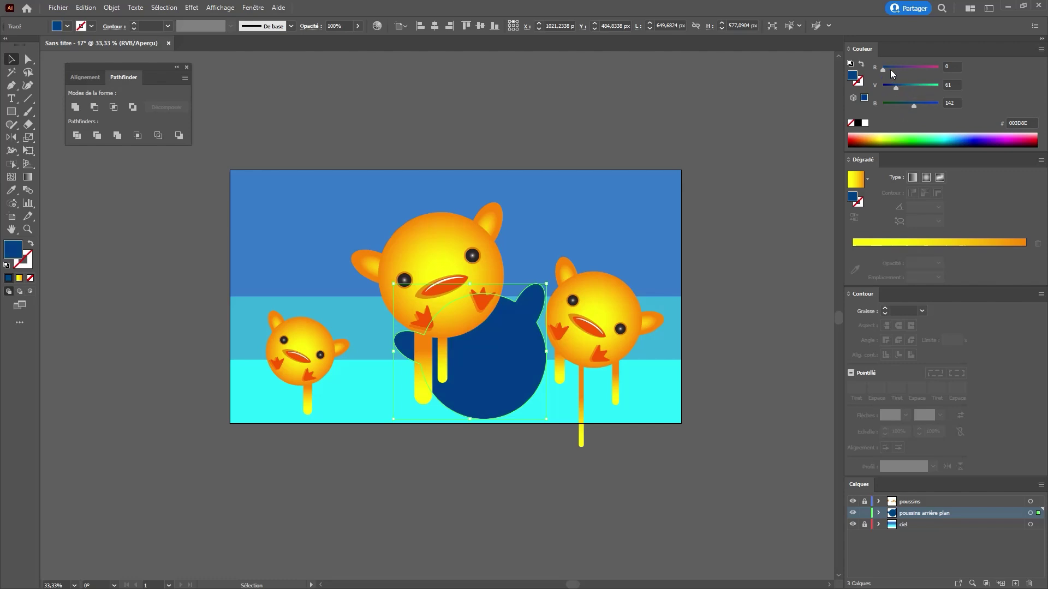
click(891, 69)
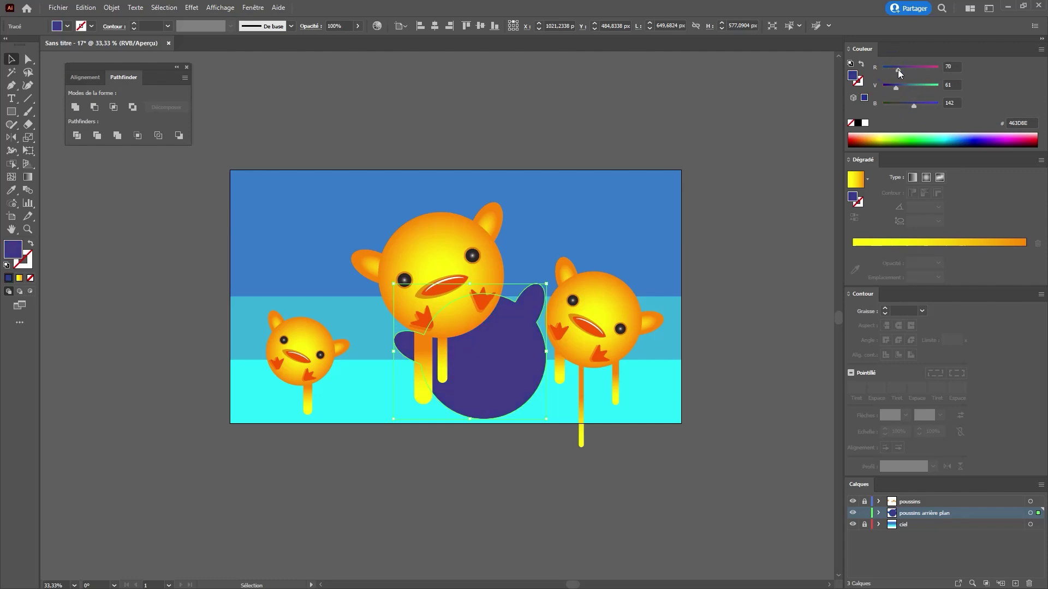
click(898, 70)
Place scaled and rotated silhouette copies behind the chicks, with the one above the right chick about 266 × 218 px
drag(548, 284, 635, 267)
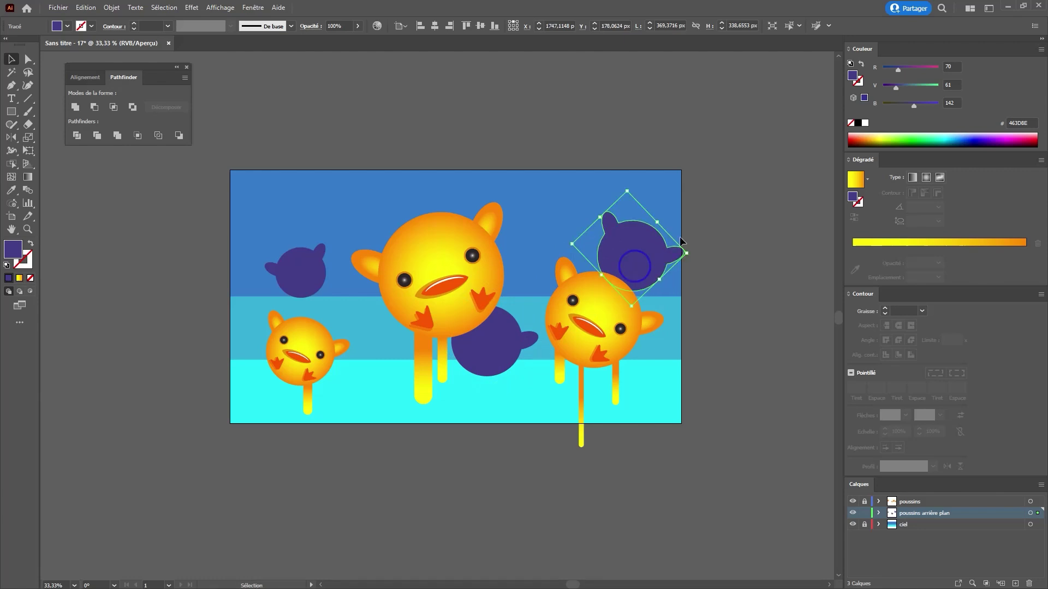
drag(692, 248, 665, 228)
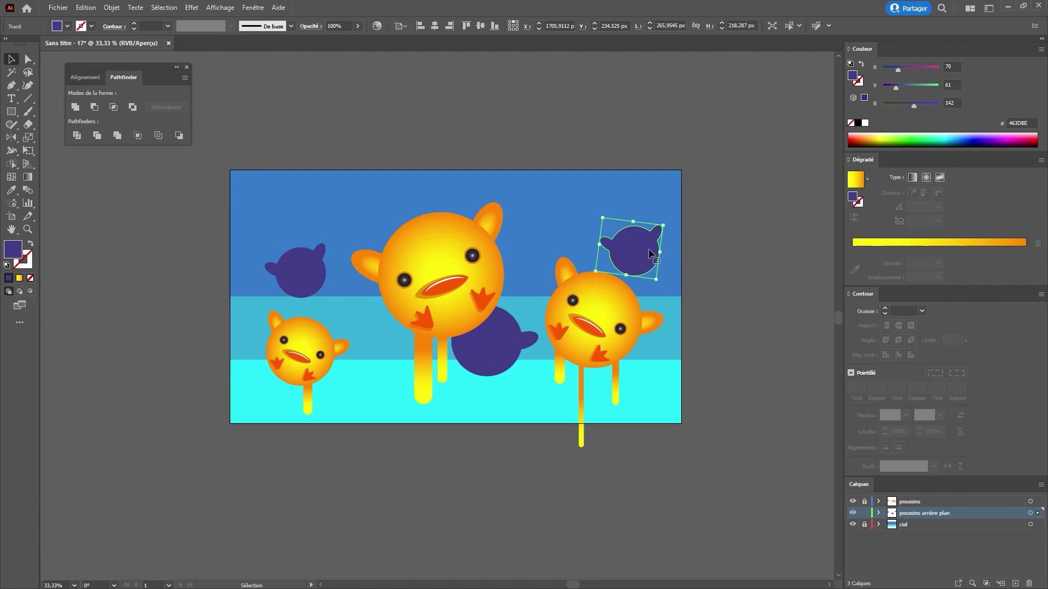
mouse_move(650, 252)
mouse_down()
mouse_move(641, 264)
mouse_move(658, 234)
mouse_up()
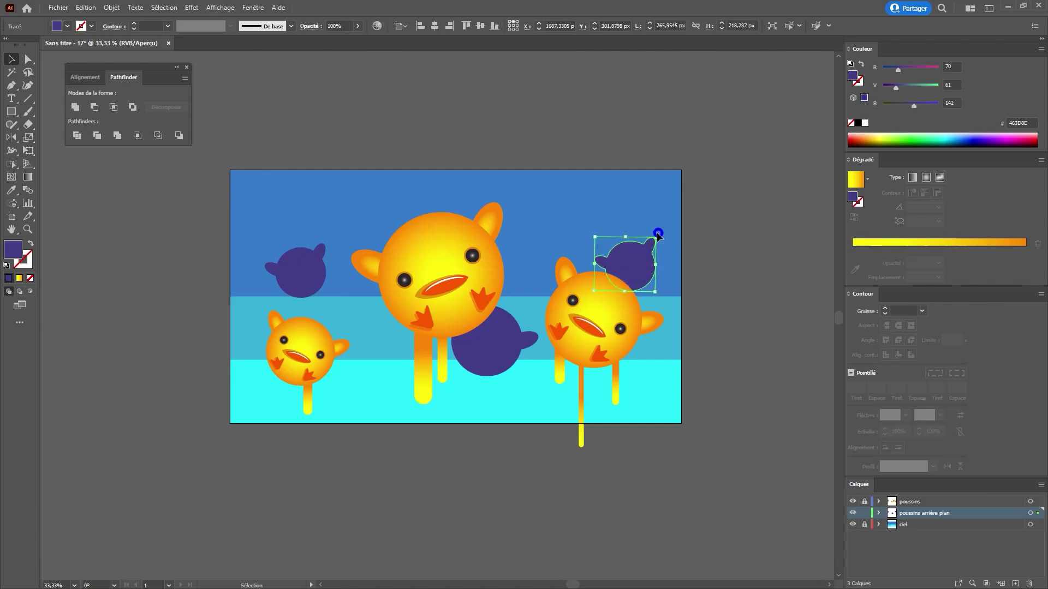
click(576, 281)
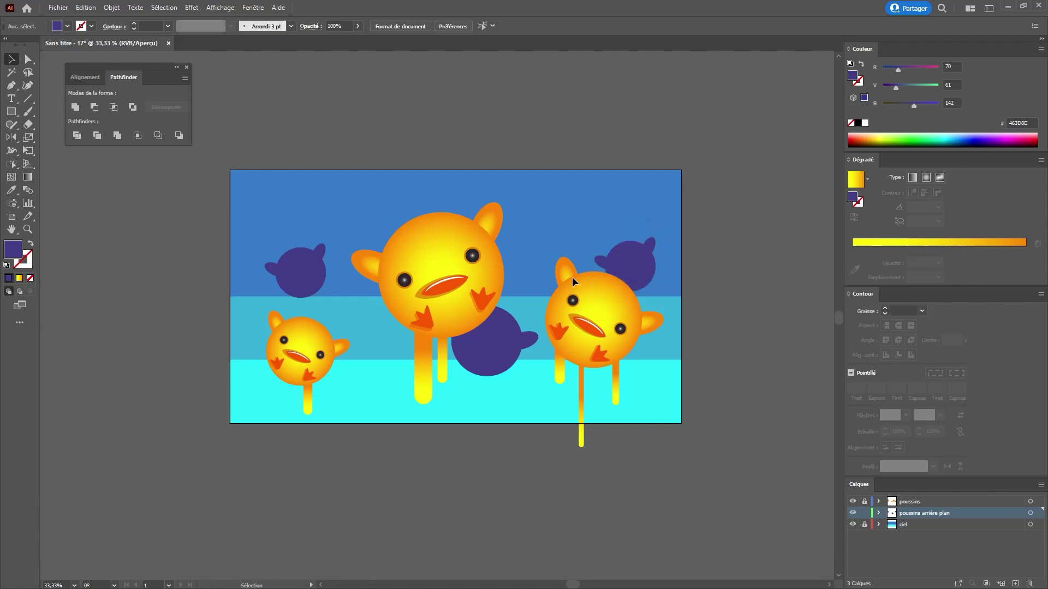
Lock the poussins arrière plan layer and add a new layer above poussins named "grille des tiers"
click(864, 513)
click(923, 502)
click(1016, 583)
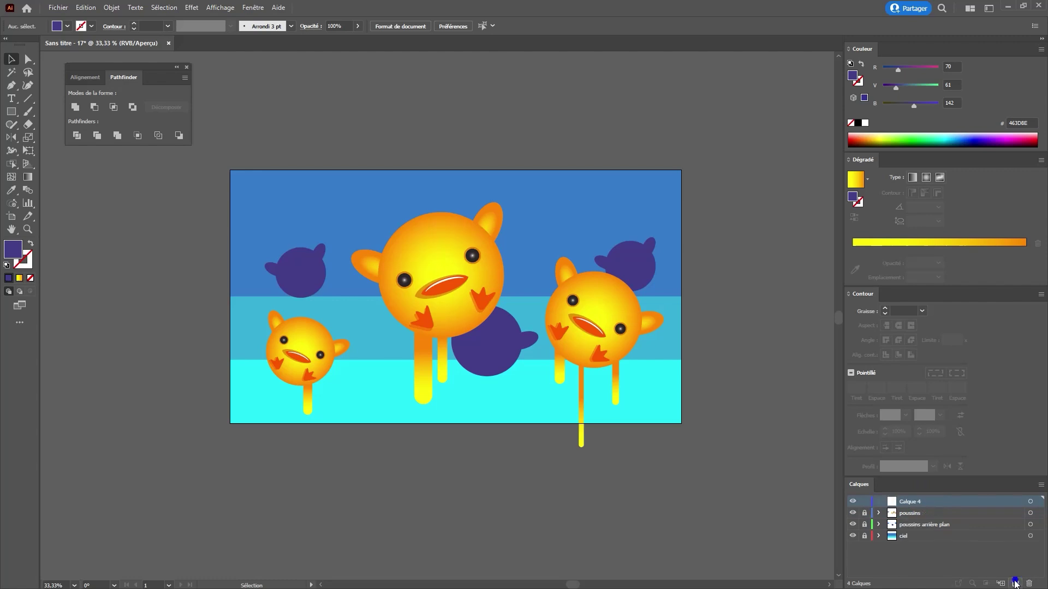
double_click(911, 501)
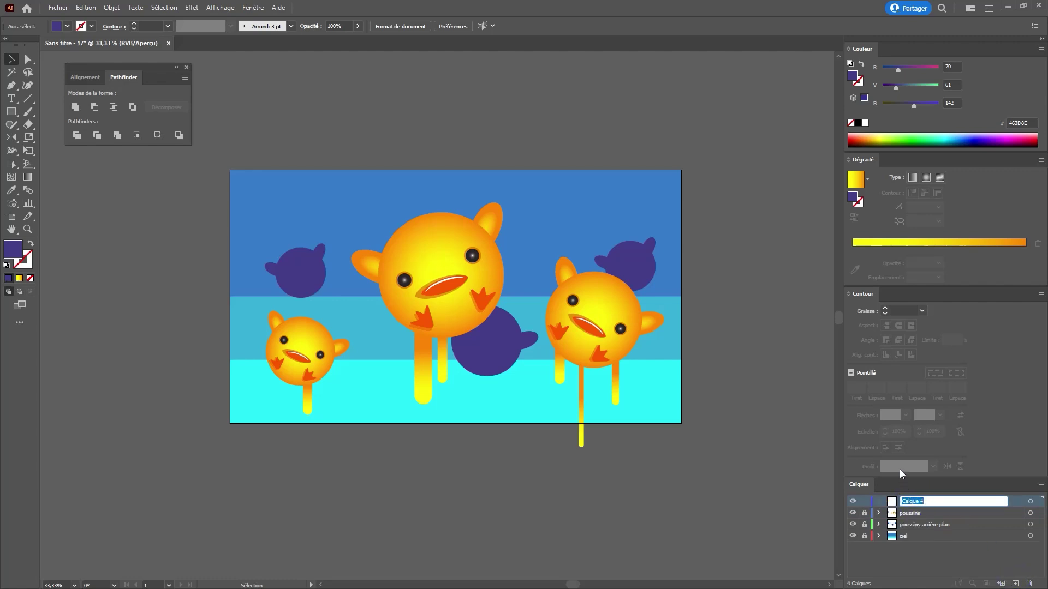
text(grille des tiers)
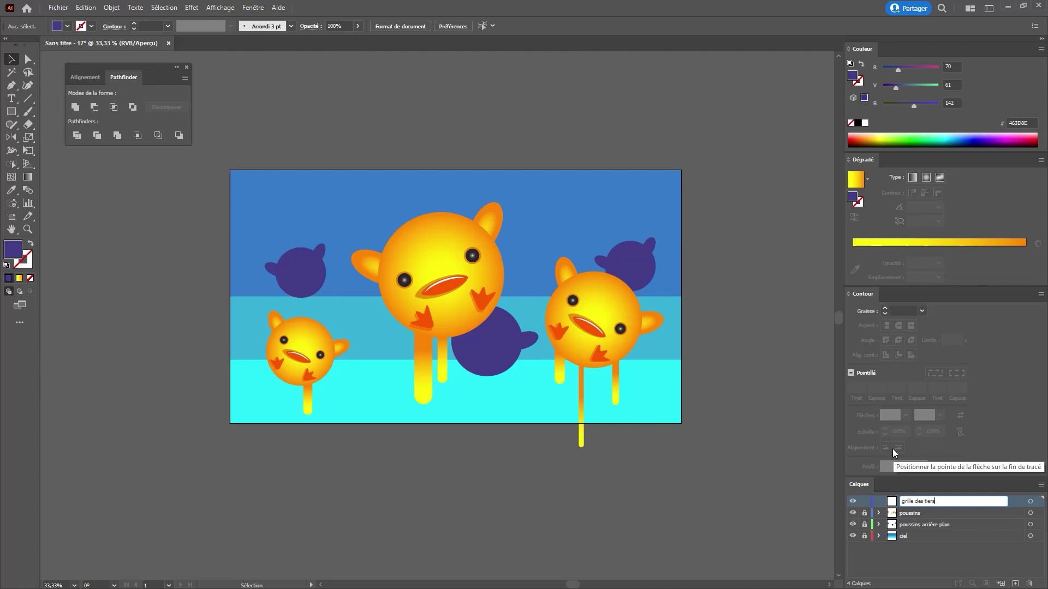
key(Return)
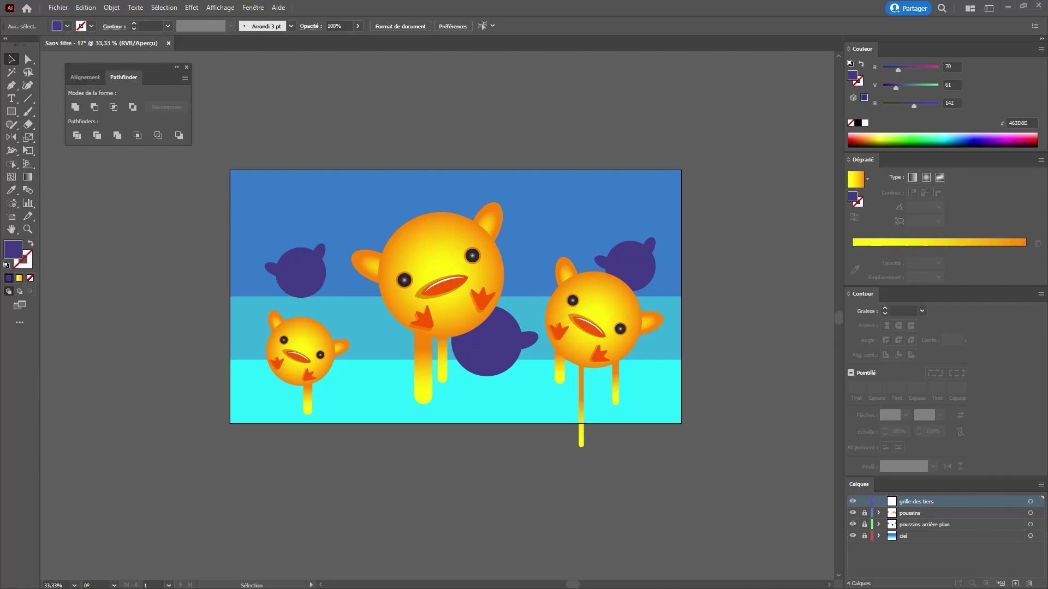
Open "Grille des tiers - 1920 x 1080.pdf" and copy its grid group into the grille des tiers layer of the chick drawing
drag(349, 158, 510, 45)
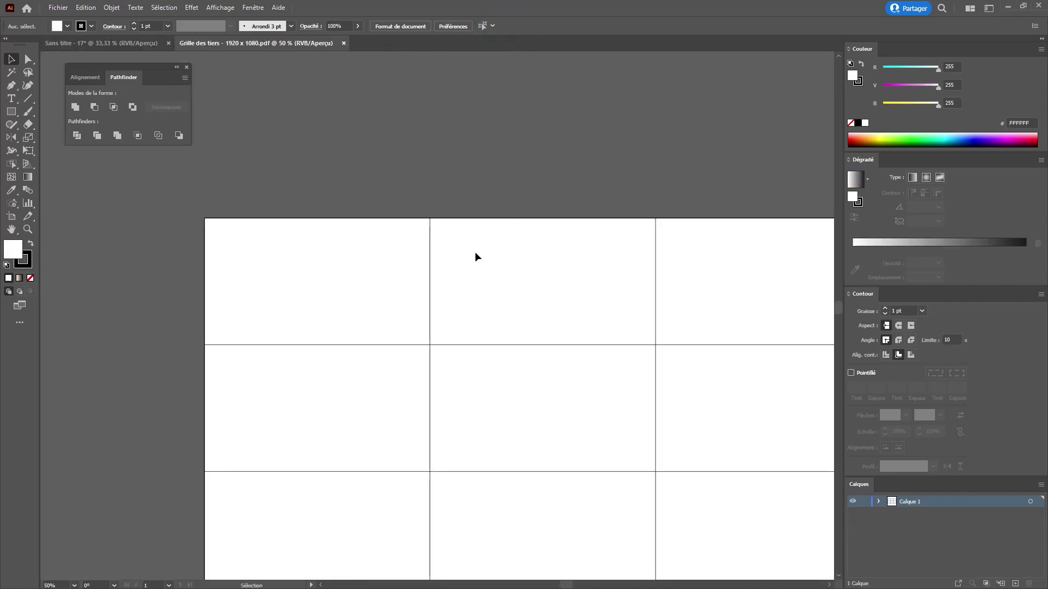
click(429, 274)
click(468, 279)
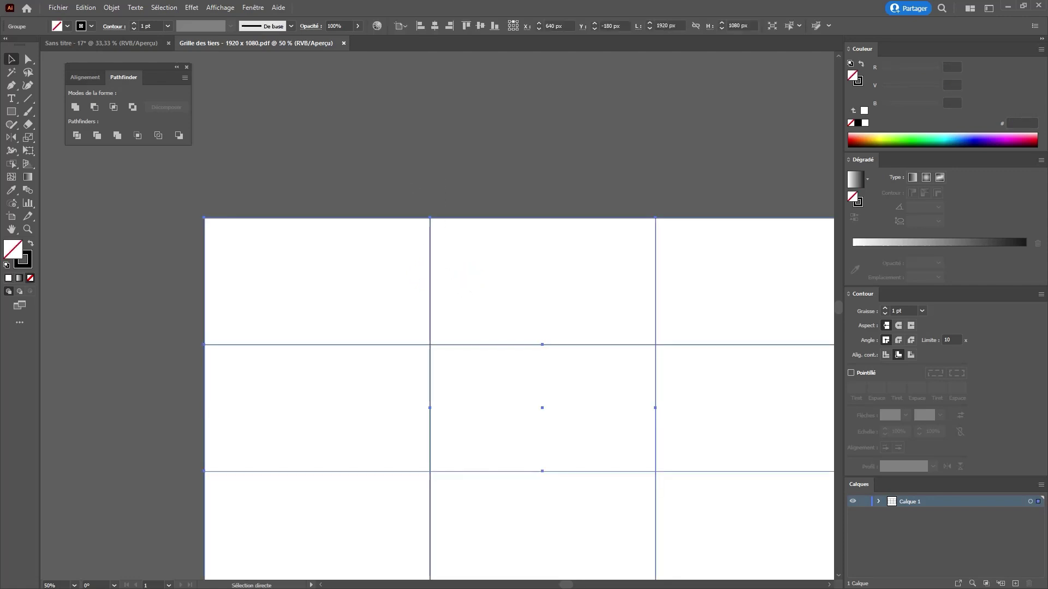
click(79, 44)
key(ctrl+v)
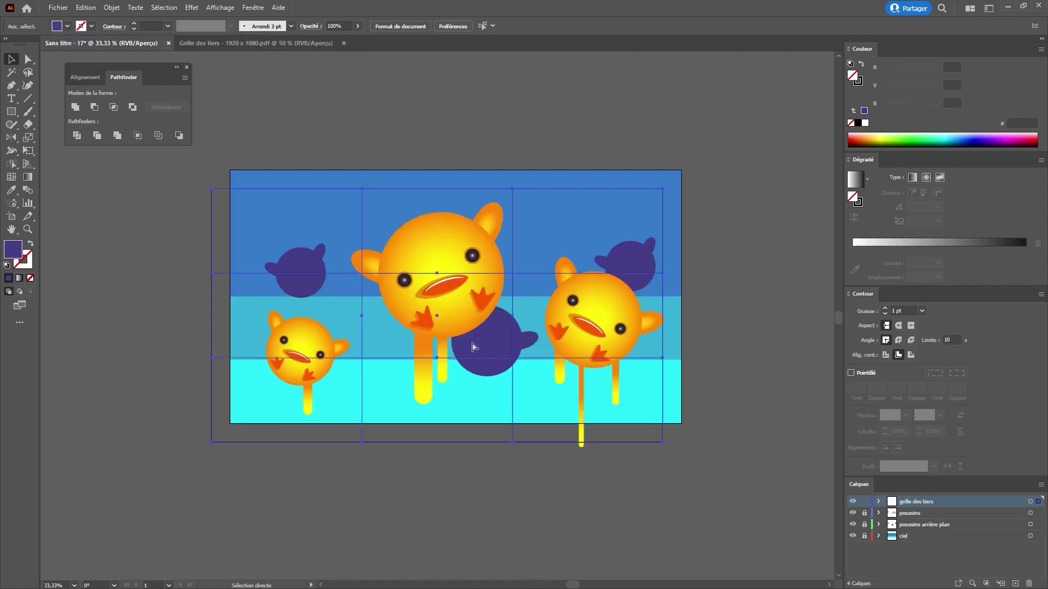
Centre the pasted grid horizontally and vertically on the artboard and set its stroke weight to 2 pt
click(435, 26)
click(480, 26)
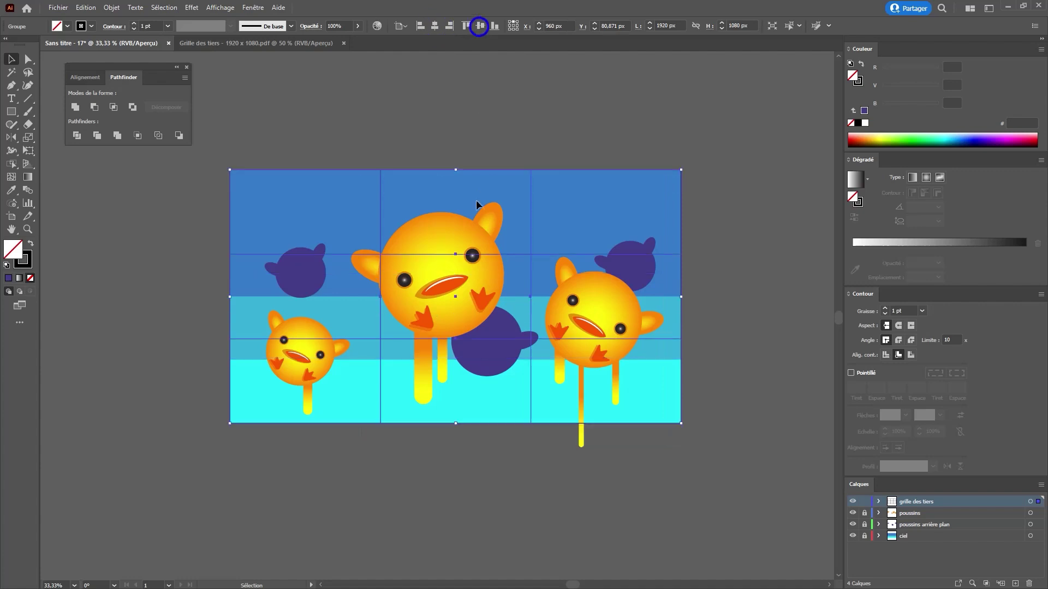
key(z)
click(462, 286)
click(885, 309)
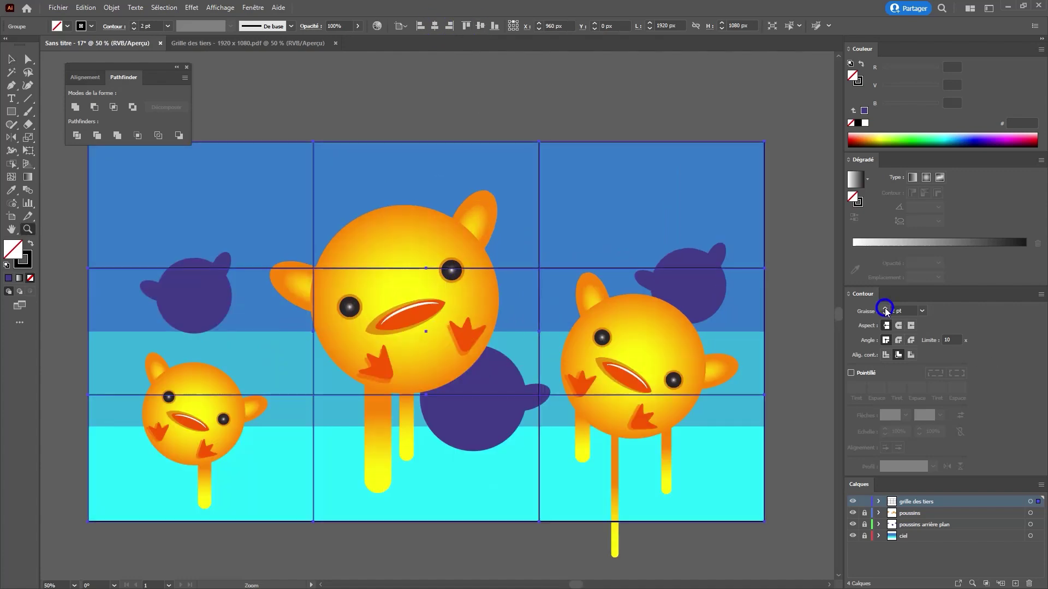
key(ctrl+shift+a)
drag(491, 342, 515, 337)
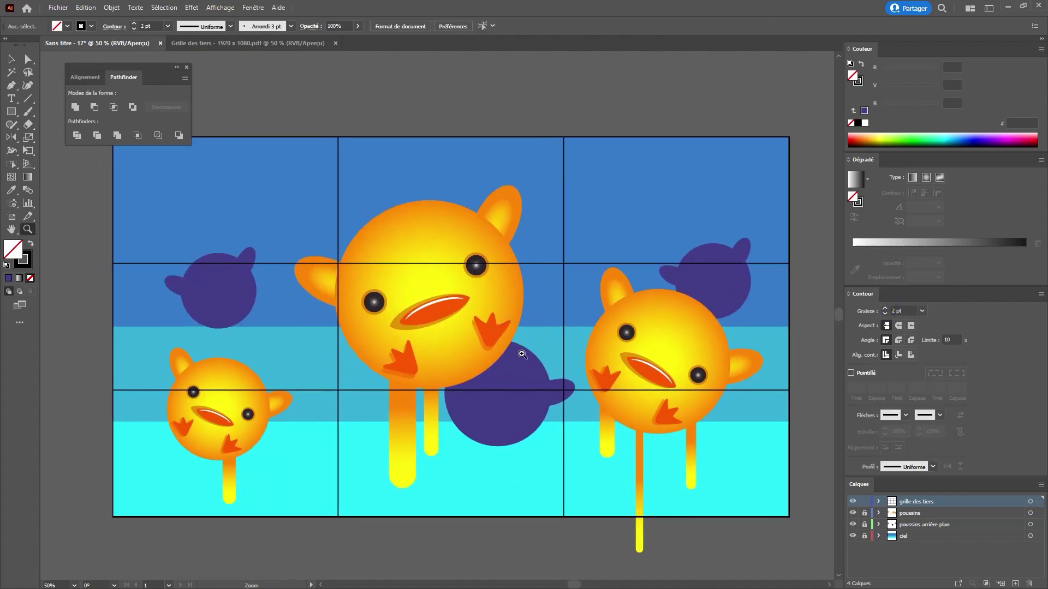
Lock the grille des tiers layer and unlock the poussins layer
click(864, 502)
click(865, 513)
click(423, 329)
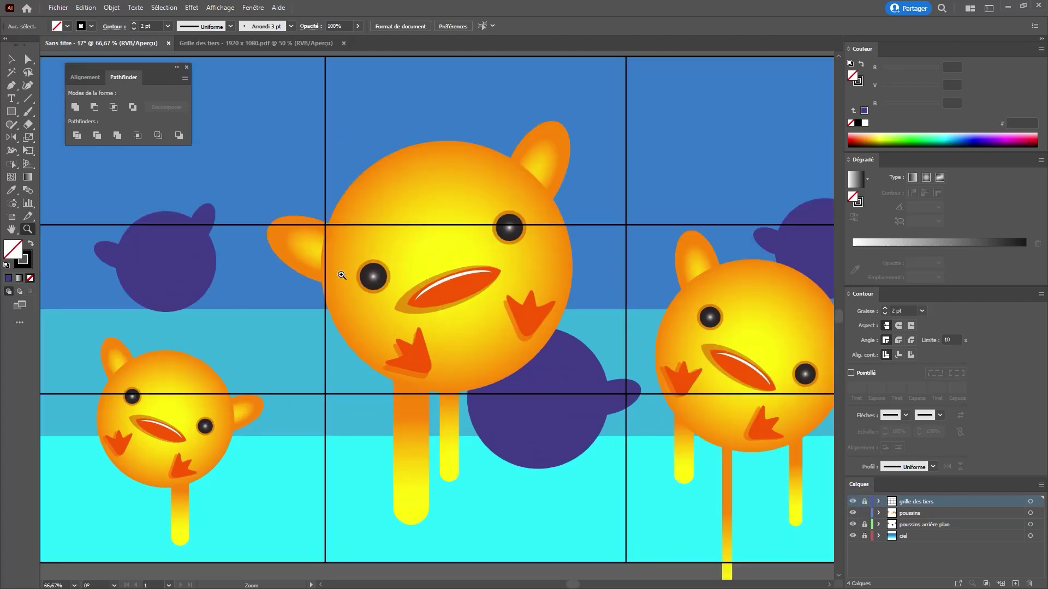
alt+click(395, 306)
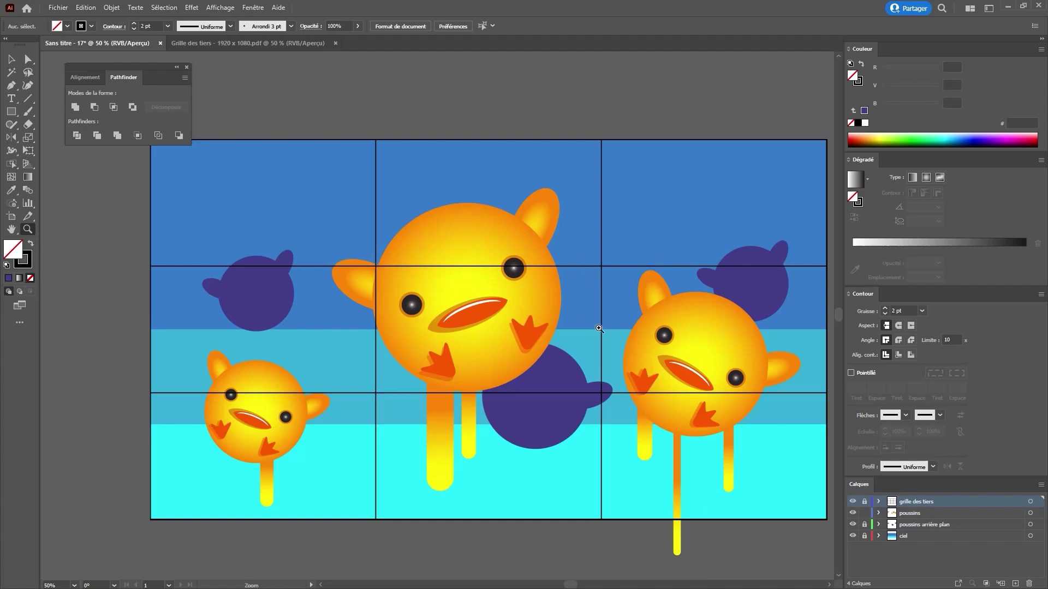
Shift the large chick about 8 px right and 2 px down so its higher eye lies on the upper grid intersection line
key(v)
click(482, 320)
key(z)
click(466, 361)
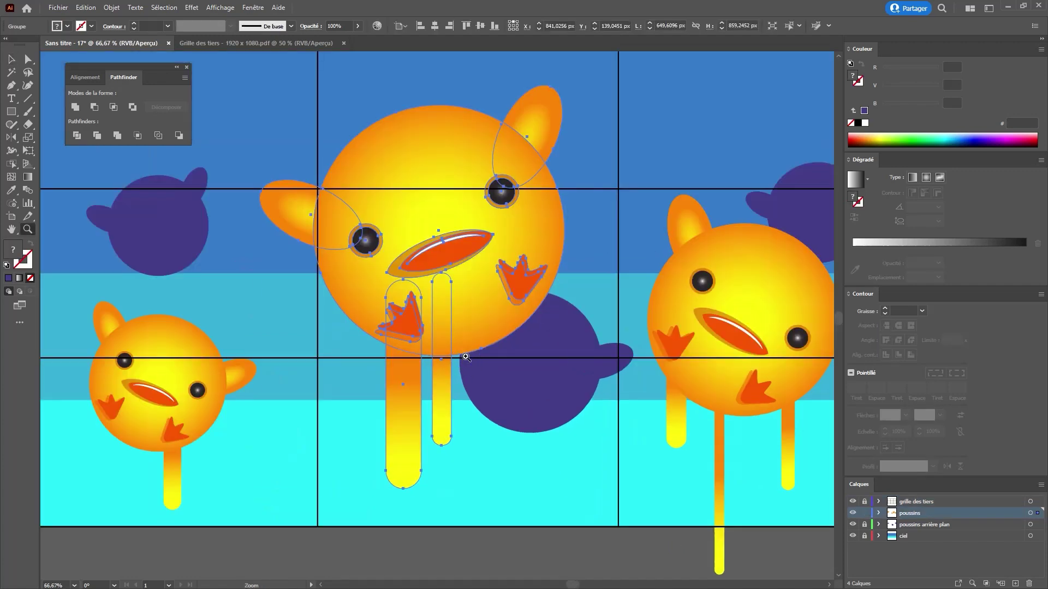
key(v)
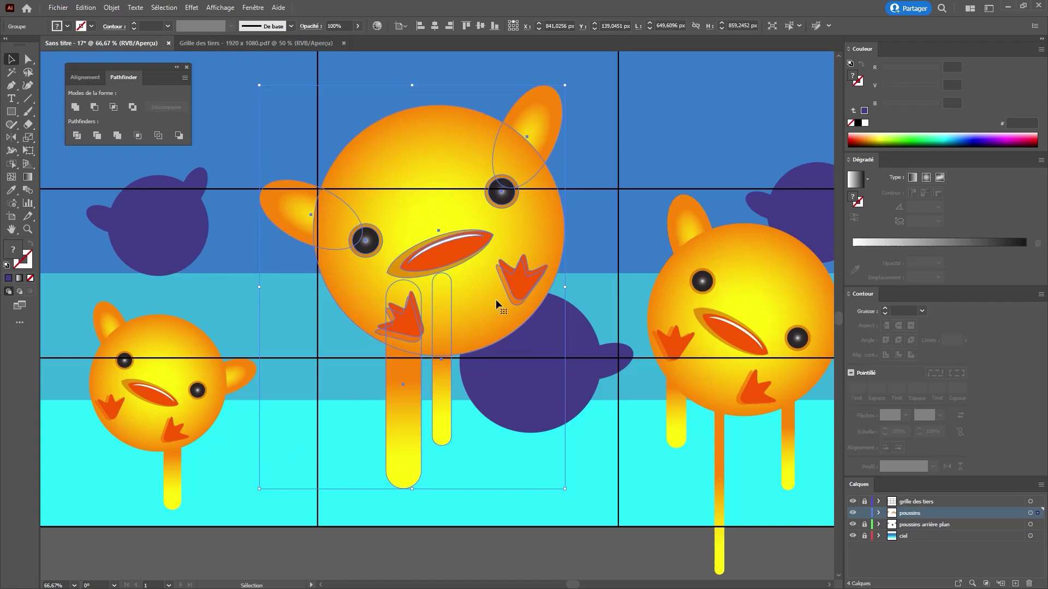
drag(444, 256, 448, 256)
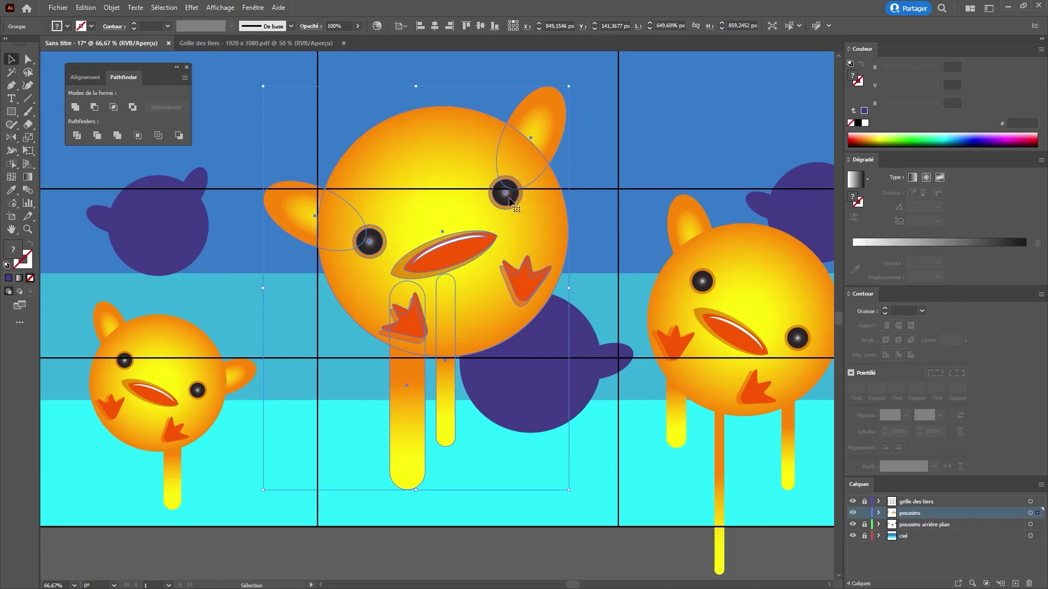
key(ctrl+shift+a)
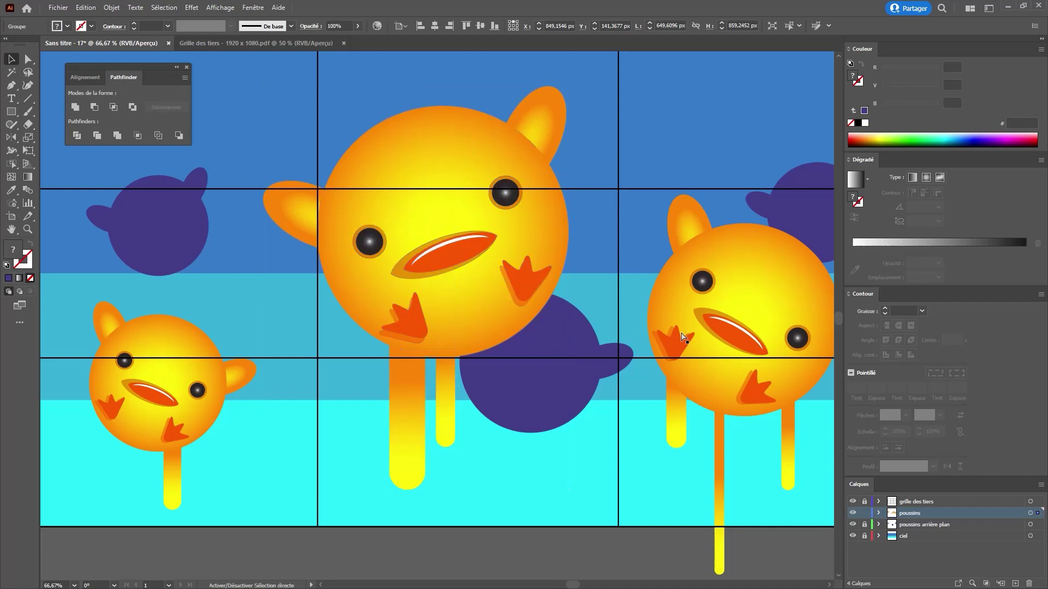
Unlock the poussins arrière plan layer and adjust the silhouette behind the right chick to about X 1706, Y 294 px
drag(700, 306, 641, 302)
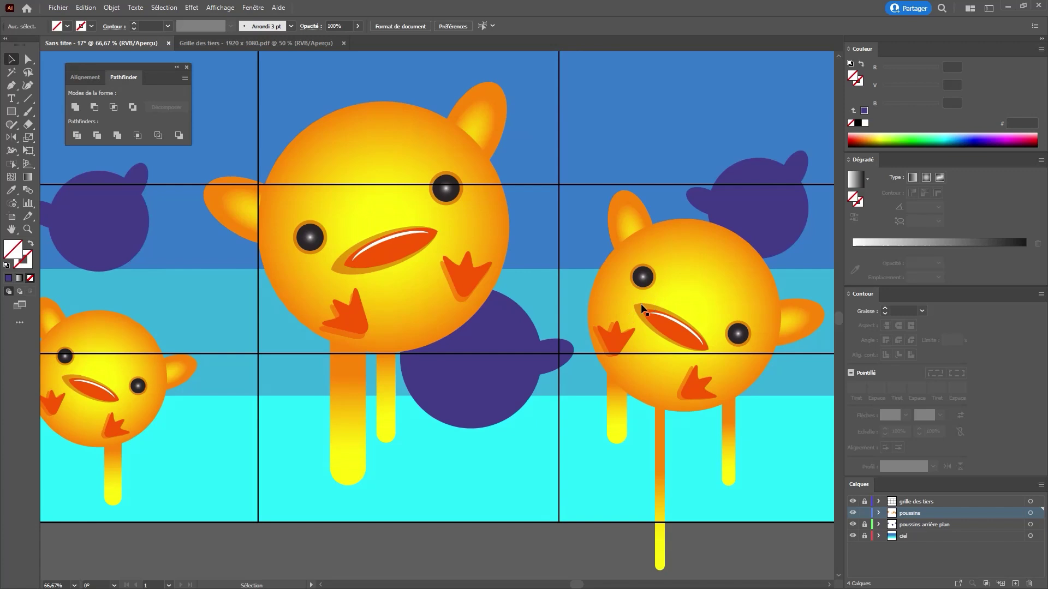
key(z)
click(684, 315)
click(564, 257)
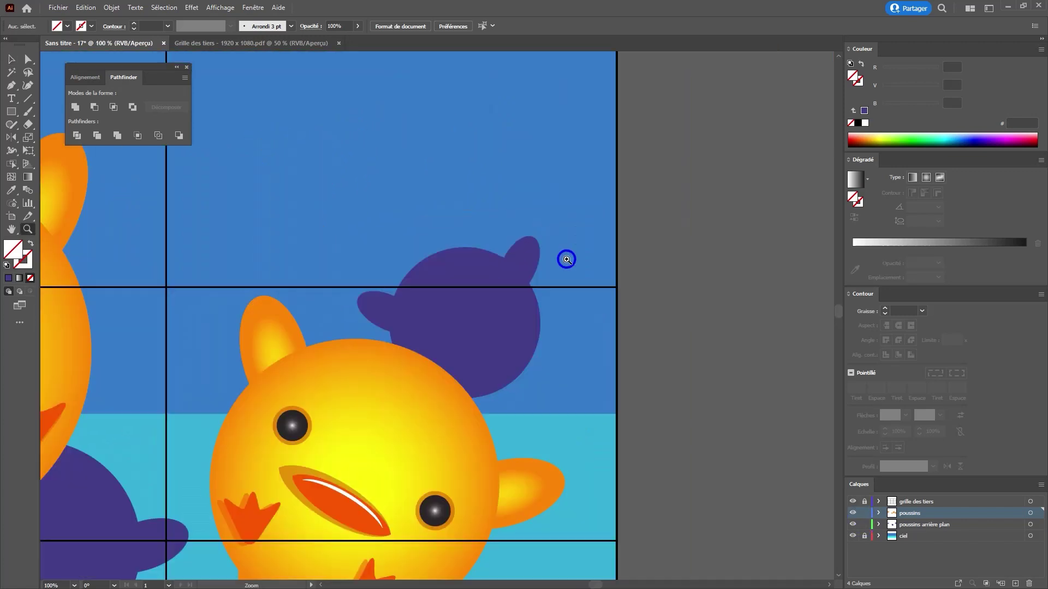
key(v)
drag(338, 398, 365, 405)
key(z)
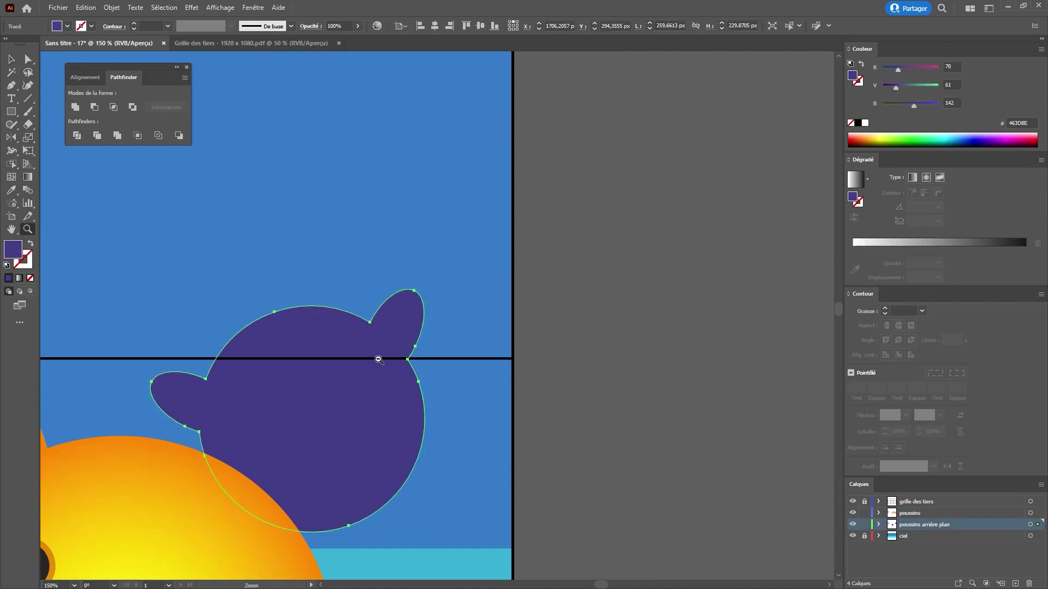
alt+click(378, 358)
alt+click(378, 357)
drag(400, 323, 585, 331)
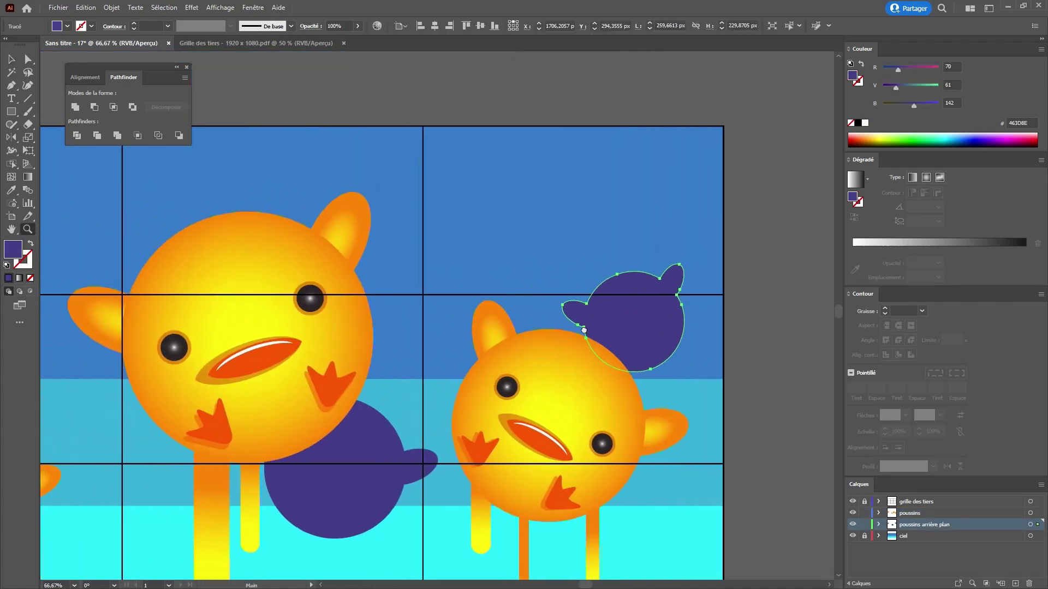
Fine-tune the rotation and position of the silhouette behind the right chick so its raised wing meets the upper grid line
click(617, 295)
key(v)
drag(543, 268, 551, 273)
drag(489, 341, 495, 337)
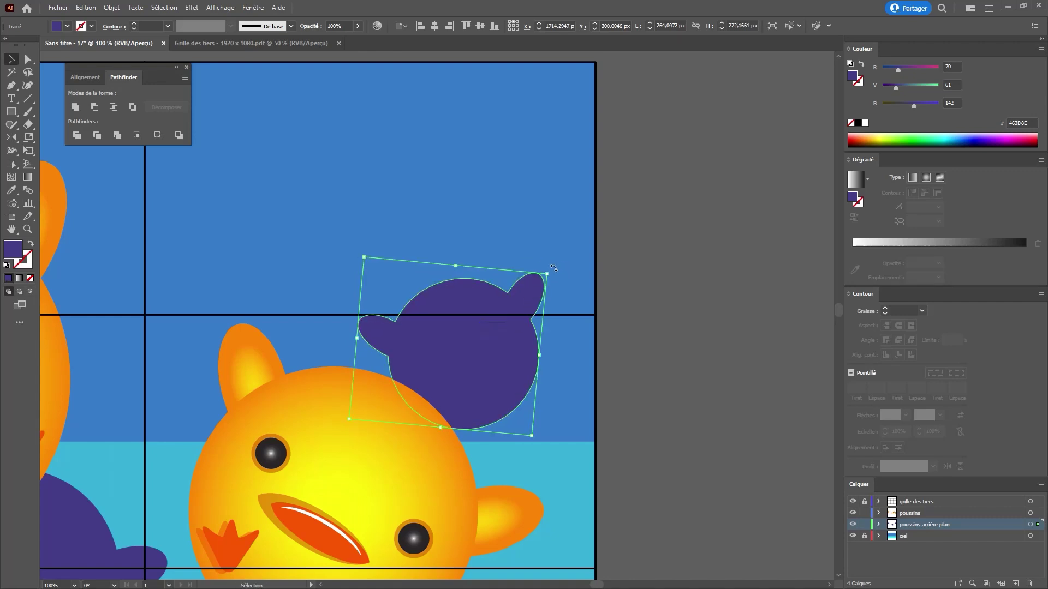
drag(550, 269, 544, 266)
key(ctrl+plus)
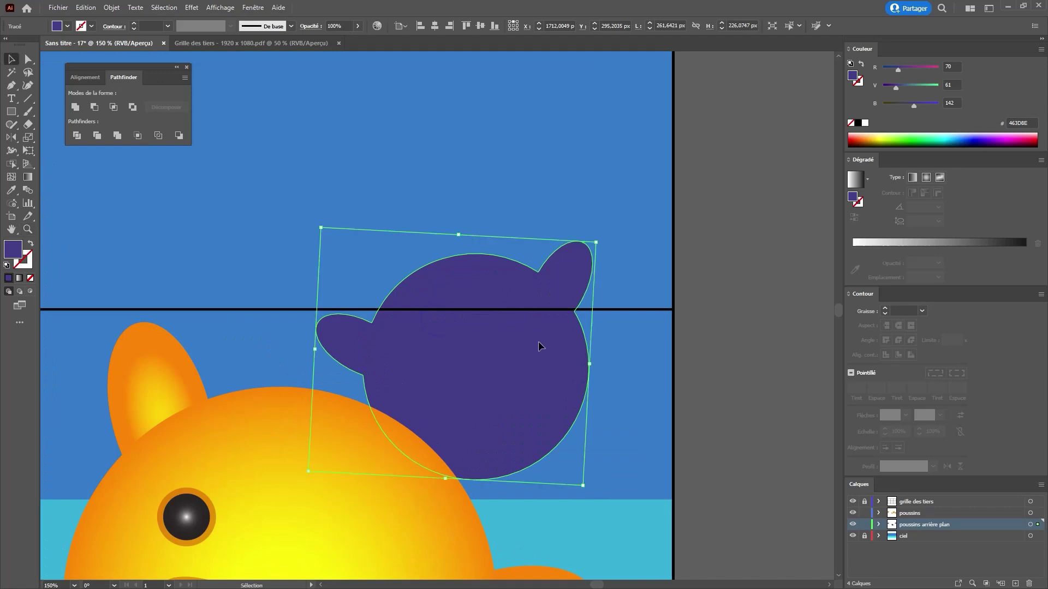
click(538, 340)
drag(600, 241, 605, 242)
click(590, 311)
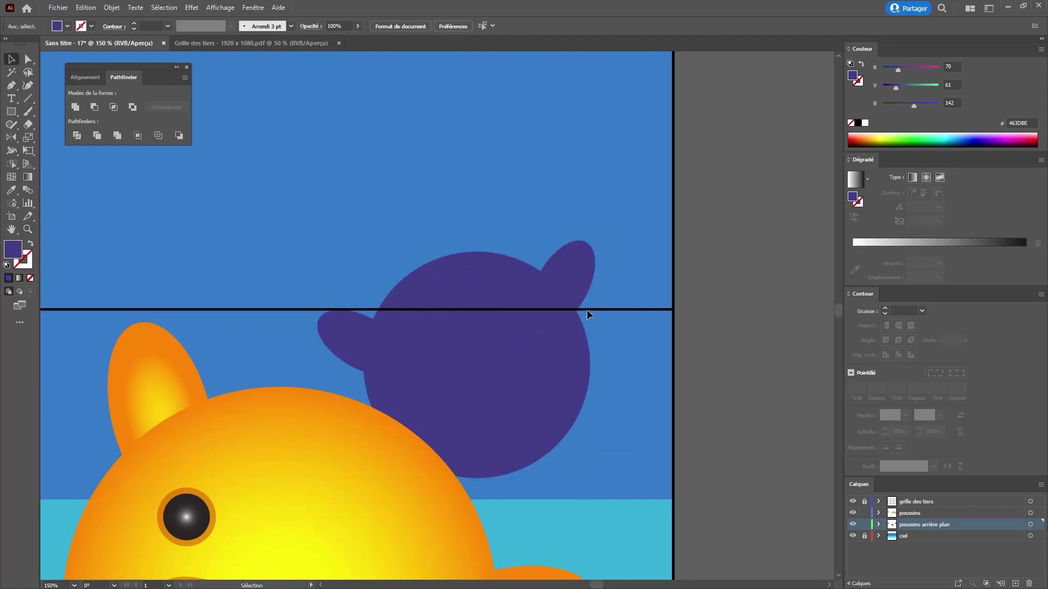
Move the silhouette above the small chick down and slightly left, to about X 271, Y 346 px
key(z)
alt+click(393, 337)
alt+click(383, 335)
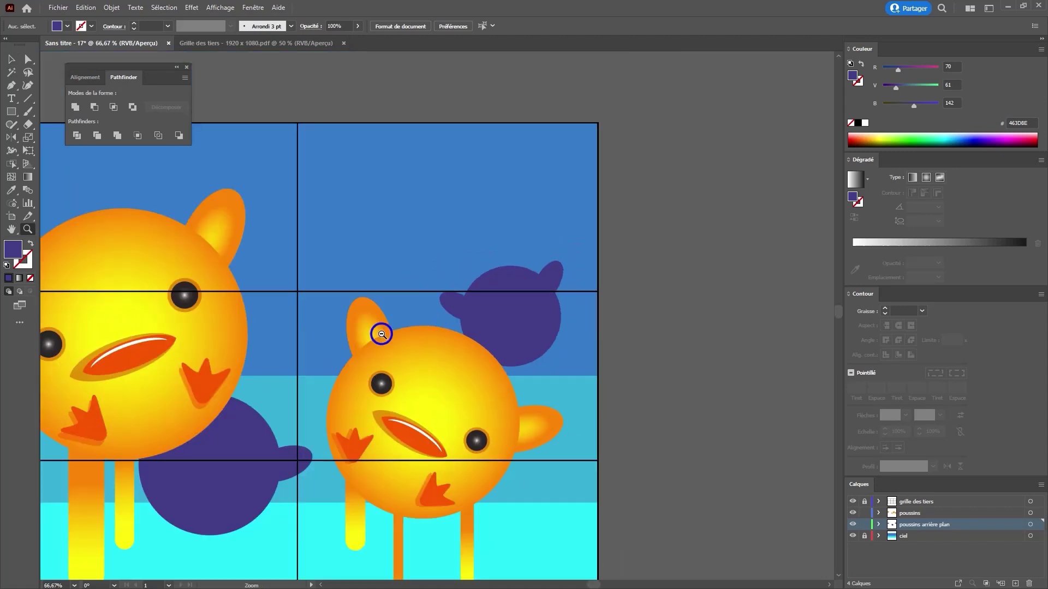
alt+click(380, 331)
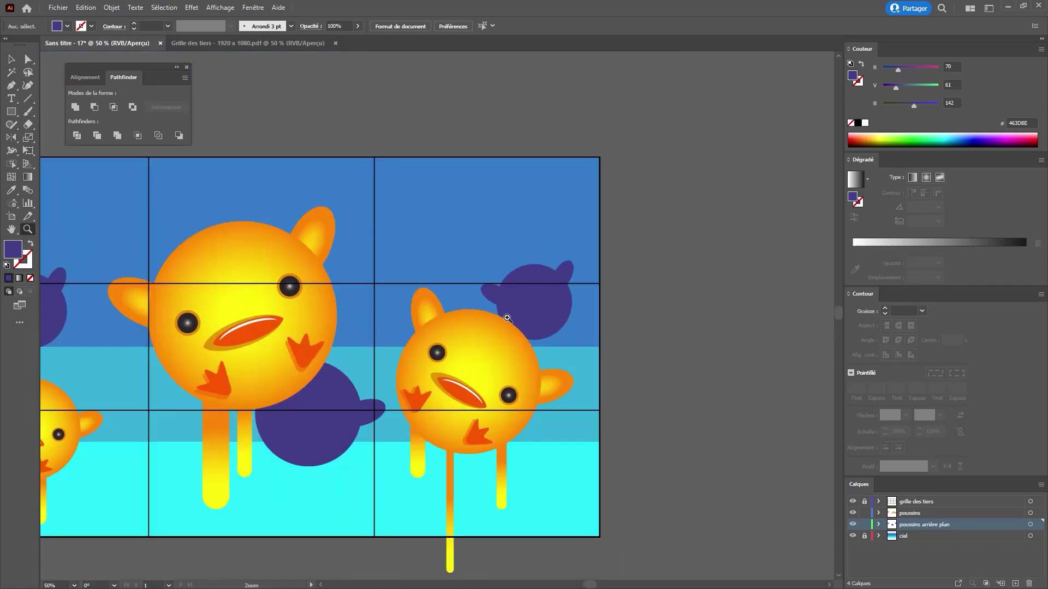
key(v)
drag(324, 314, 470, 312)
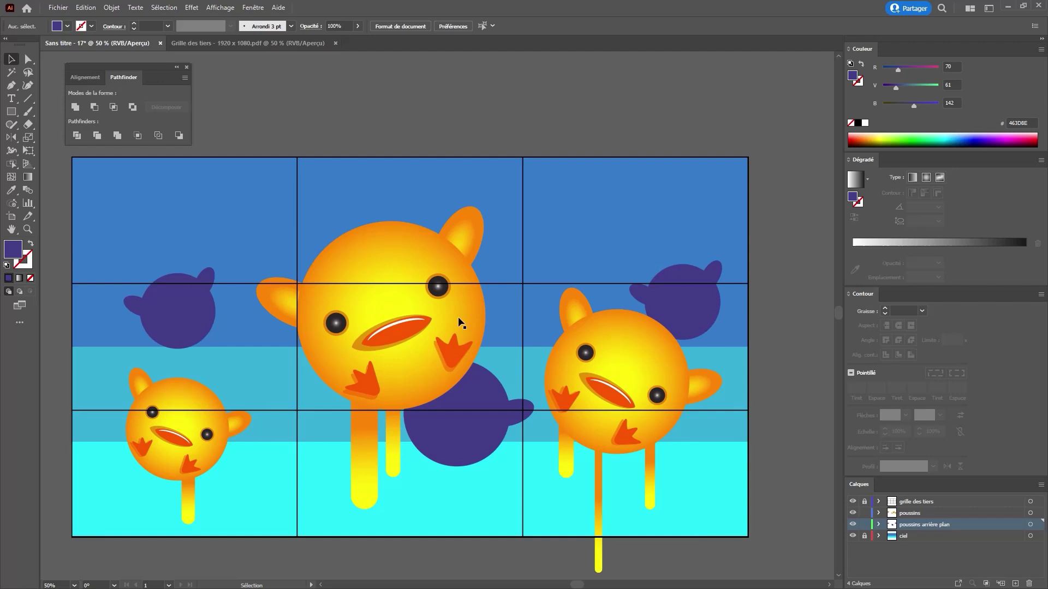
key(z)
click(269, 311)
key(v)
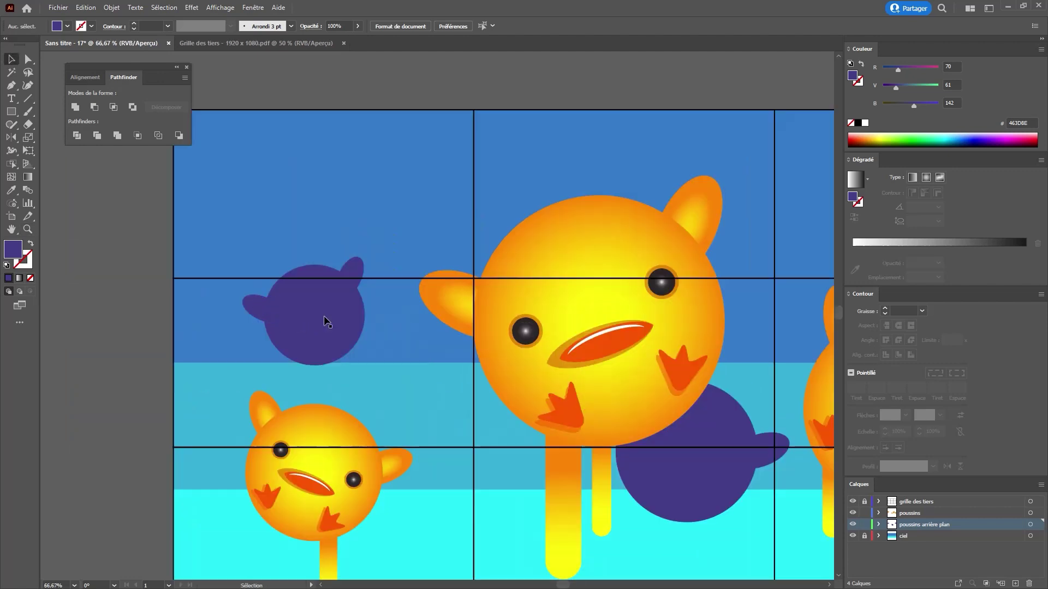
click(189, 323)
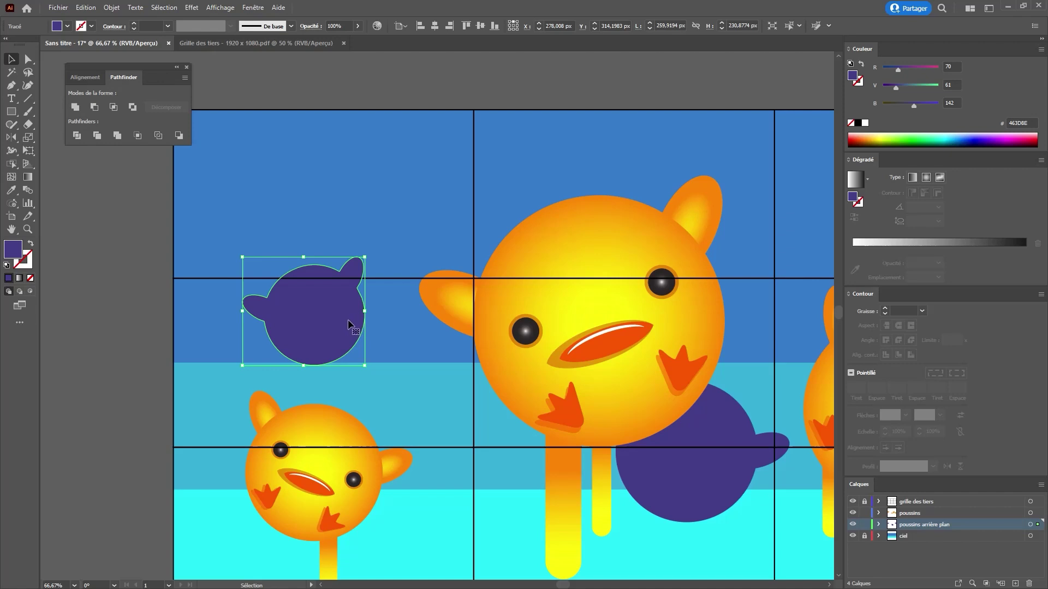
drag(350, 319, 342, 332)
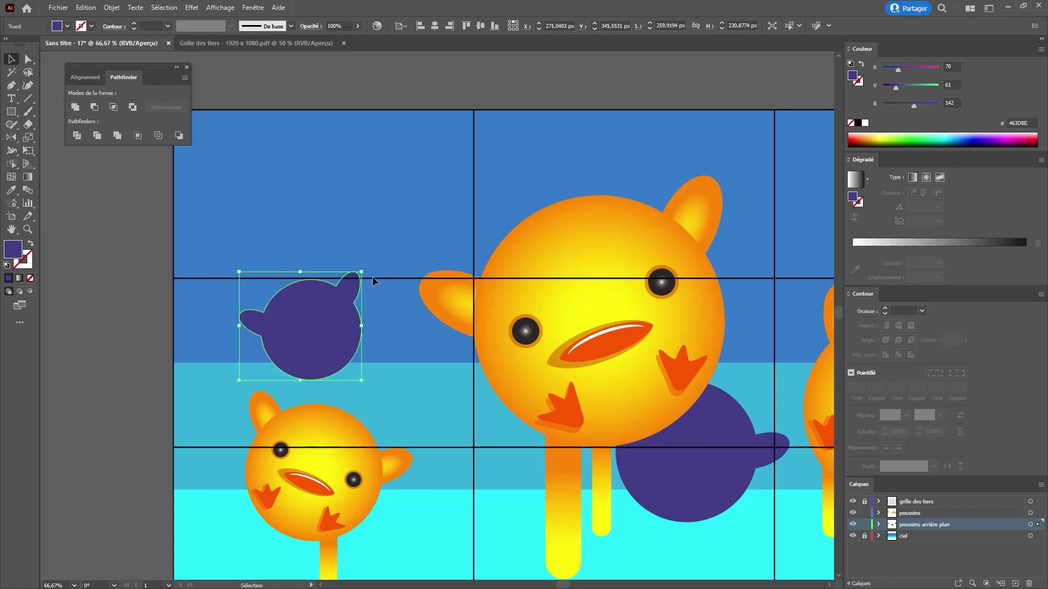
Rotate the silhouette above the small chick clockwise until its top touches the upper grid line, and shift it left to about X 199 px
drag(367, 269, 381, 281)
drag(313, 325, 312, 322)
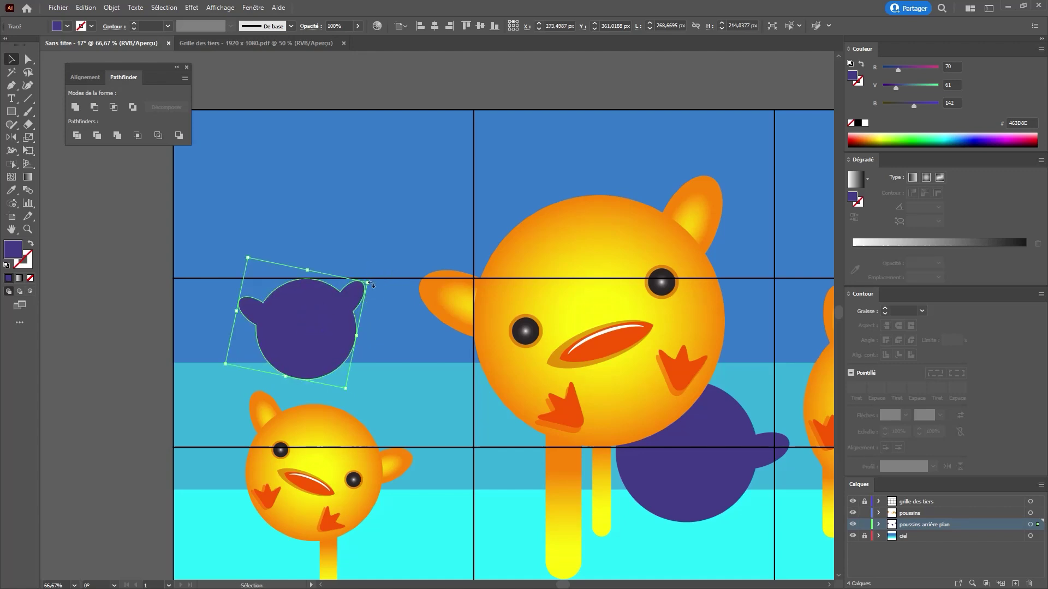
drag(373, 282, 371, 280)
key(ctrl+shift+a)
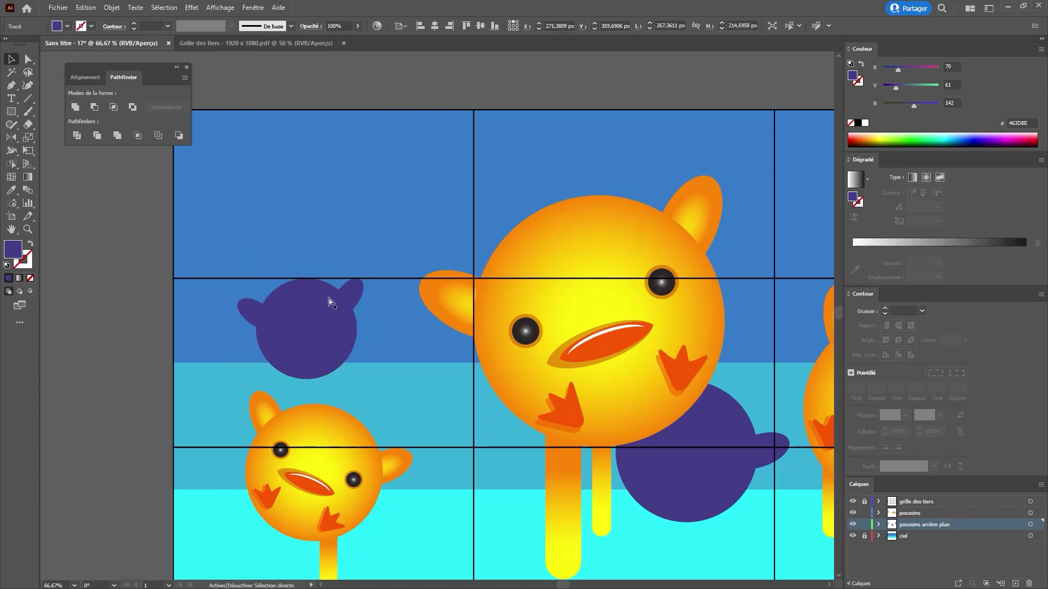
scroll(418, 300, down, 2)
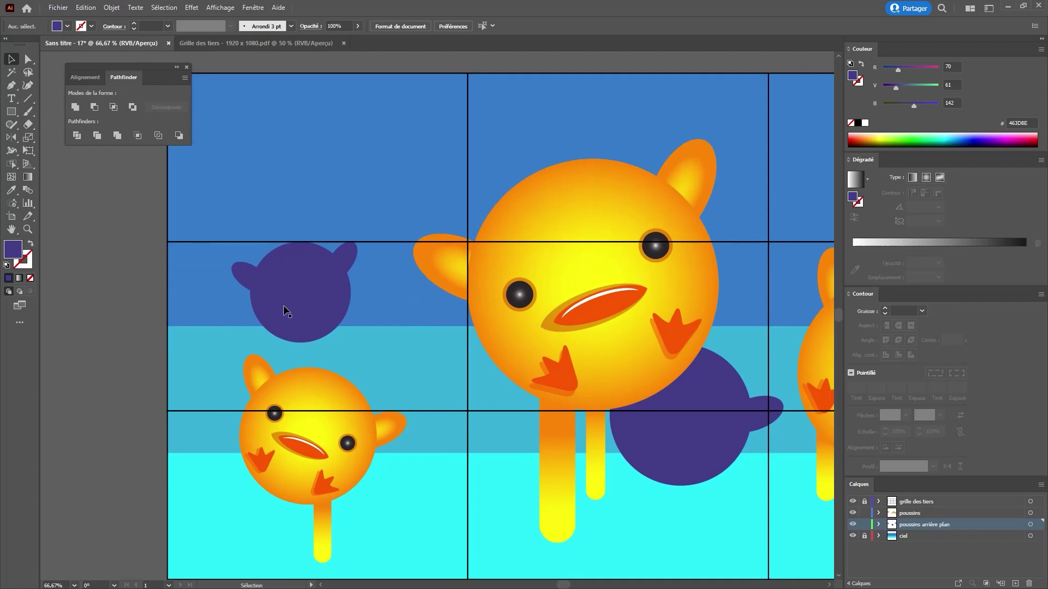
drag(286, 310, 253, 306)
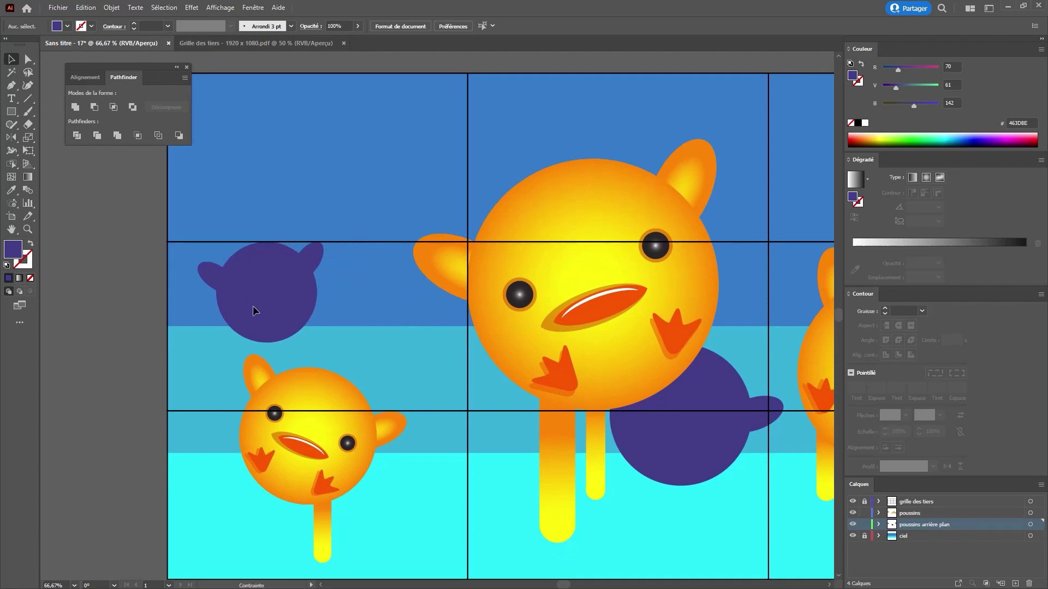
drag(366, 348, 363, 338)
Nudge the small chick up to about X 335, Y 594 px so its higher eye sits on the lower grid line
ctrl+click(300, 418)
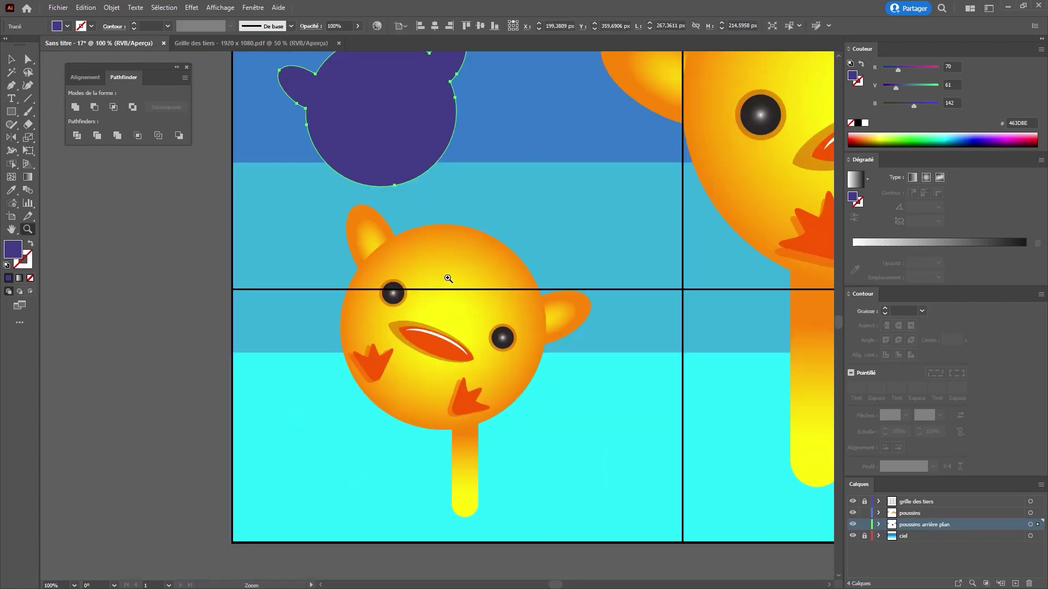
drag(448, 277, 449, 274)
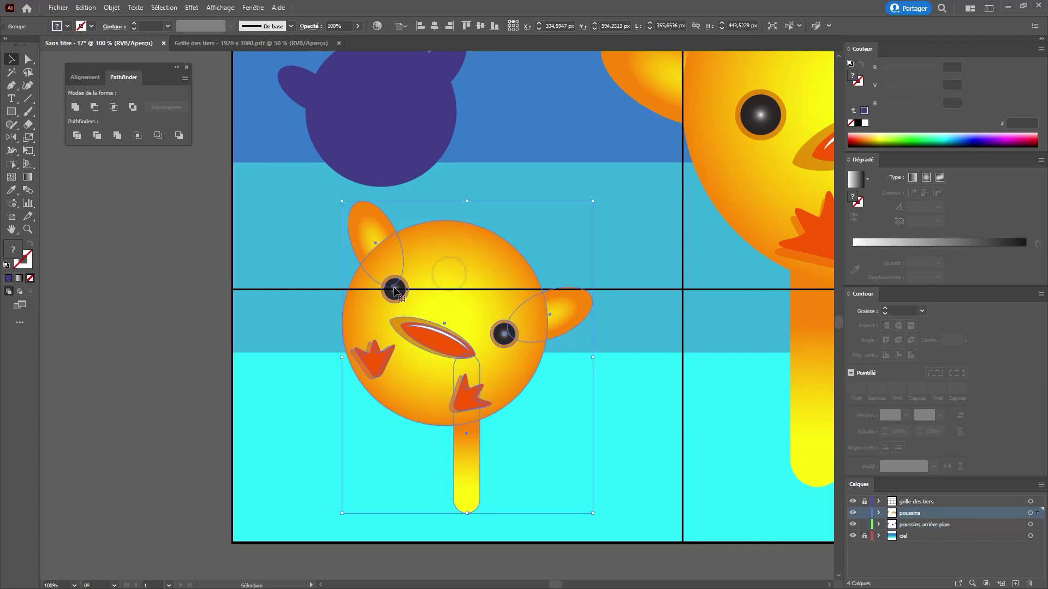
key(z)
alt+click(535, 272)
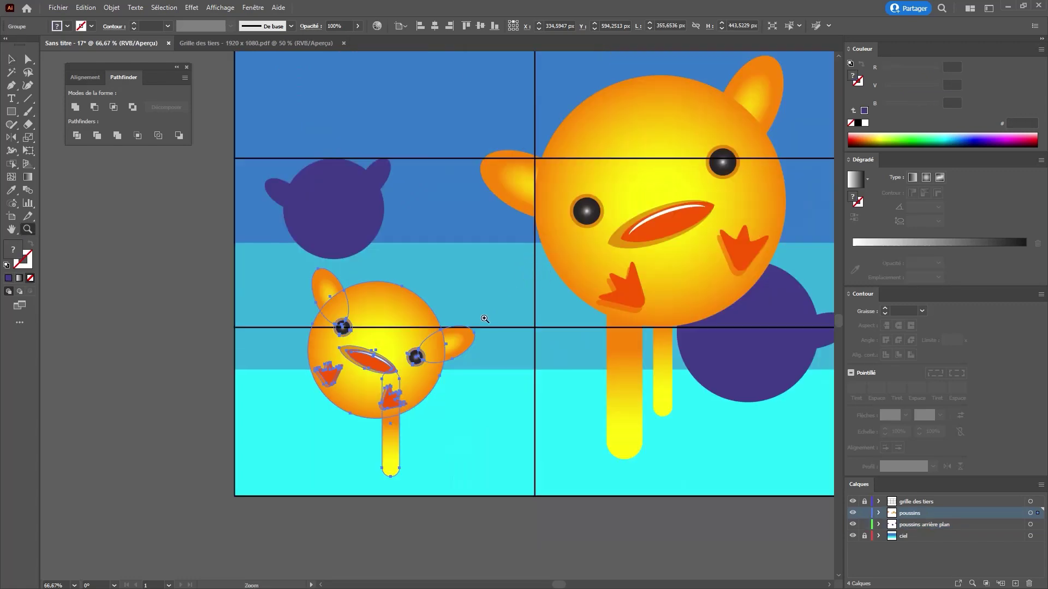
click(412, 308)
key(v)
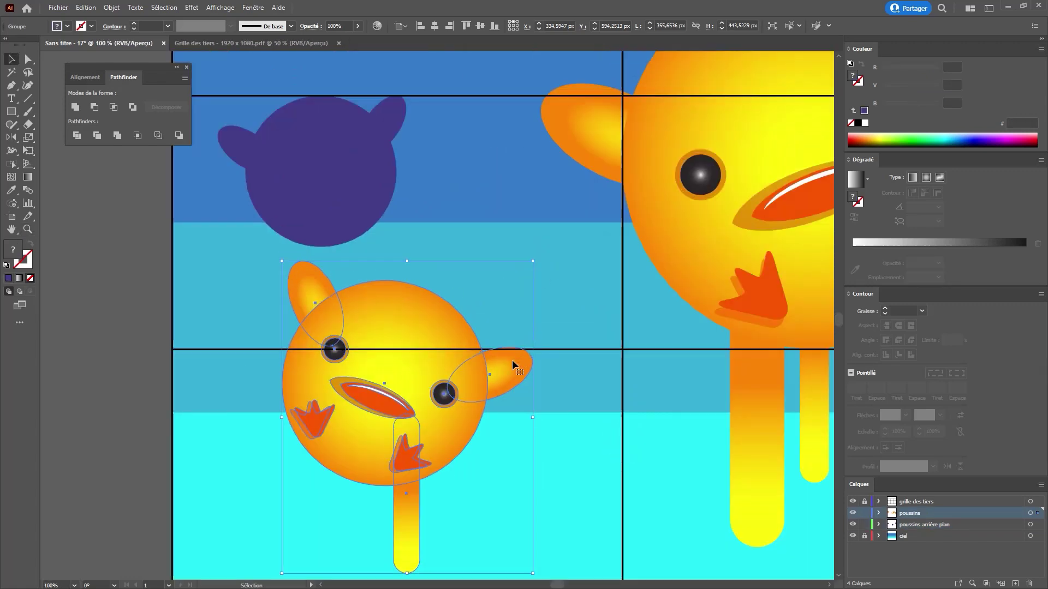
drag(512, 360, 511, 361)
key(ctrl+shift+a)
key(z)
alt+click(525, 325)
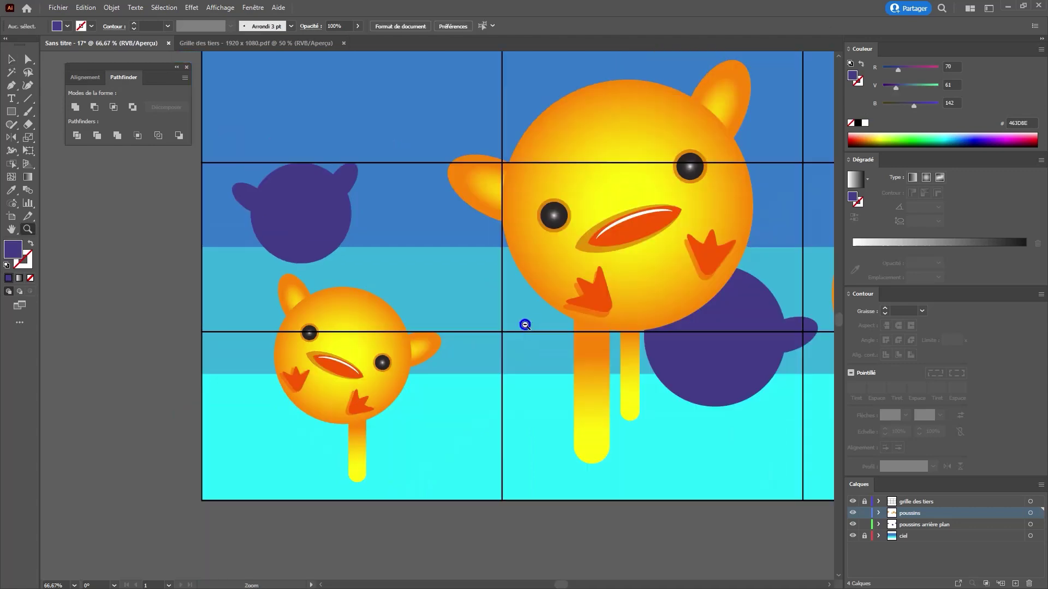
drag(585, 355, 427, 367)
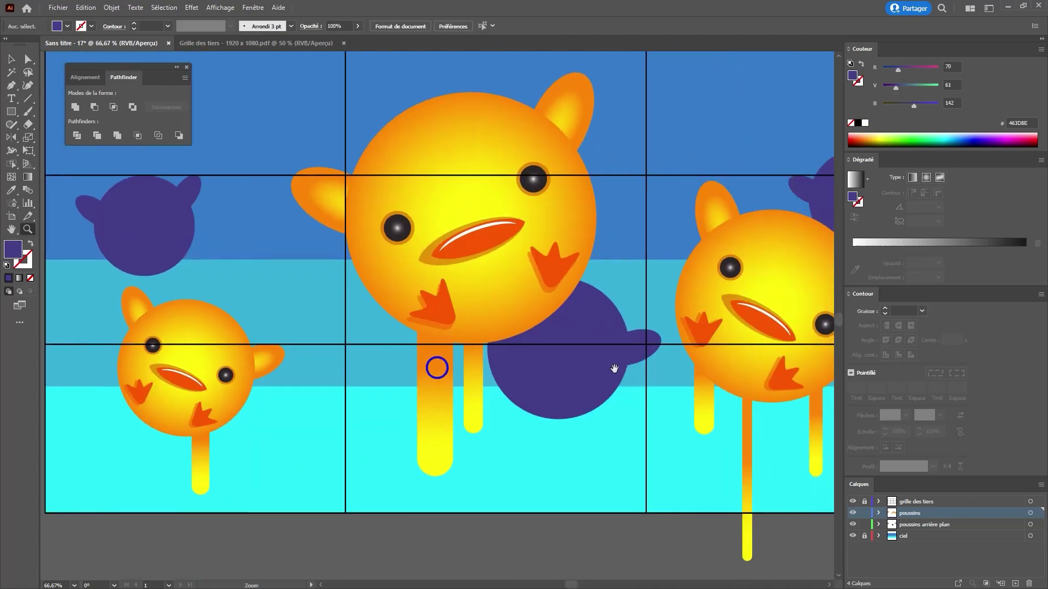
Shift the silhouette beneath the large chick to about X 1095, Y 553 px so its wing tip meets the grid intersection
key(v)
drag(594, 369, 583, 375)
key(z)
click(580, 349)
click(581, 348)
key(v)
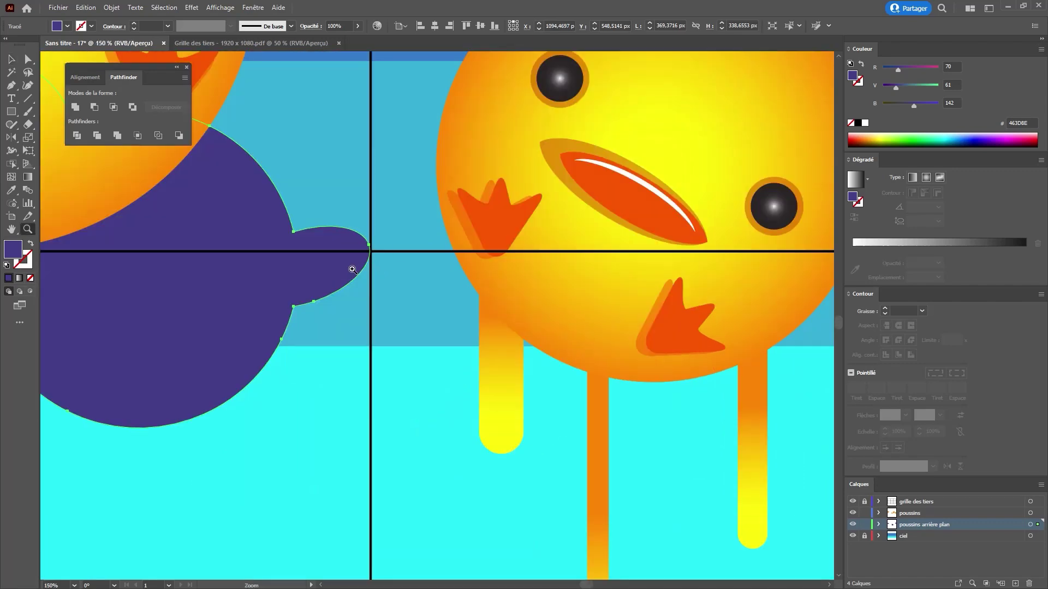
drag(351, 269, 341, 277)
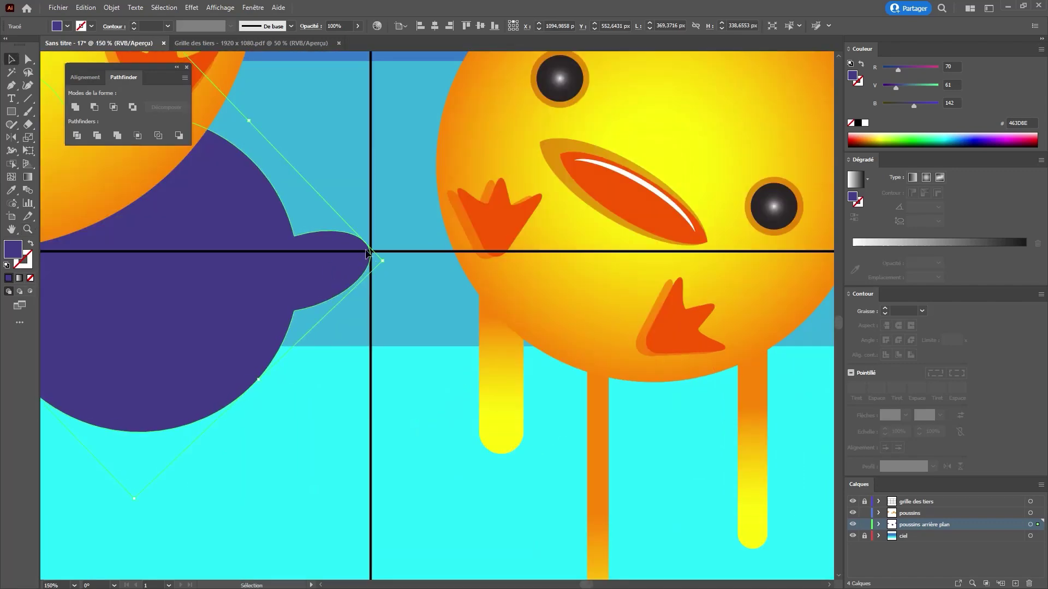
key(z)
alt+click(346, 236)
alt+click(402, 286)
alt+click(409, 295)
alt+click(410, 296)
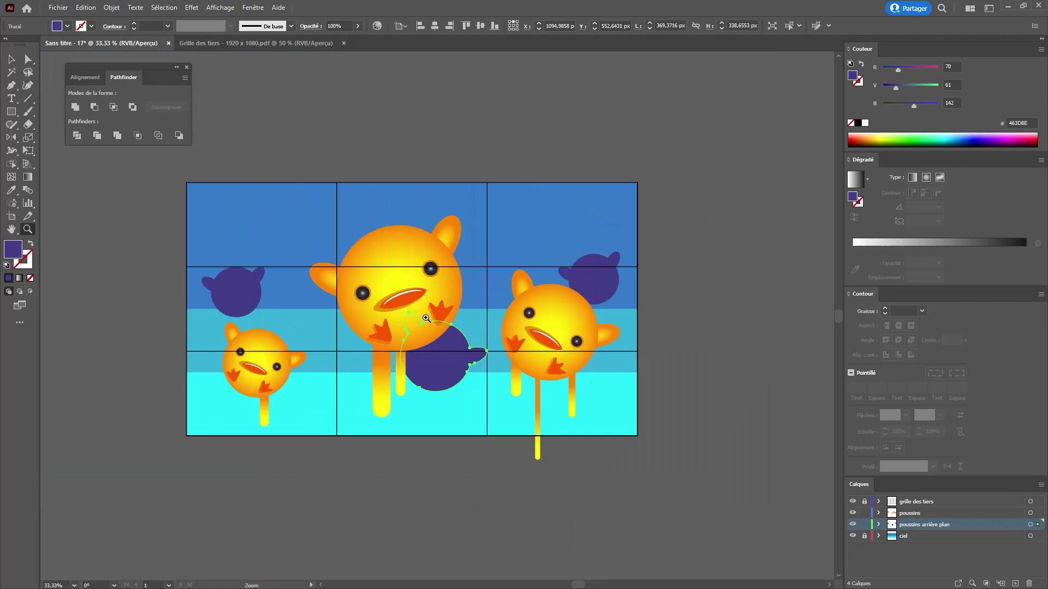
Nudge the right chick slightly down to about X 1593, Y 377 px
key(ctrl+shift+a)
click(448, 319)
click(449, 319)
key(v)
click(613, 346)
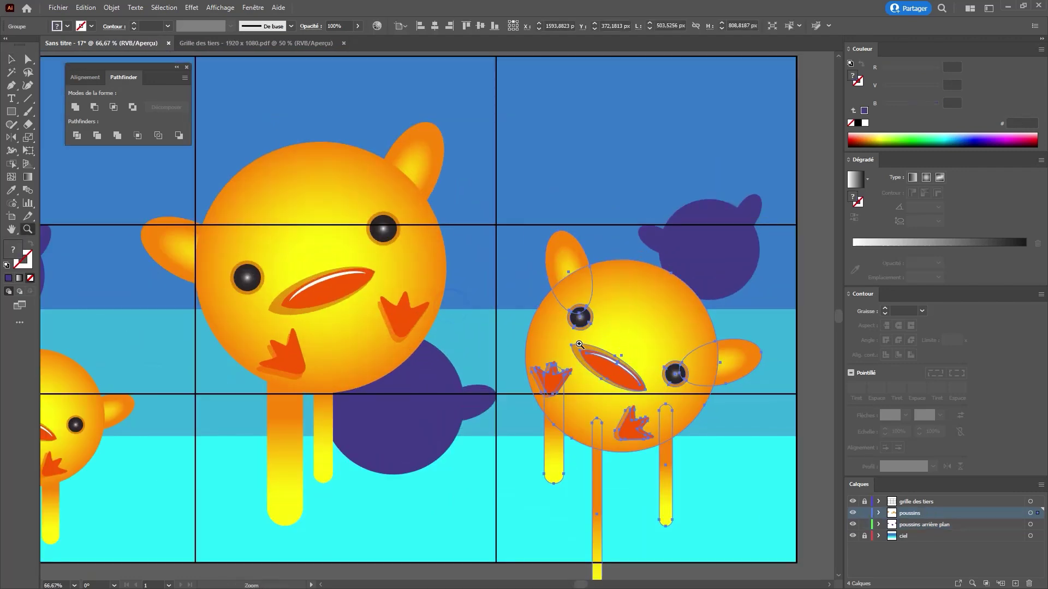
key(z)
click(605, 349)
key(v)
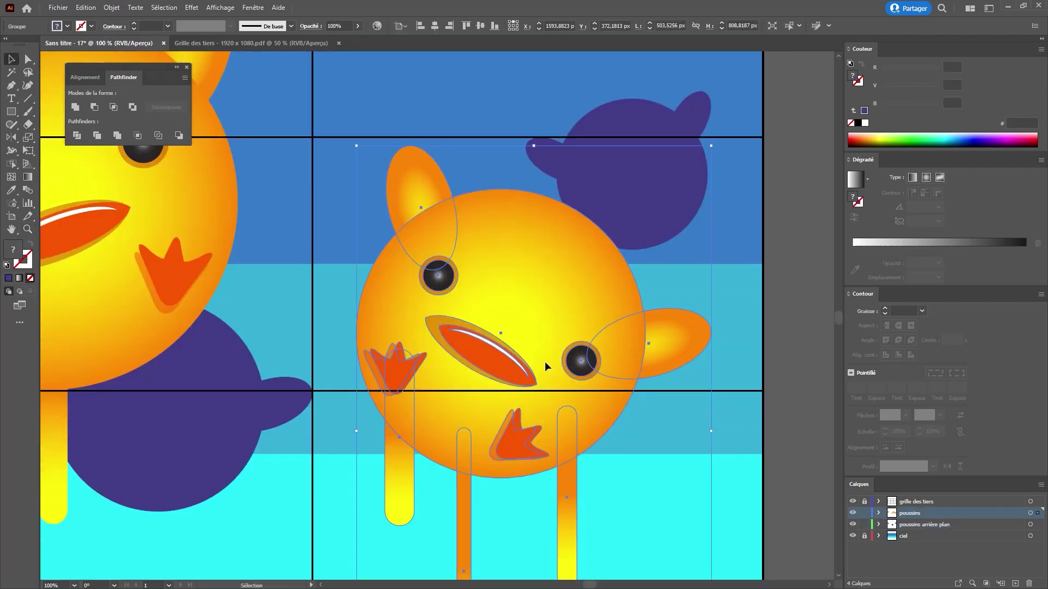
key(ctrl+shift+a)
click(545, 366)
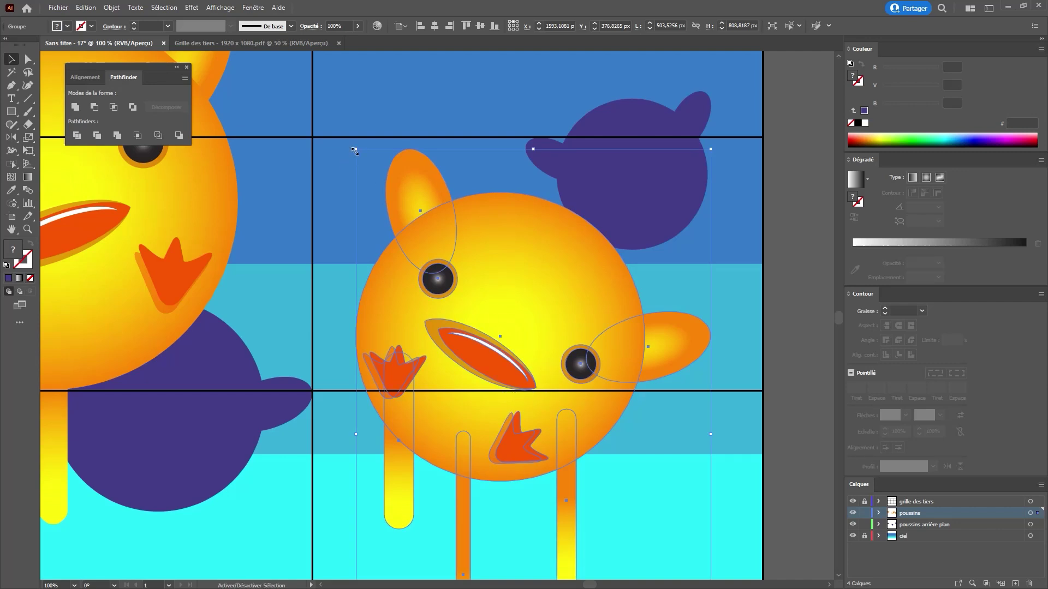
Enlarge the right chick to about 529 by 850 px, with its raised wing touching the upper grid line
drag(355, 149, 342, 136)
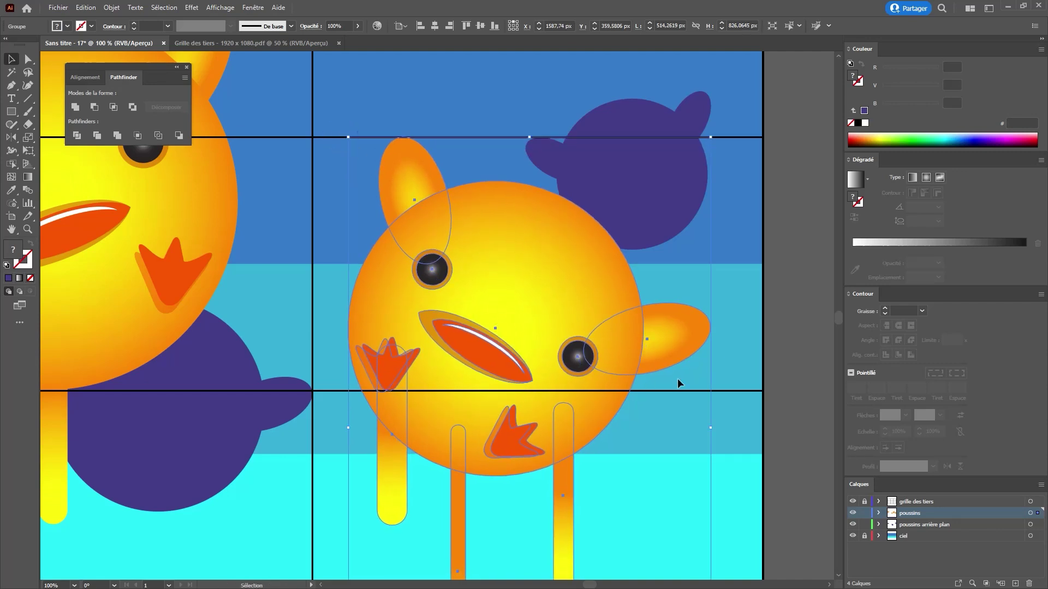
drag(694, 352, 626, 166)
drag(651, 528, 660, 547)
drag(530, 356, 632, 531)
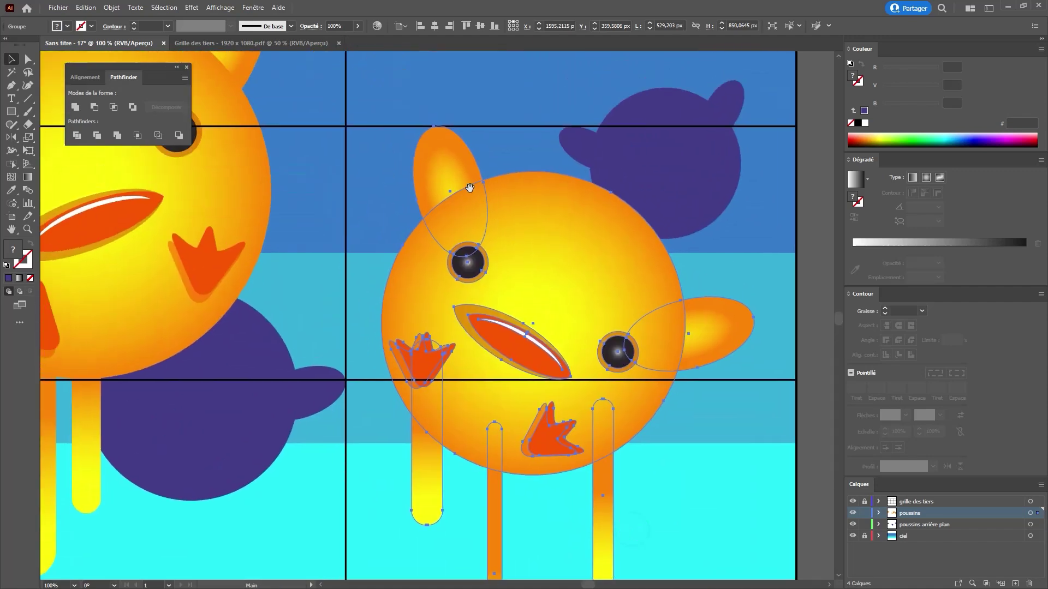
Hide the grille des tiers layer and move the Pathfinder panel clear of the artwork
key(ctrl+shift+a)
key(z)
alt+click(504, 331)
alt+click(436, 304)
drag(374, 334, 574, 344)
alt+click(424, 313)
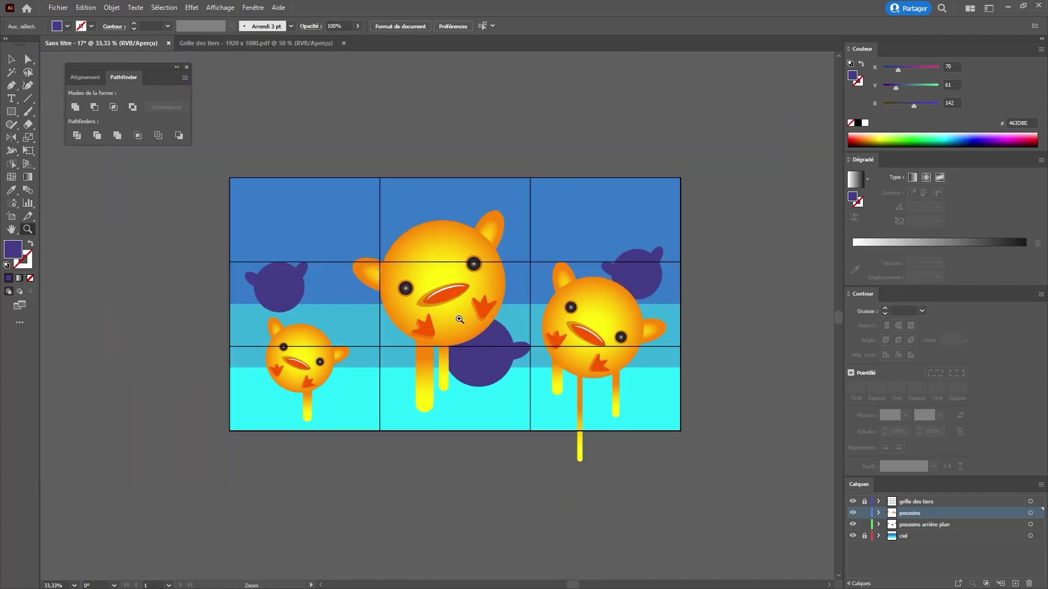
click(853, 502)
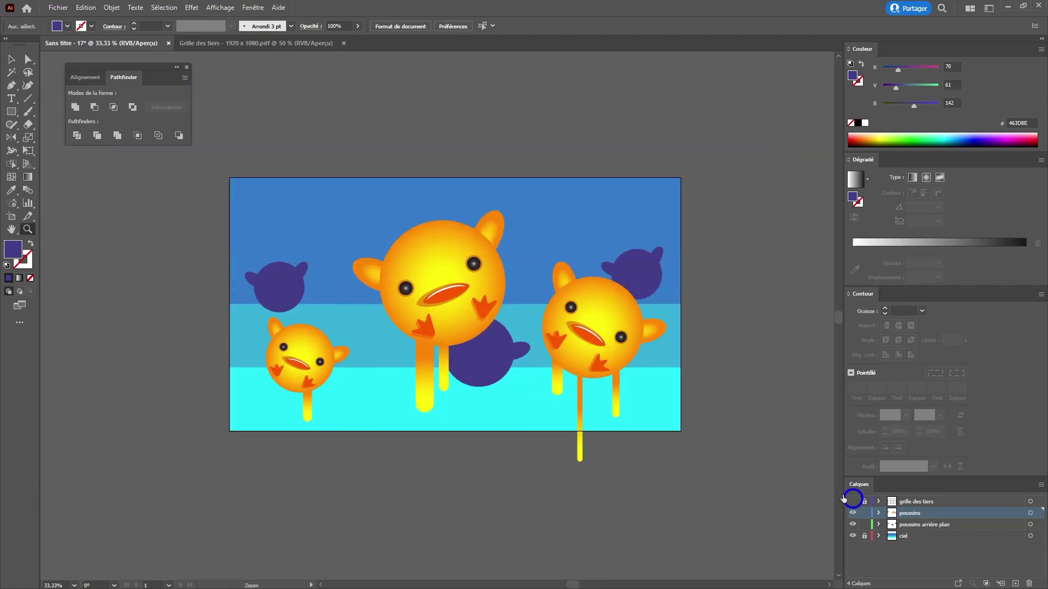
click(490, 322)
drag(462, 327, 519, 377)
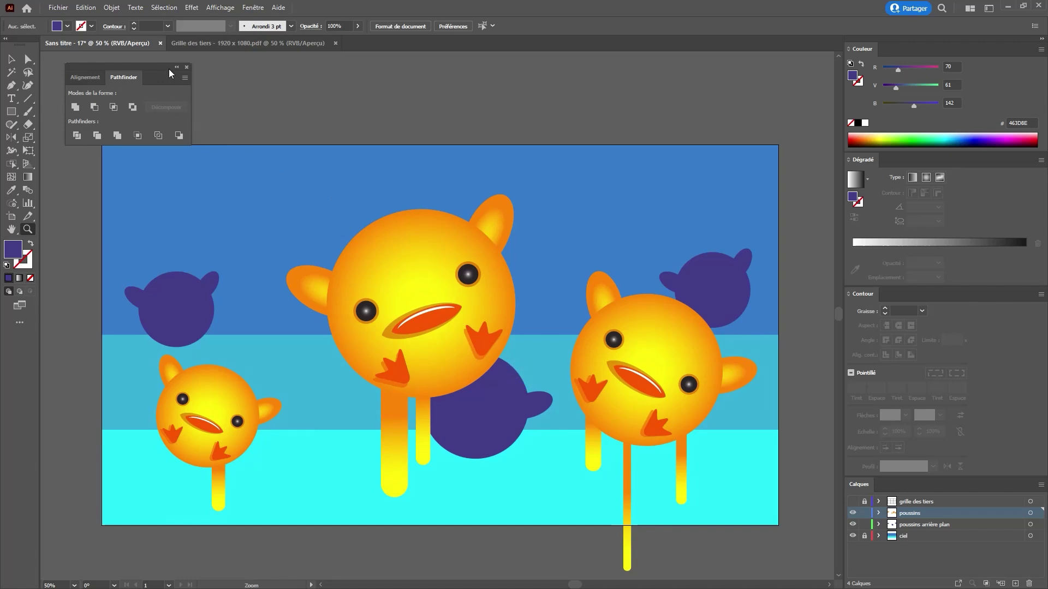
drag(156, 67, 153, 61)
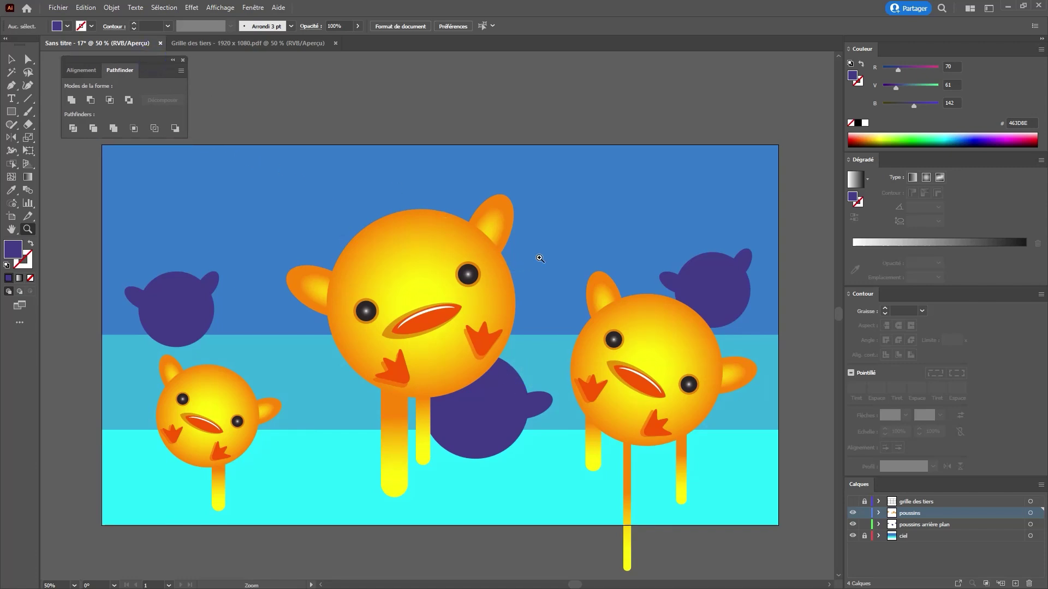
scroll(540, 258, down, 1)
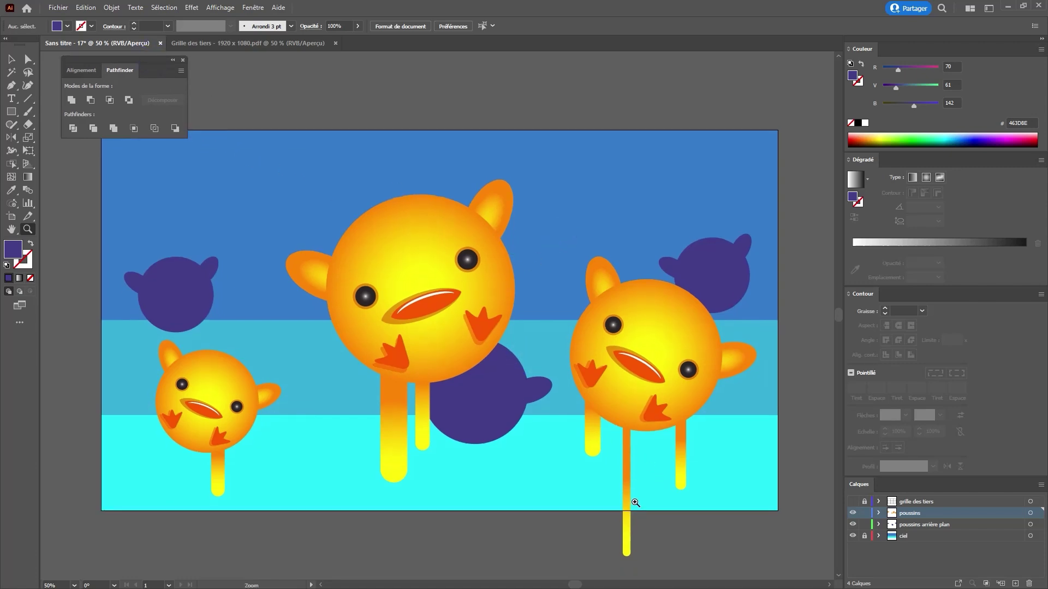
Add a new layer above grille des tiers and name it cache
alt+click(443, 332)
alt+click(442, 332)
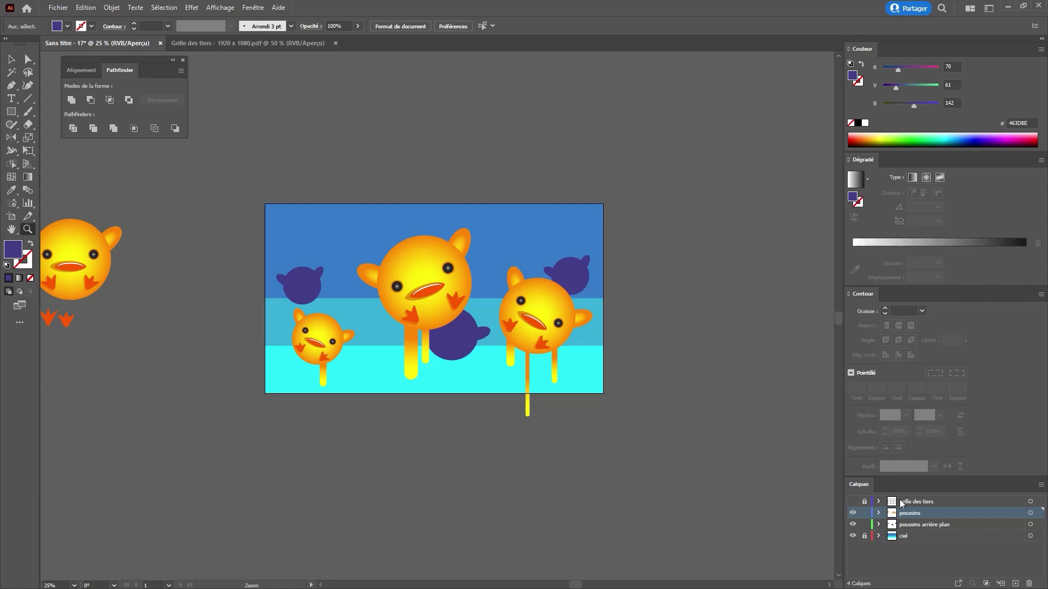
click(901, 504)
click(1015, 584)
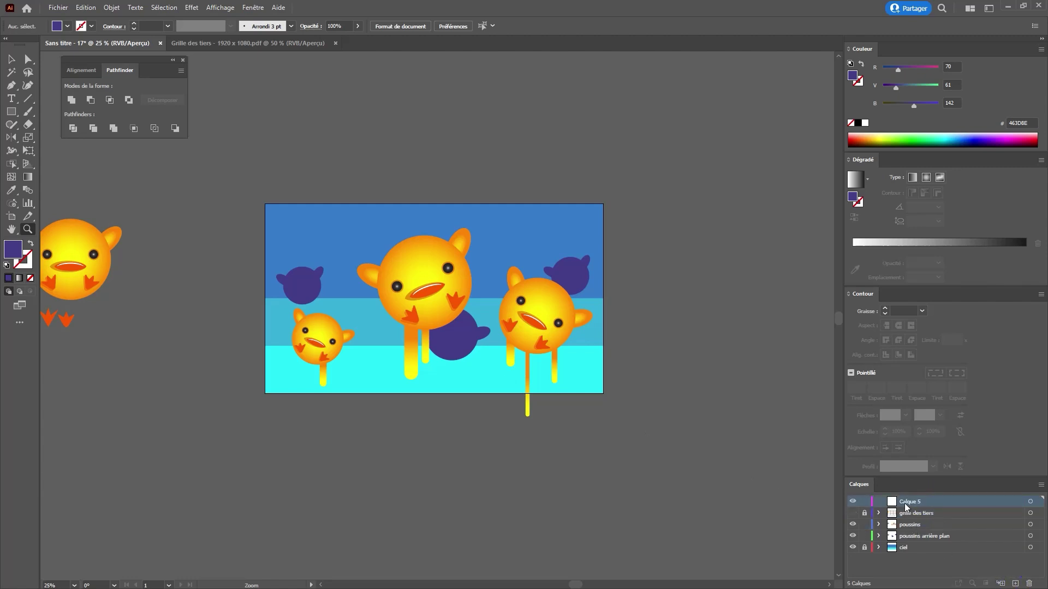
double_click(905, 504)
text(cache)
key(Return)
Create a 1920 by 1080 px rectangle on the cache layer
key(m)
click(346, 206)
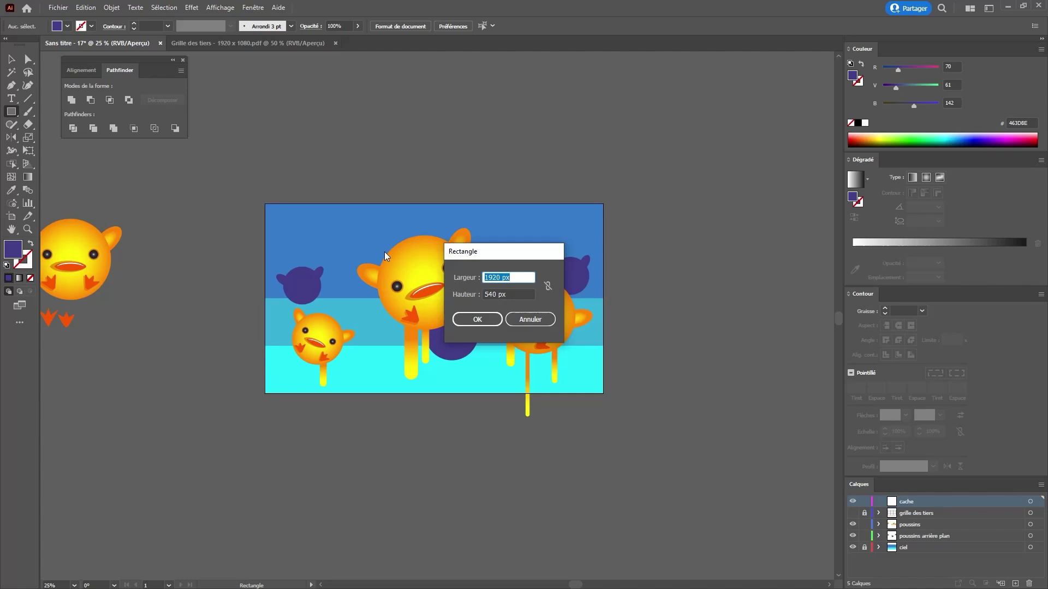
key(Tab)
text(1080)
key(Return)
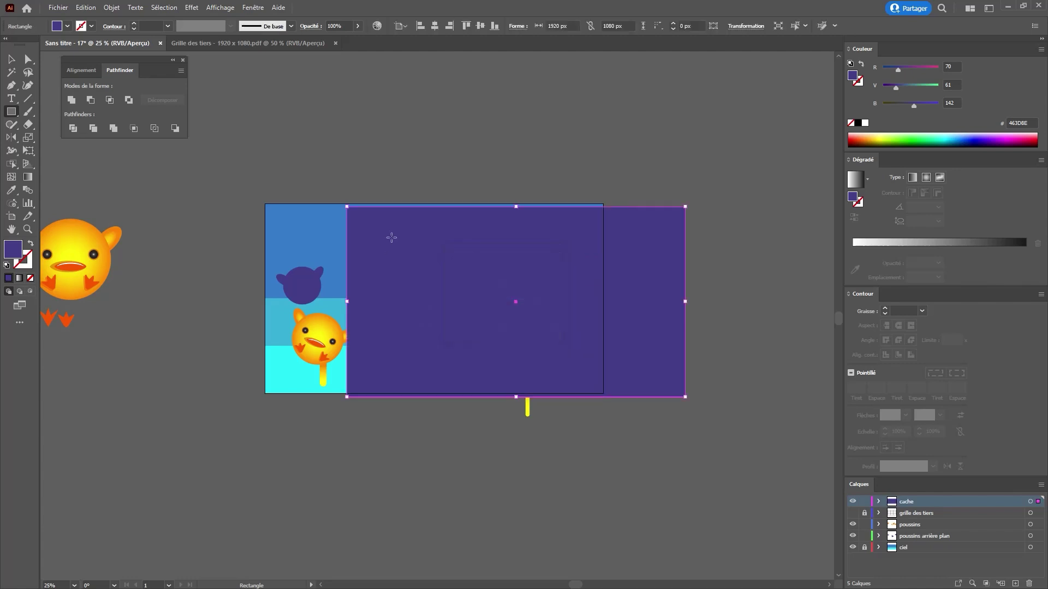
Fill the rectangle with the canvas grey 606060 and align it to the artboard's horizontal centre and bottom edge
key(i)
click(439, 165)
key(v)
click(434, 26)
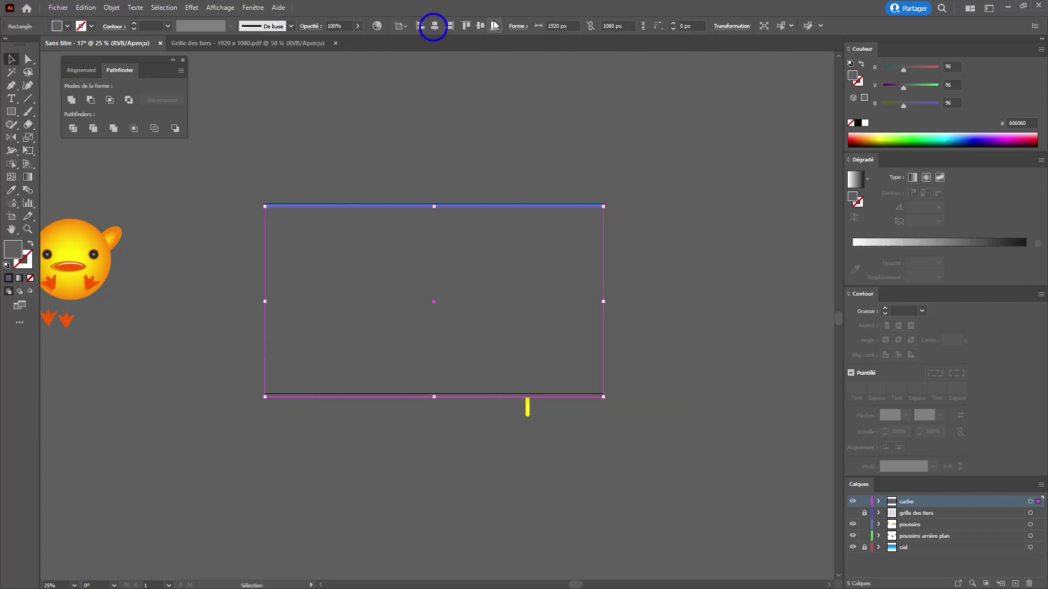
click(494, 25)
Enlarge a copy of the grey rectangle to about three times its size around its centre, and subtract the artboard-sized rectangle from it
key(ctrl+minus)
key(ctrl+minus)
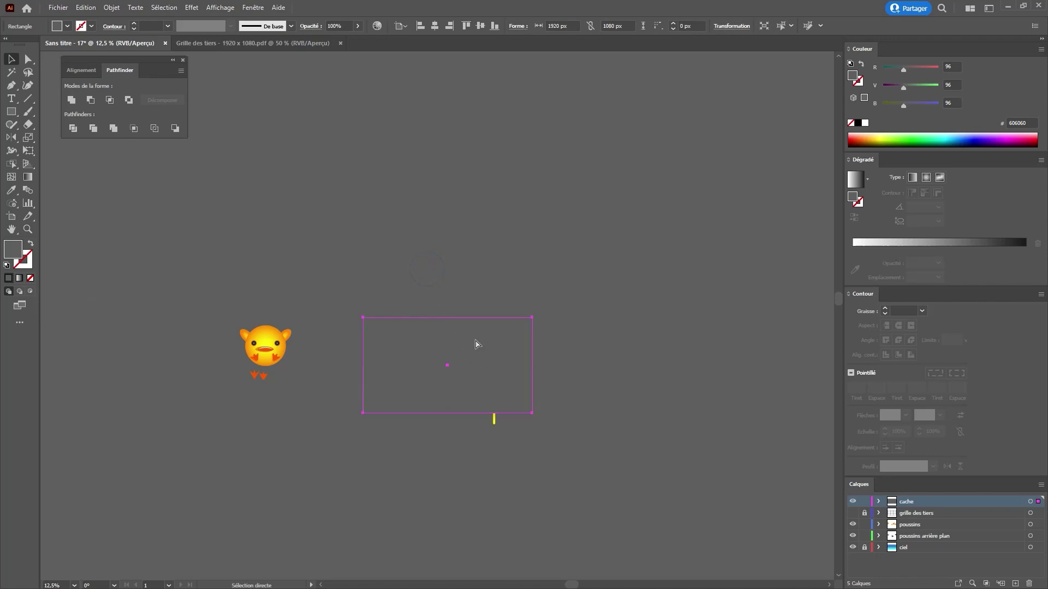
drag(533, 317, 705, 220)
shift+click(493, 333)
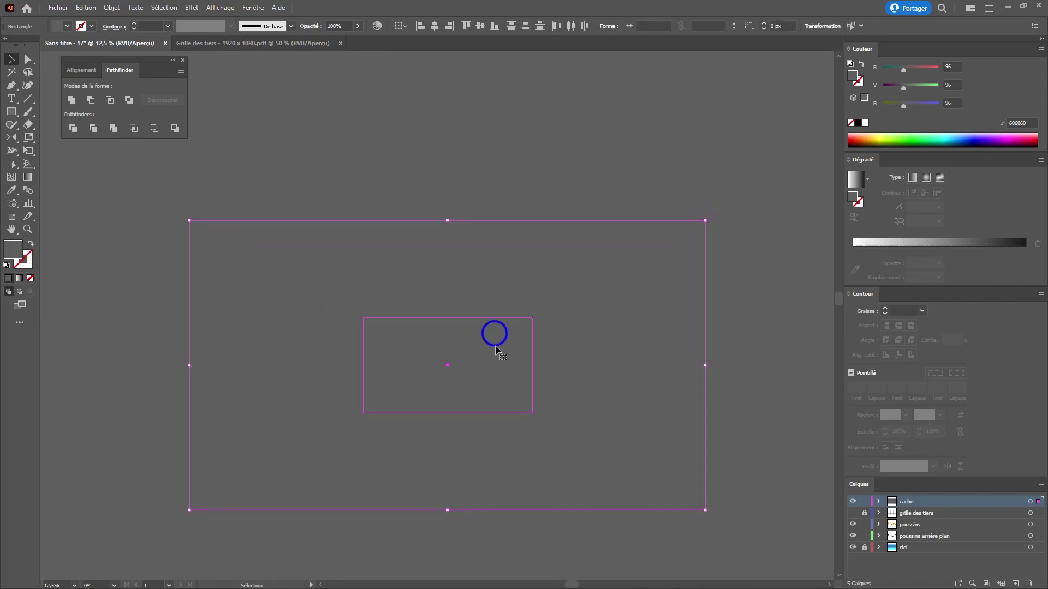
click(90, 100)
Lock the cache layer
click(864, 502)
key(z)
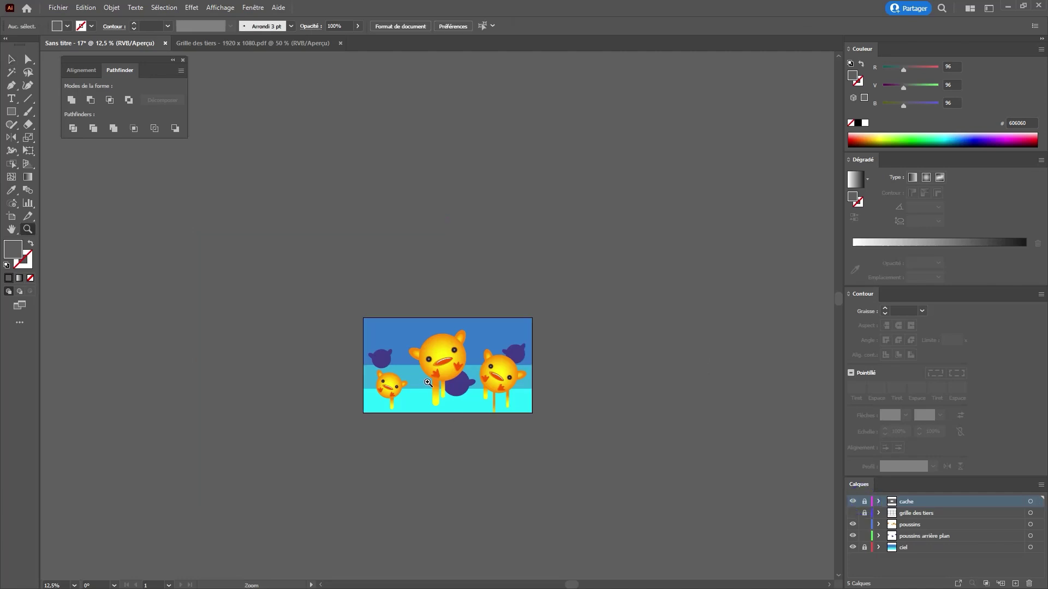
click(427, 383)
click(444, 328)
click(509, 327)
click(452, 295)
drag(402, 311, 508, 408)
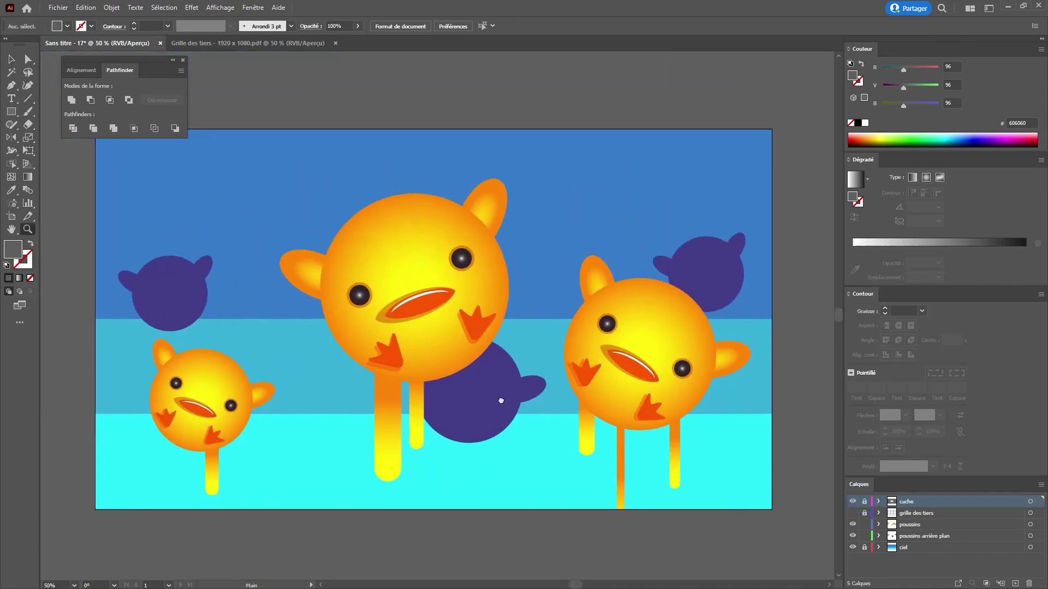